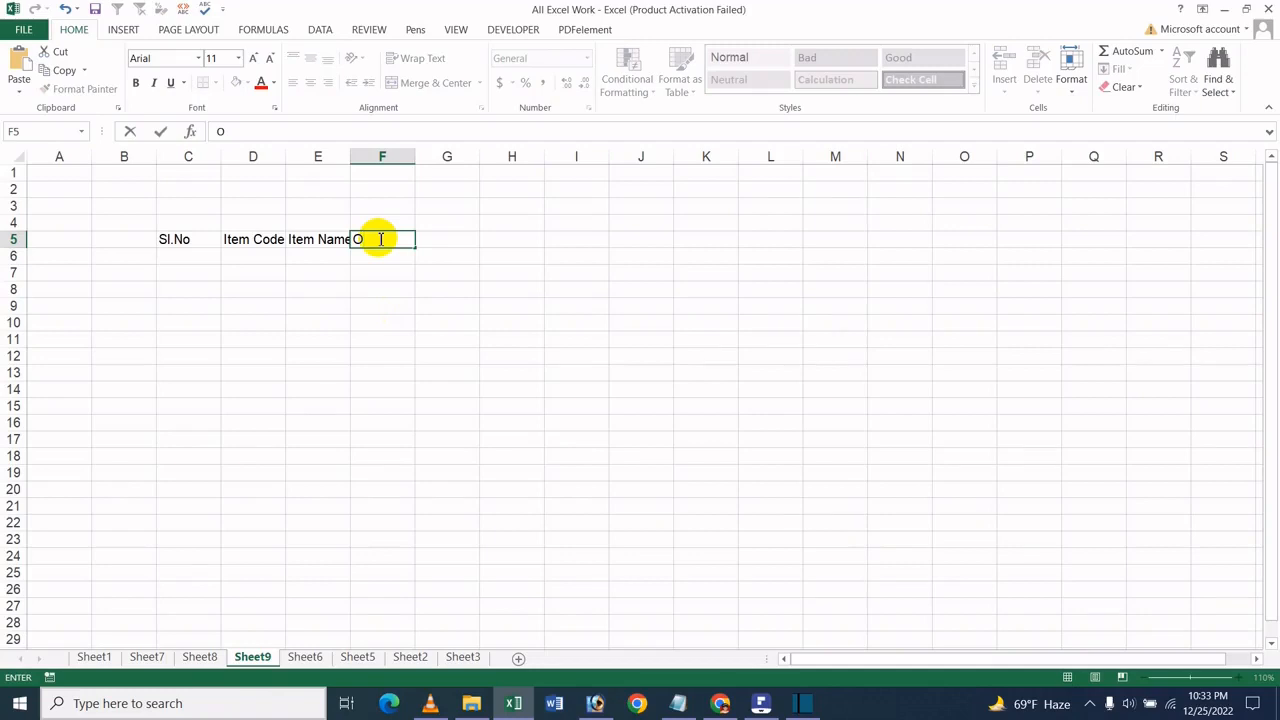
- Complete the header row by entering Qty in F5, Price in G5 and Total in H5
key(BackSpace)
text(Qty)
key(Tab)
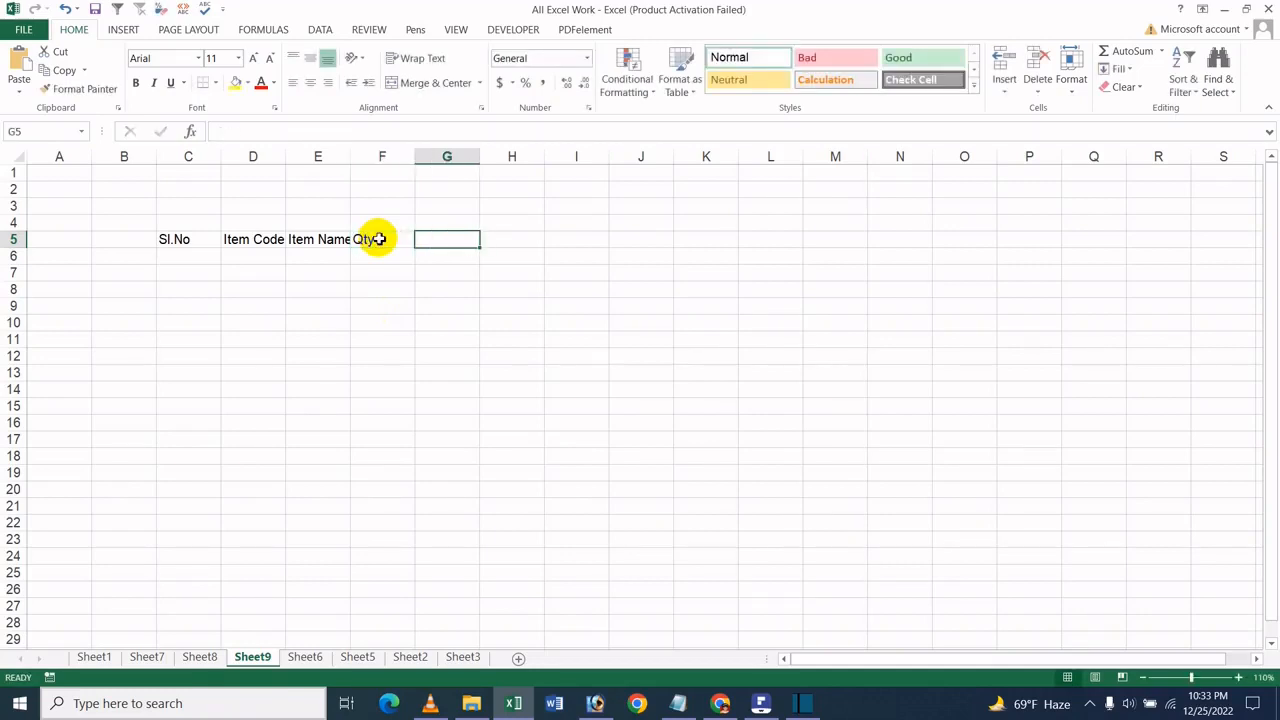
text(Pri)
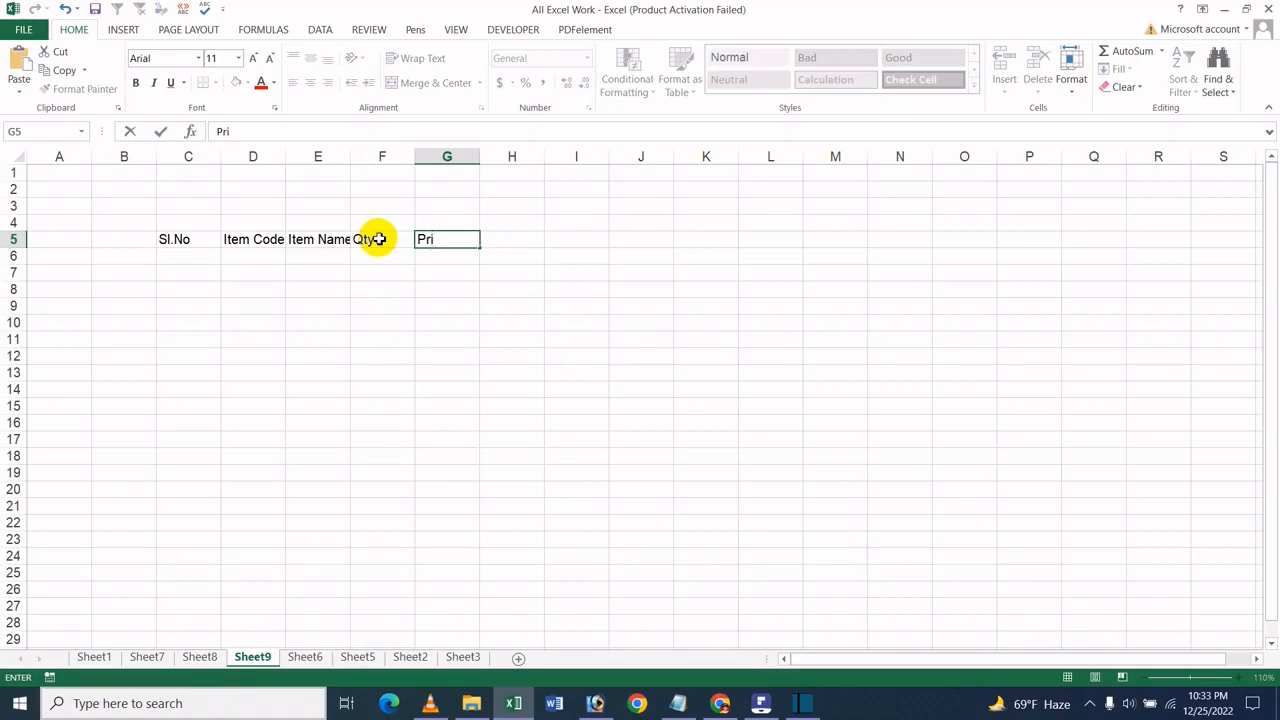
text(ce)
key(Tab)
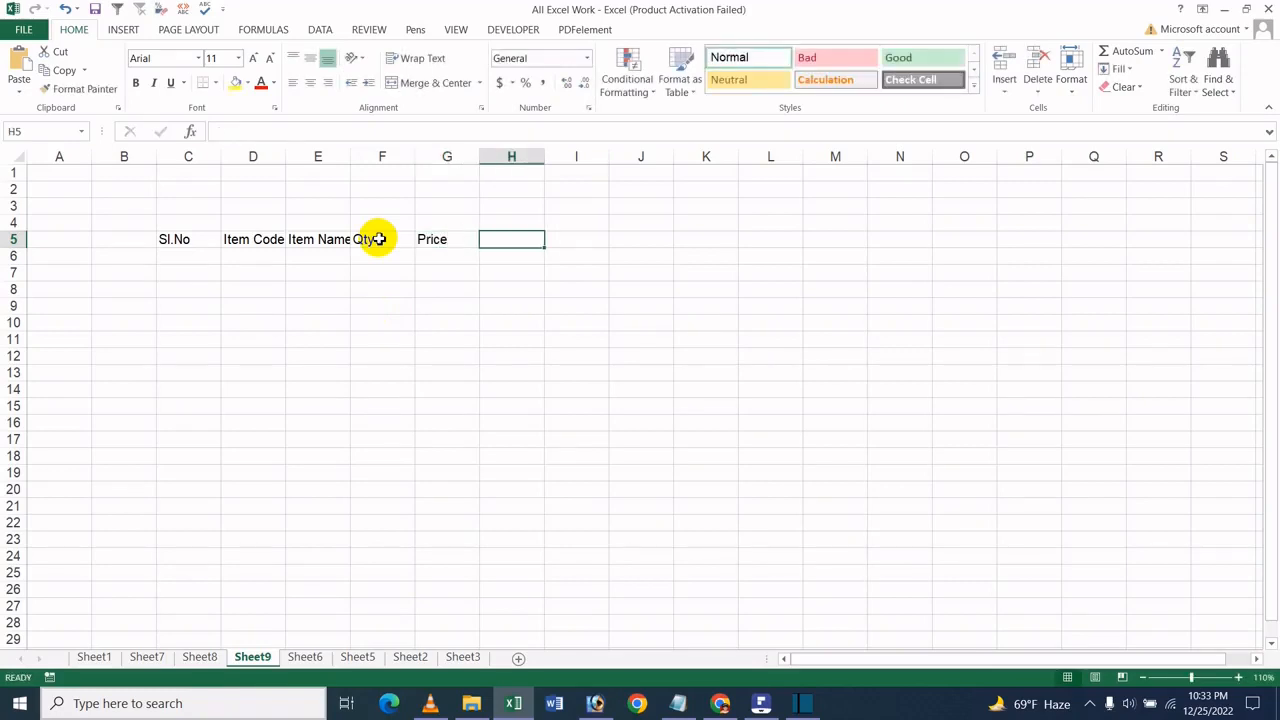
text(Total)
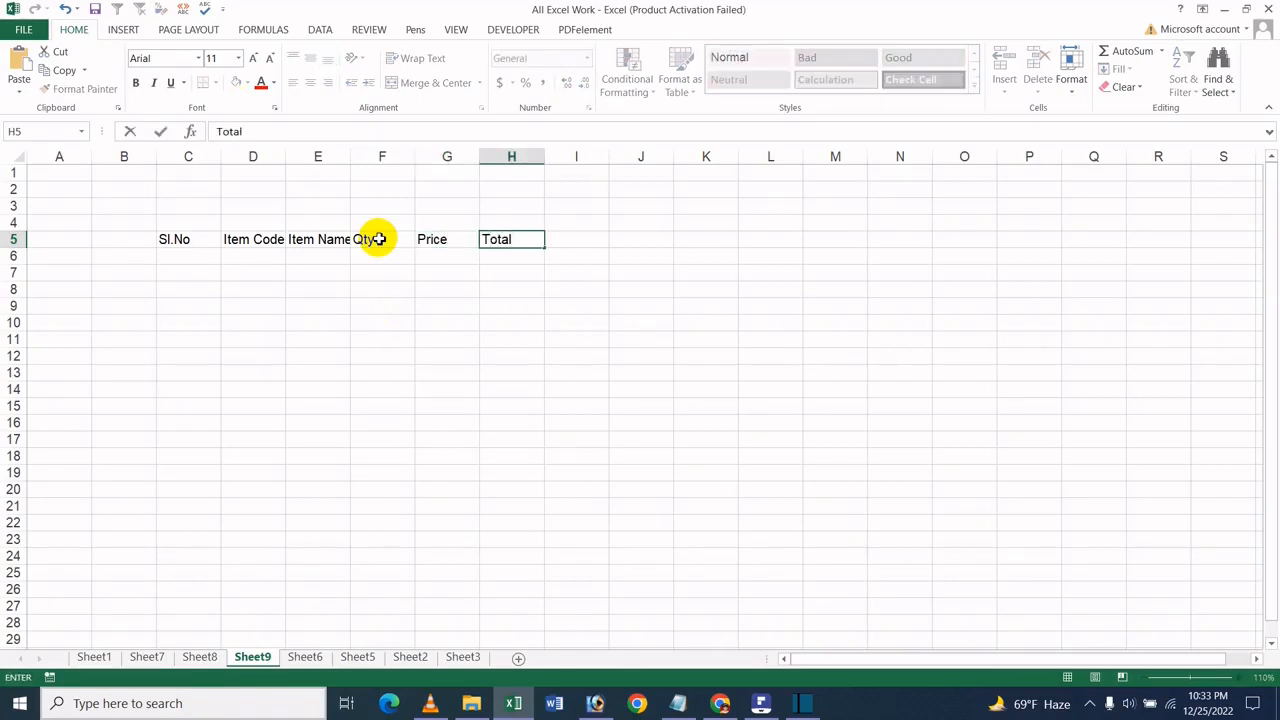
- Widen columns E and D so the Item Name and Item Code headings fit inside their cells
click(353, 163)
drag(350, 160, 372, 160)
drag(286, 154, 312, 152)
click(249, 258)
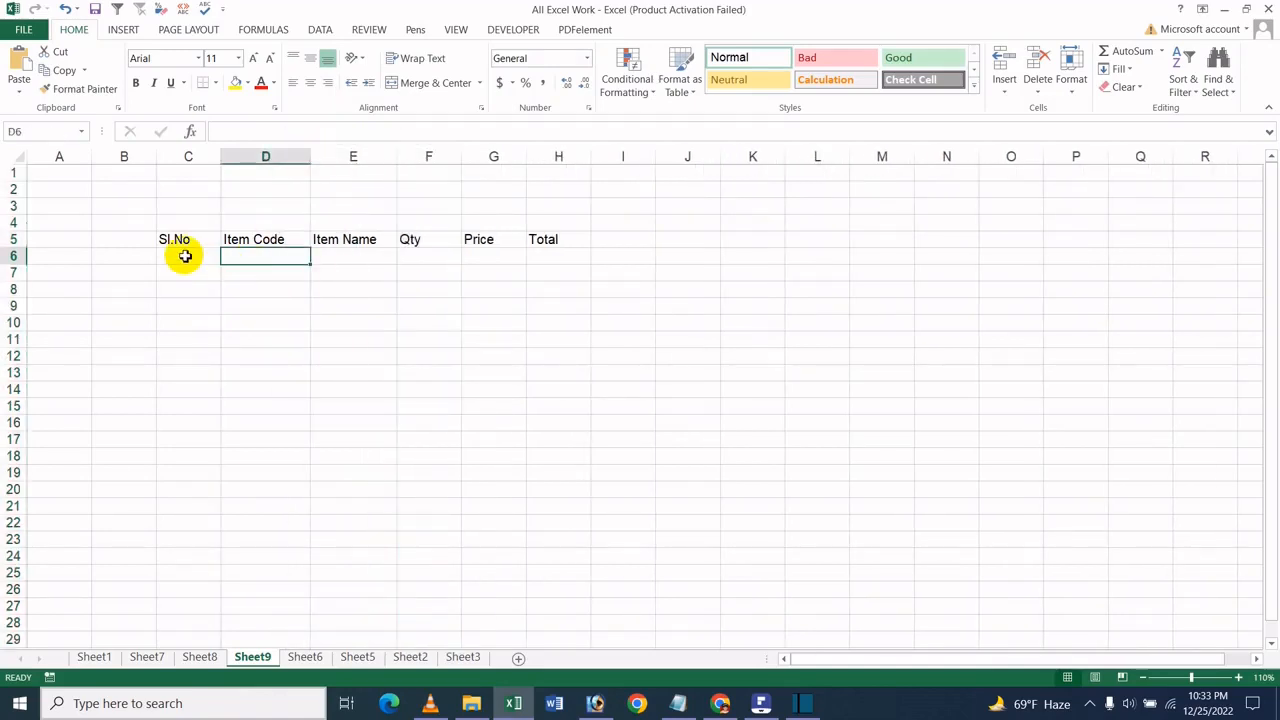
click(183, 254)
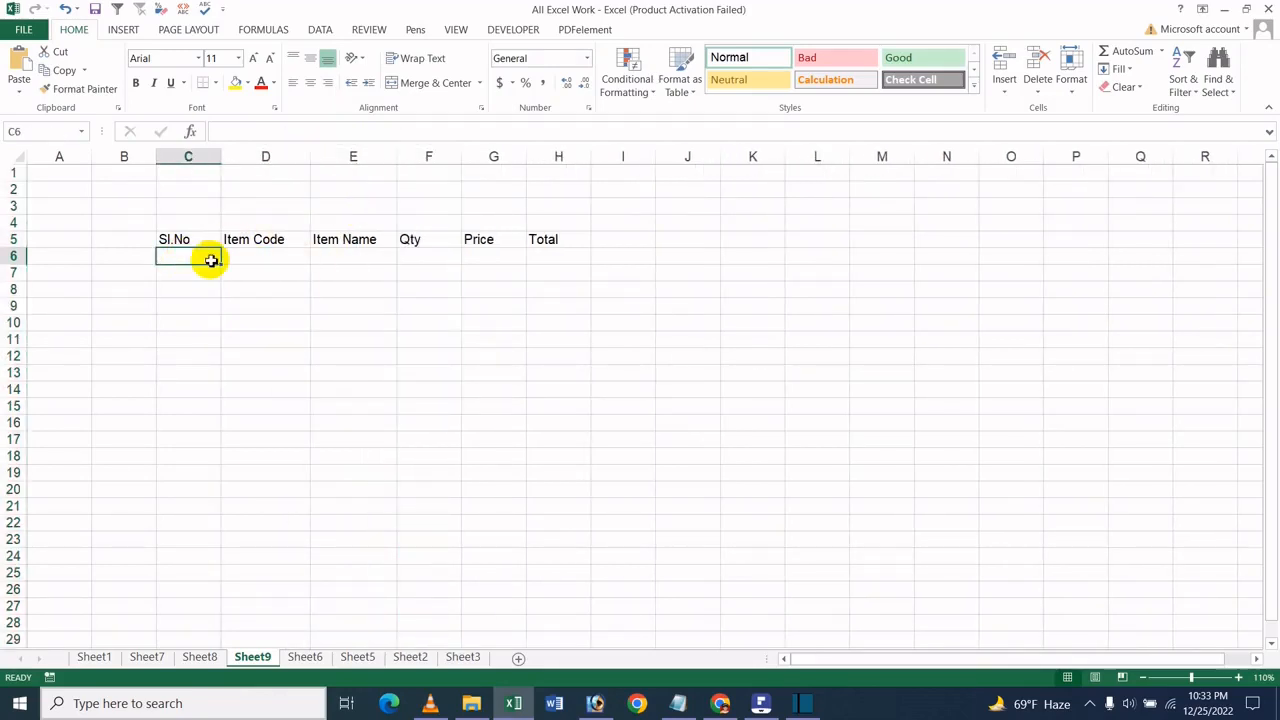
- Make the header cells C5:H5 bold and give them a yellow fill
drag(210, 241, 560, 239)
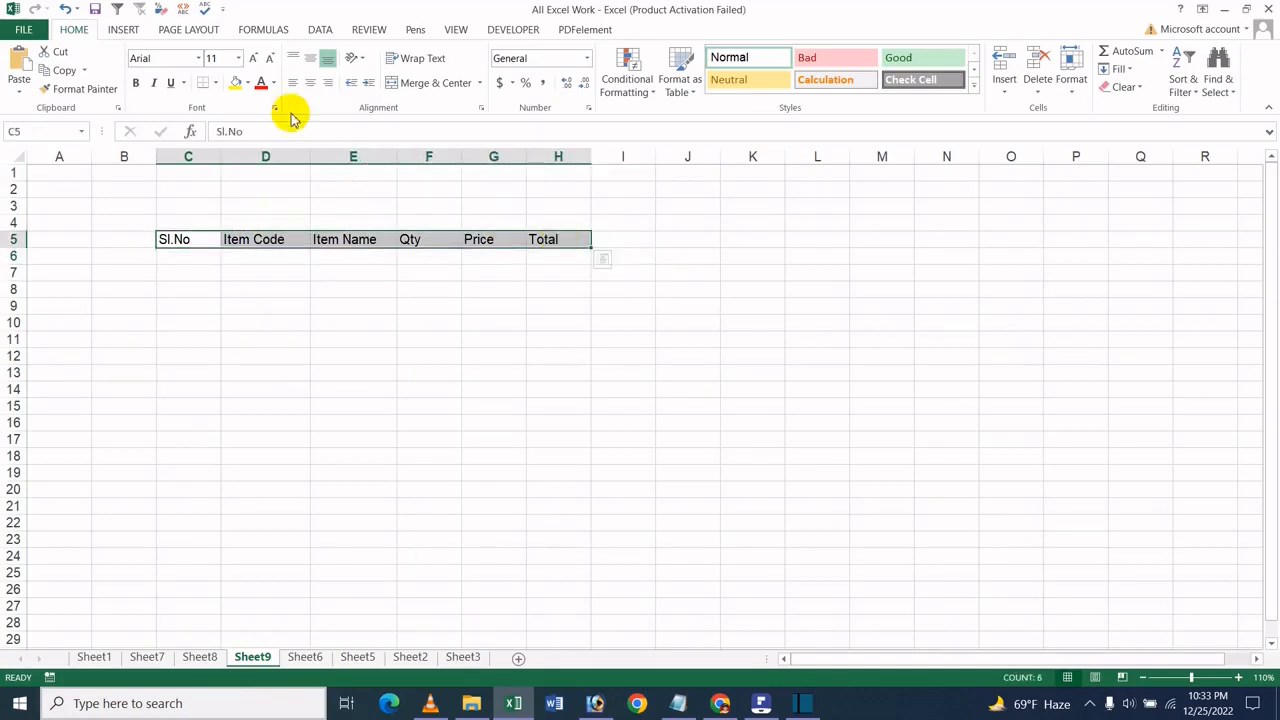
click(136, 83)
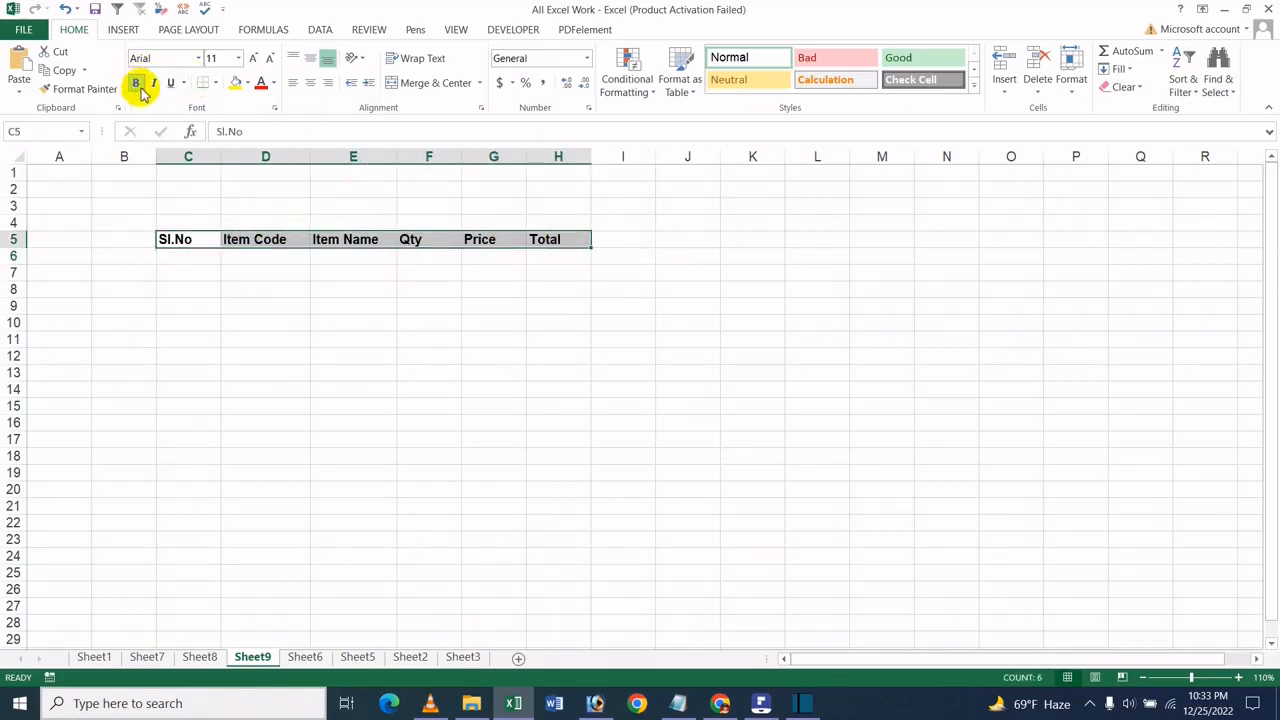
click(236, 83)
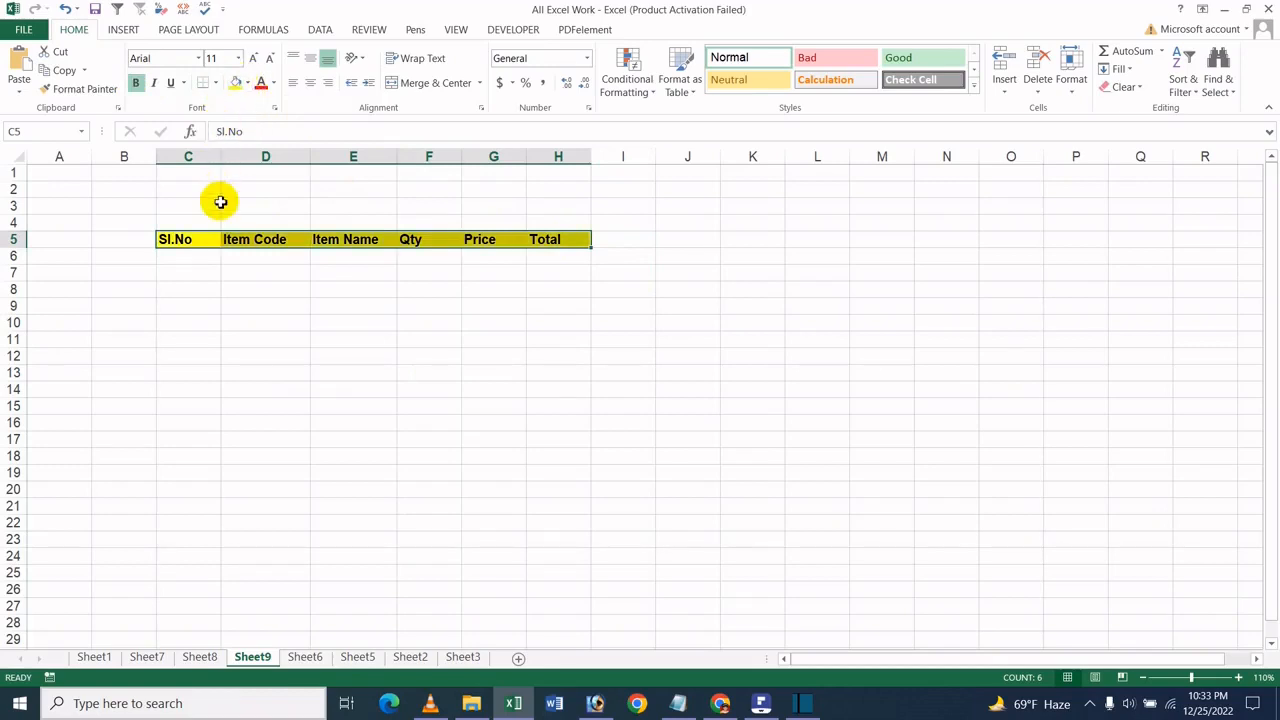
- Number the rows 1 to 4 in the Sl.No column, cells C6:C9
click(204, 258)
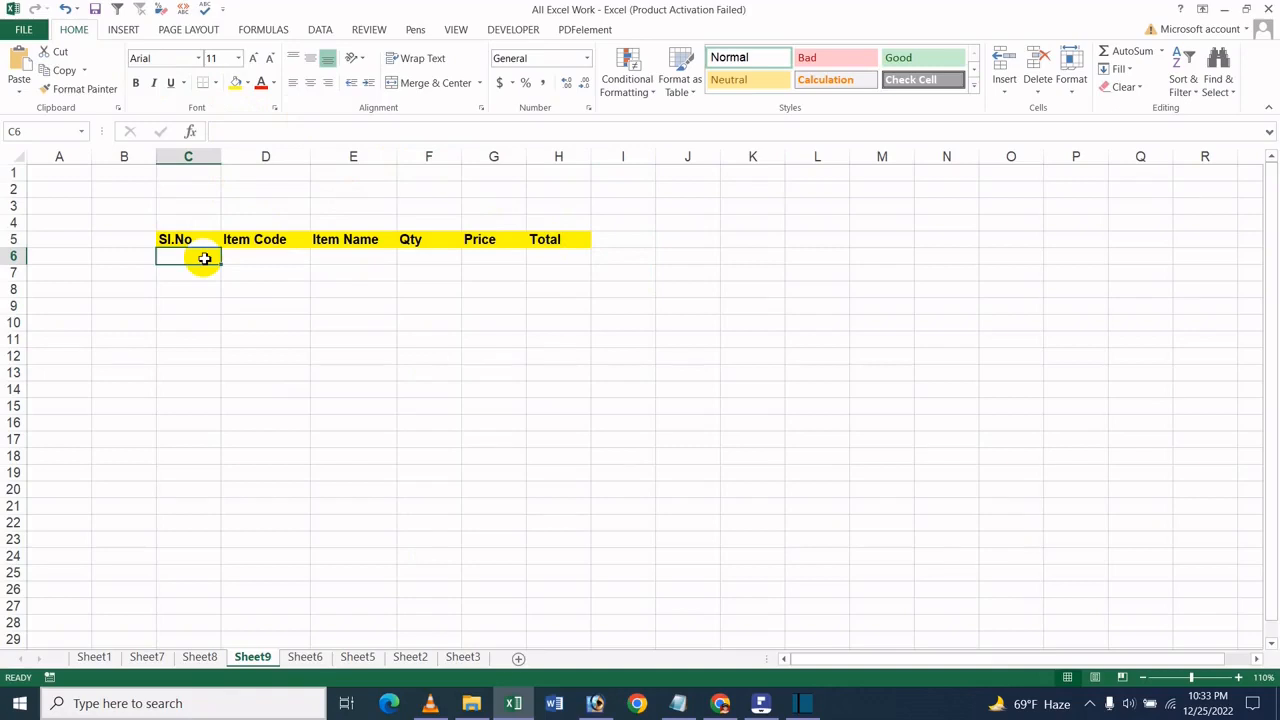
text(1)
key(Return)
text(2)
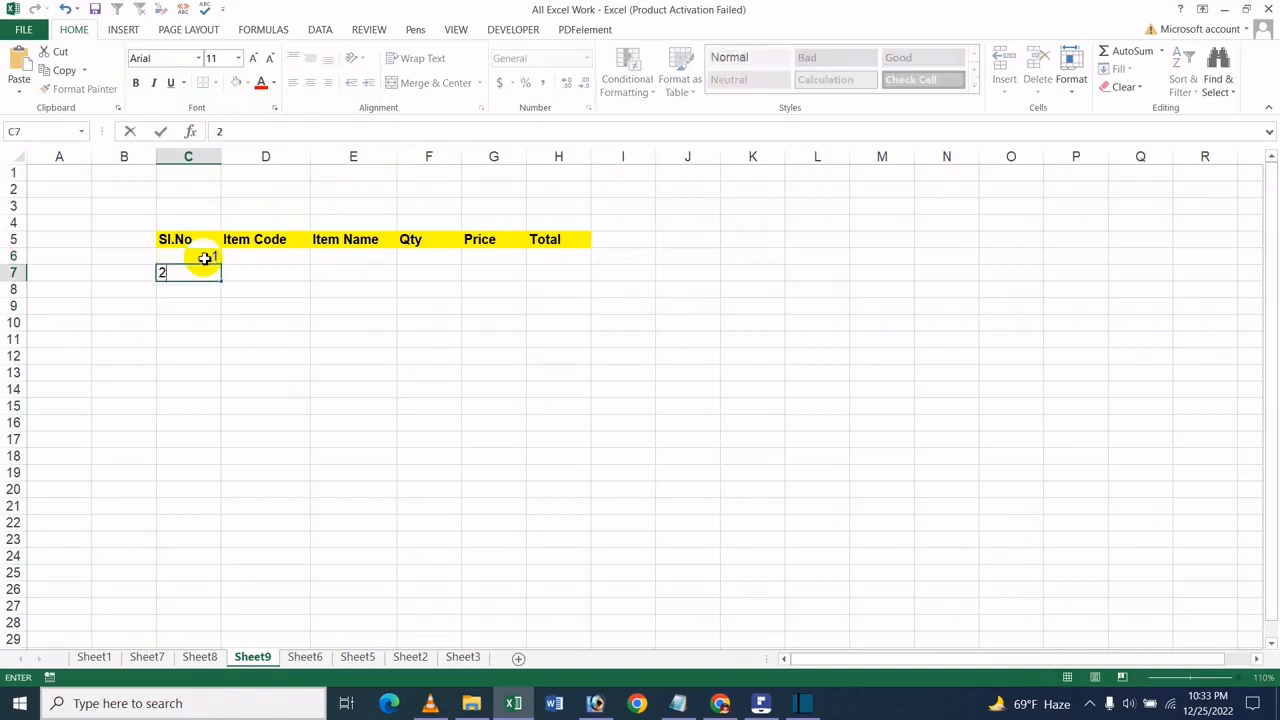
drag(206, 257, 211, 312)
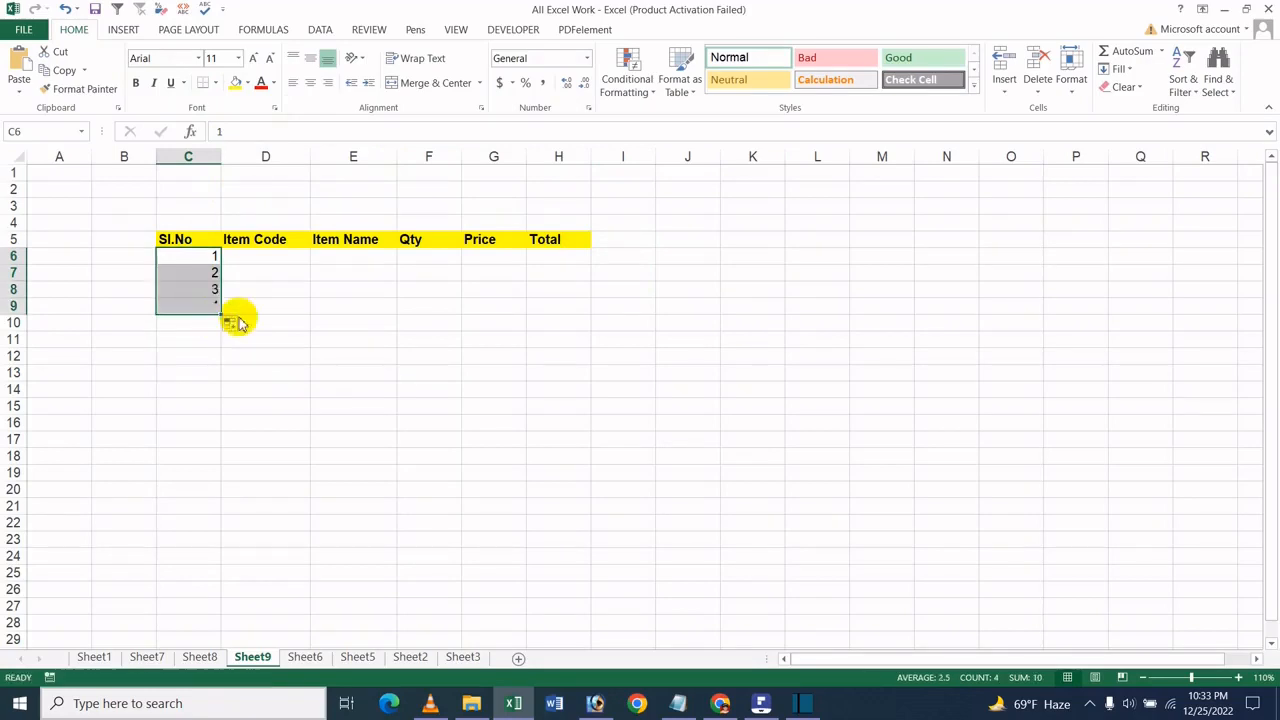
- Enter the item code Laptop001 in cell D6
drag(256, 256, 256, 270)
click(256, 258)
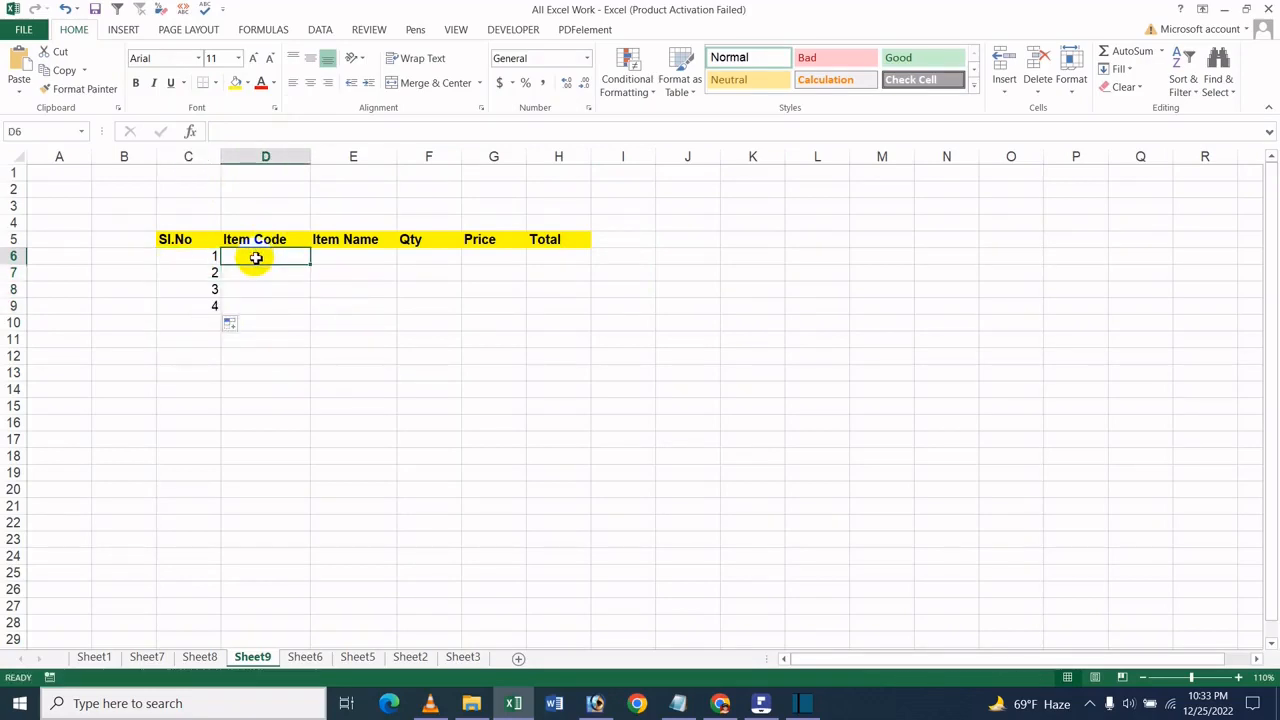
text(=)
key(BackSpace)
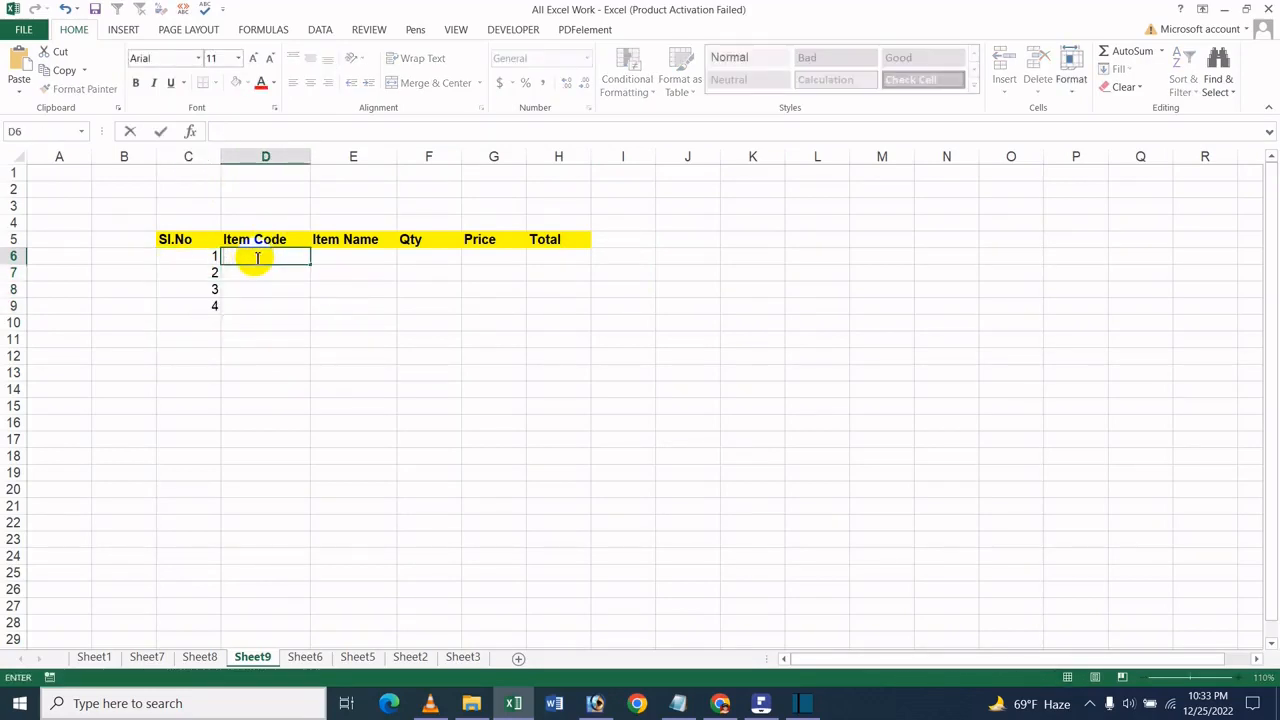
text(Laptop)
key(Return)
click(252, 258)
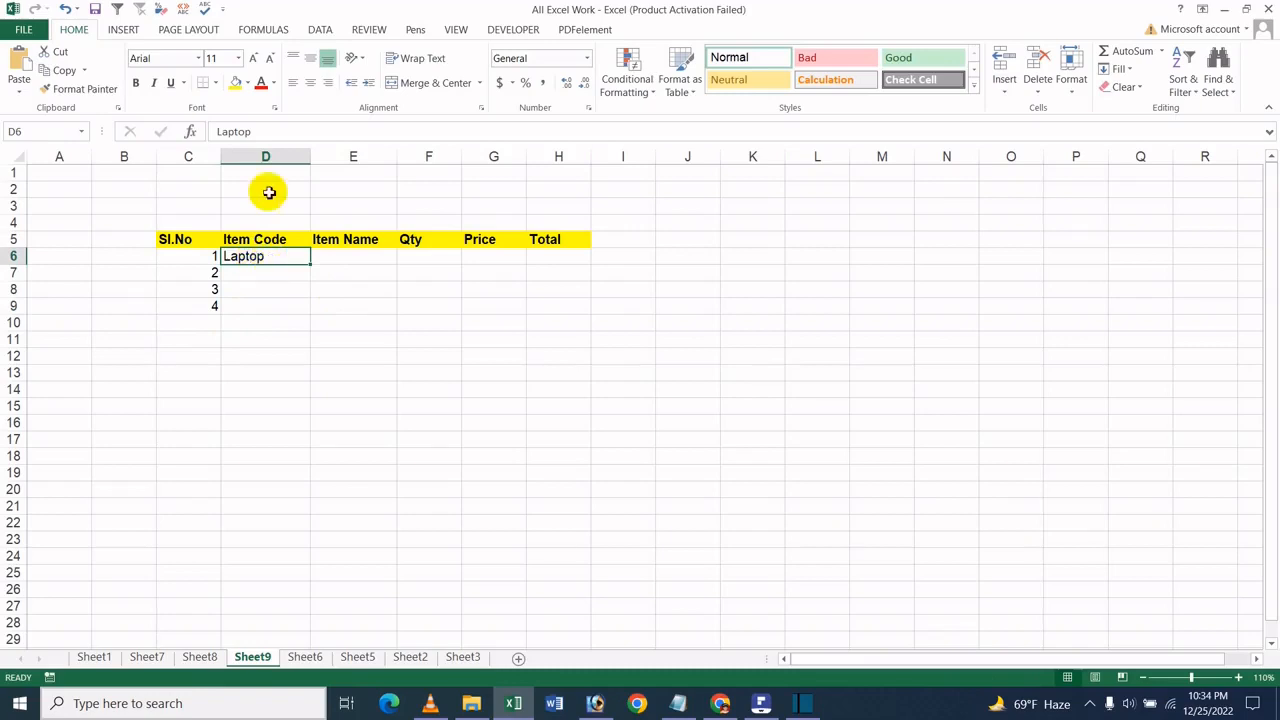
click(307, 133)
text(001)
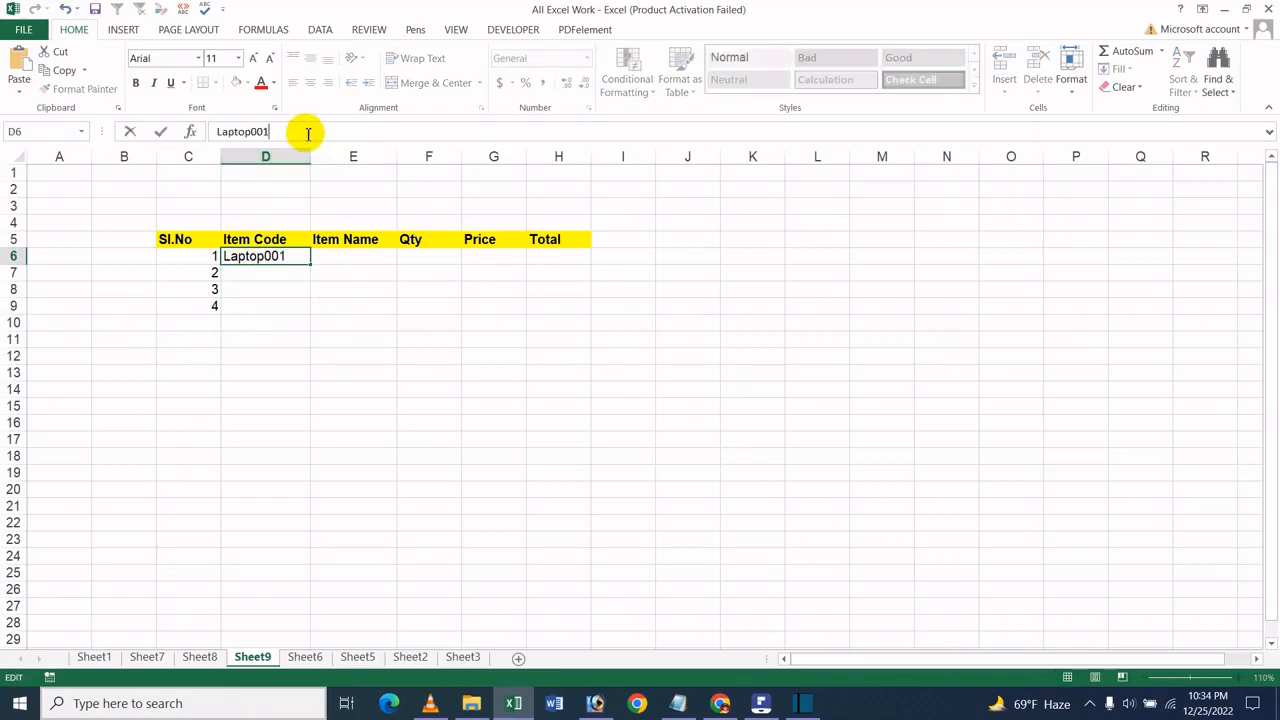
click(343, 273)
- Enter the item codes Mouse002 in D7 and Printer003 in D8
click(291, 272)
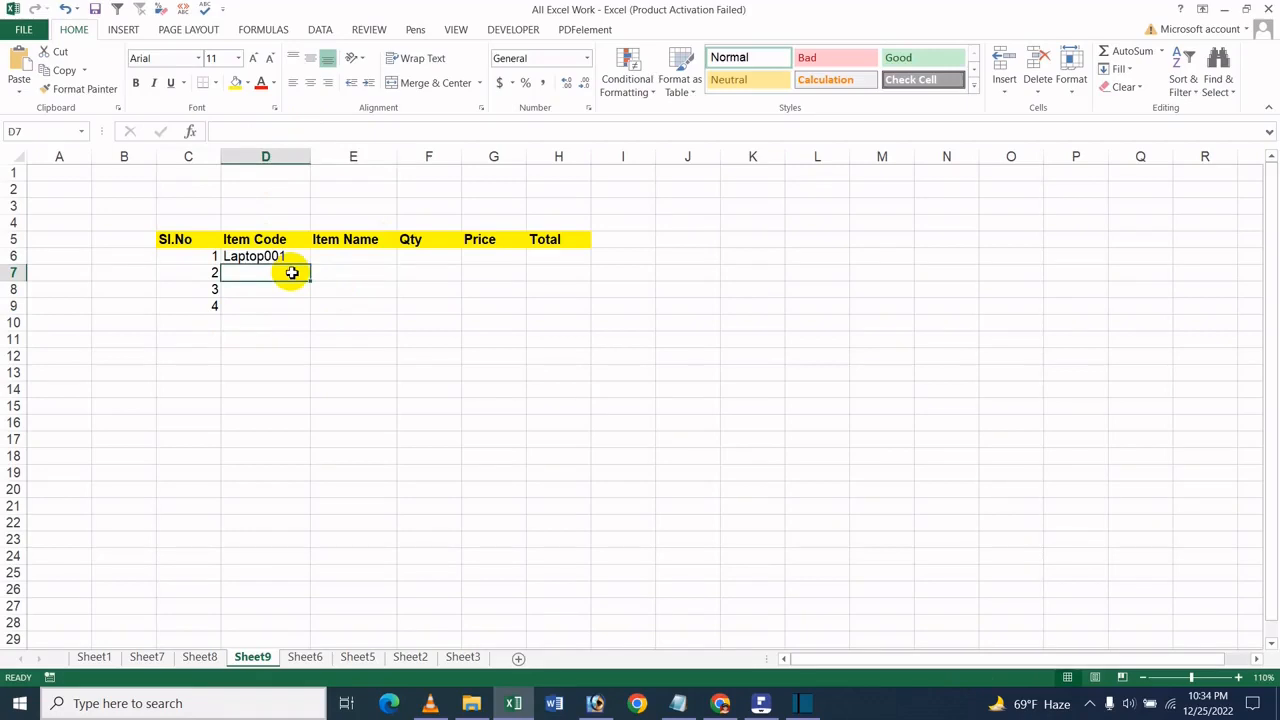
text(Mouse)
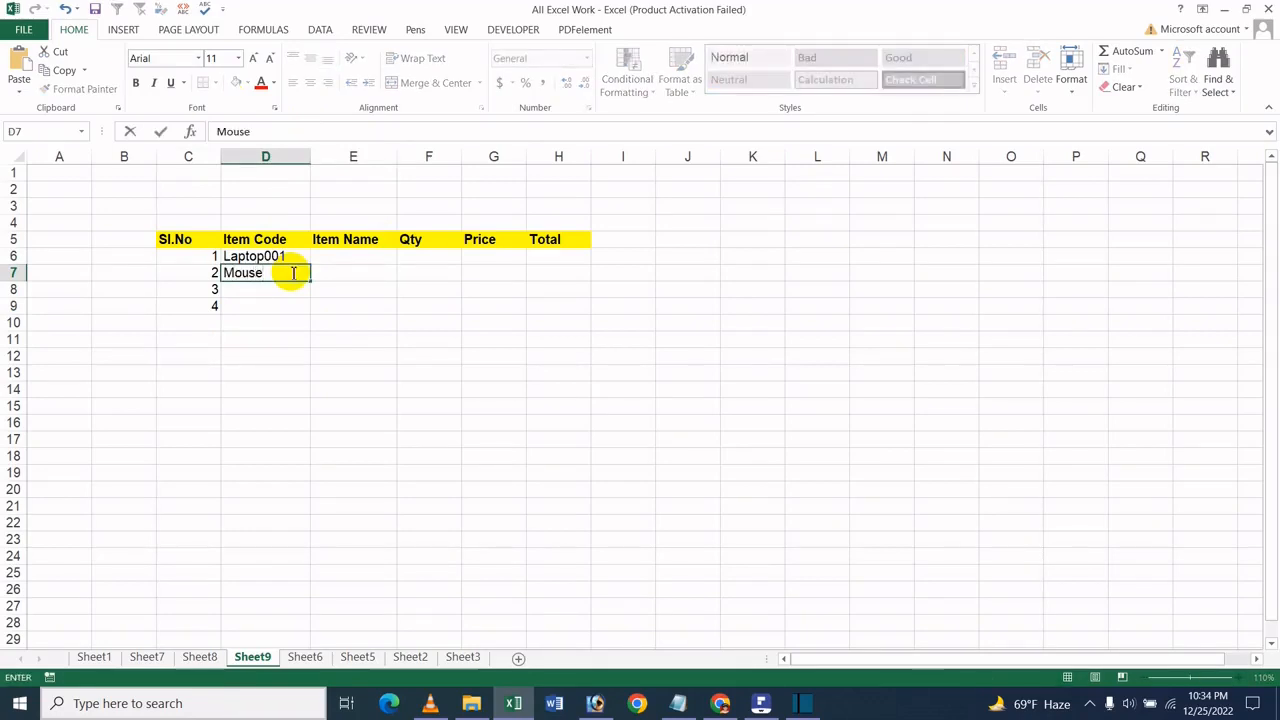
text(002)
key(Return)
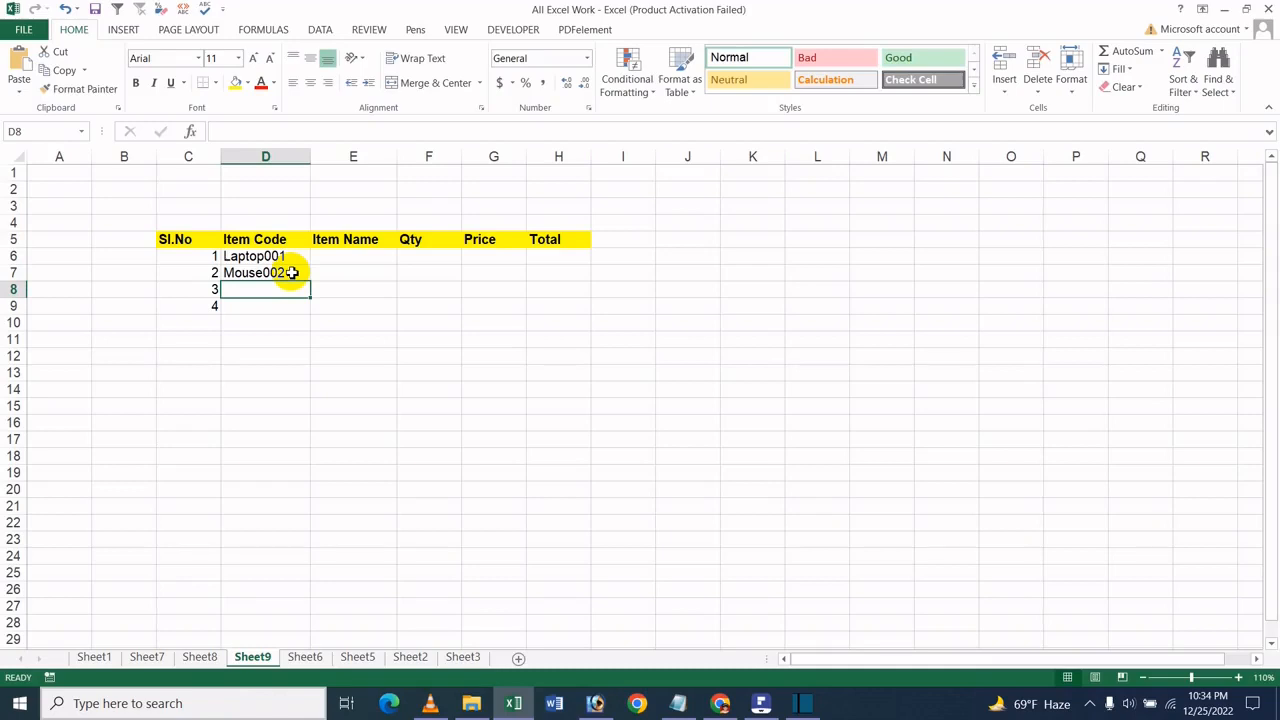
text(Prin)
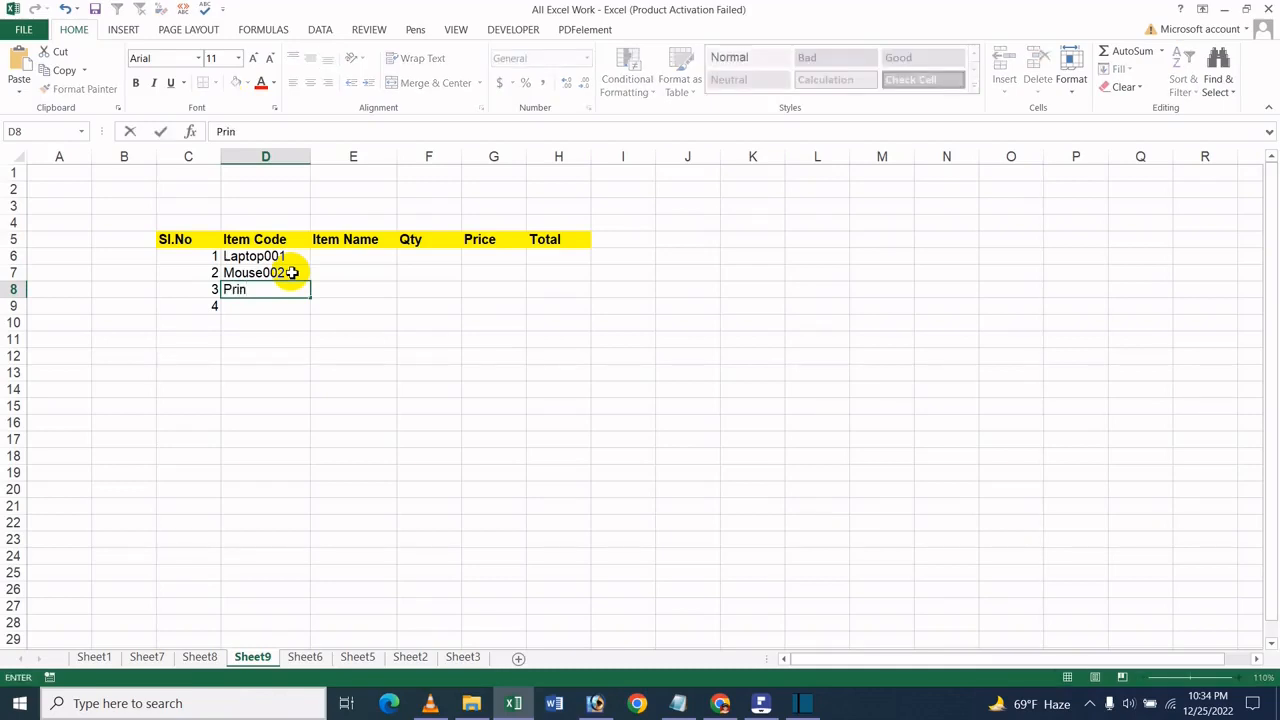
text(ter003)
key(Return)
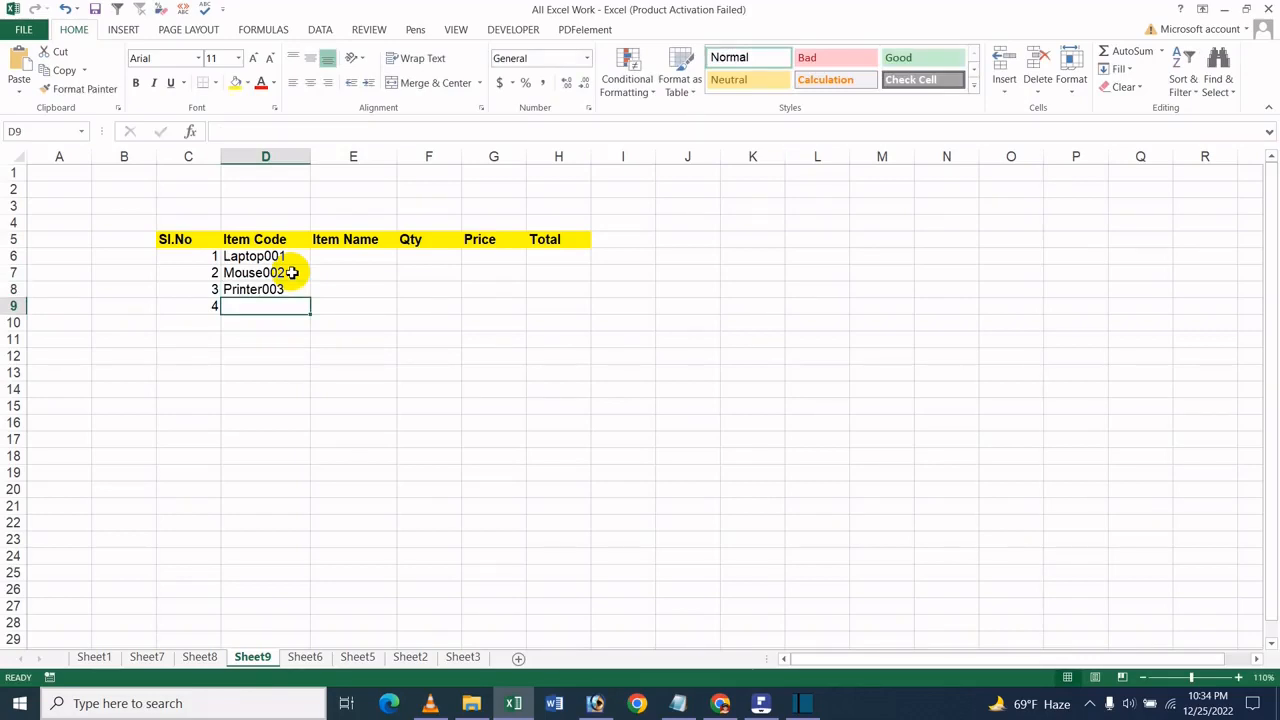
- Enter the item code Keyboard004 in cell D9
text(Key)
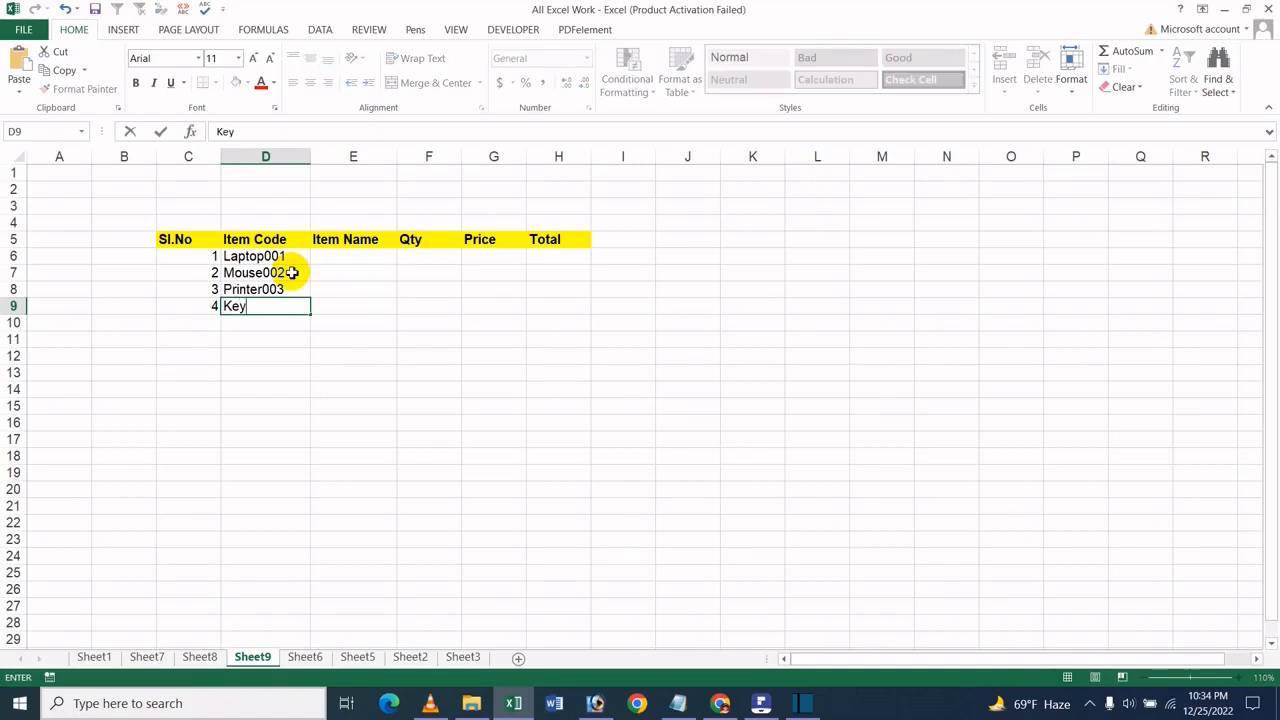
text(board004)
click(330, 271)
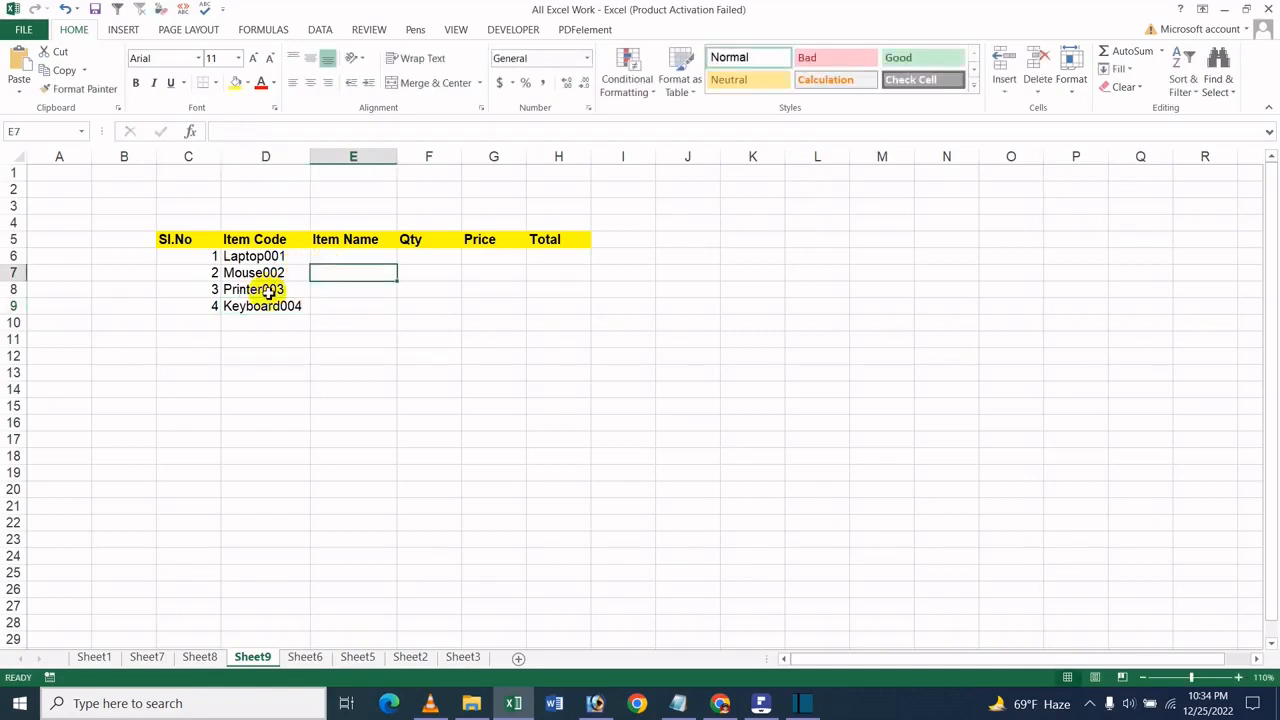
- Fill the Item Name column E6:E9 with Laptop, Mouse, Printer and Keyboard
click(317, 258)
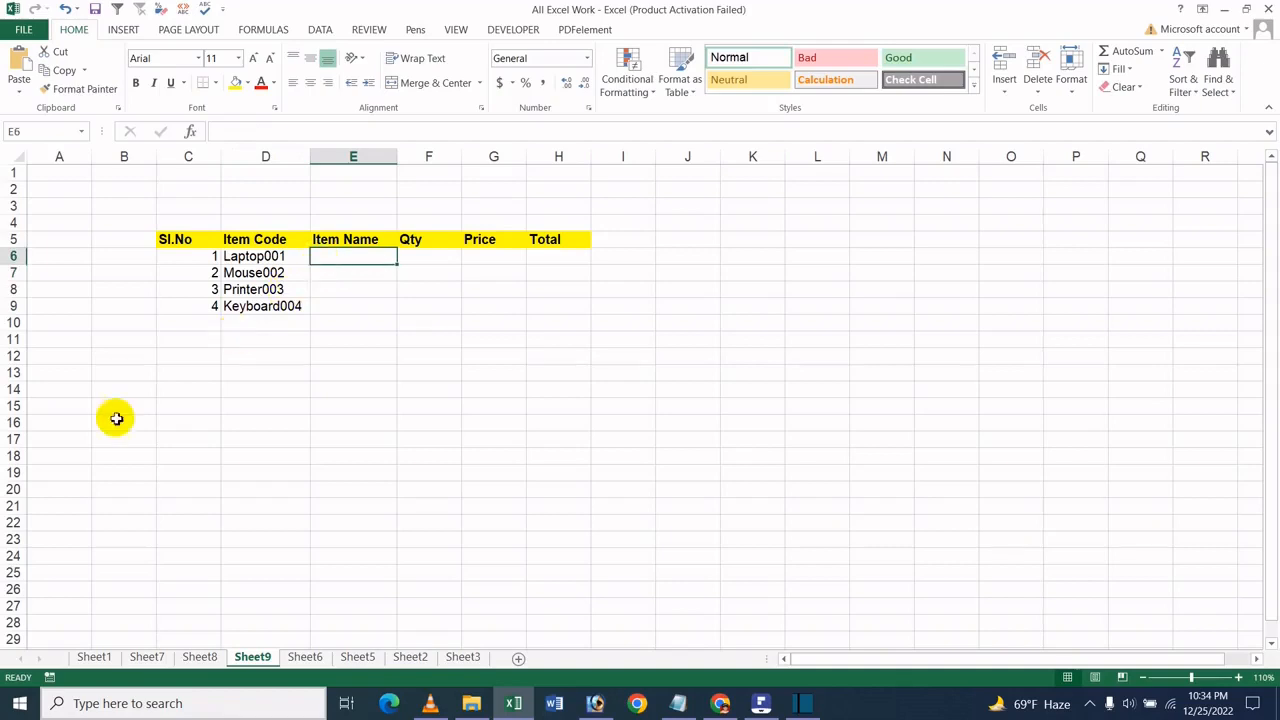
text(Laptop)
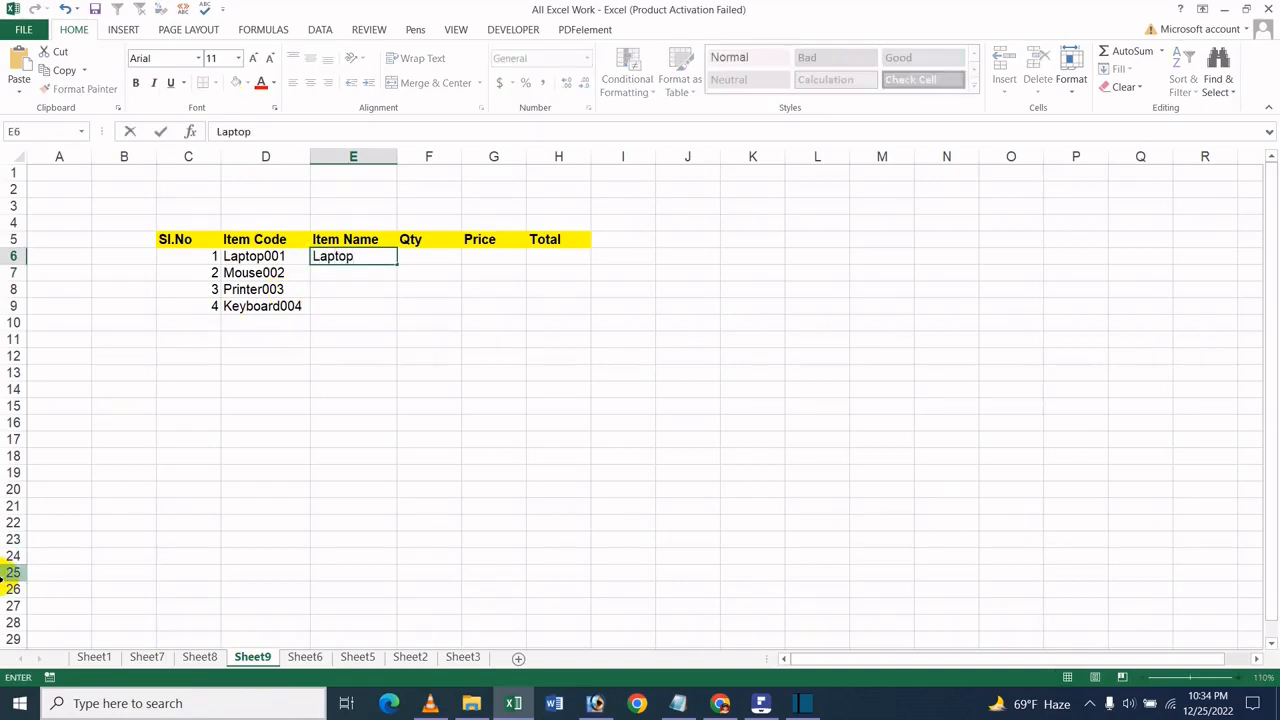
key(Return)
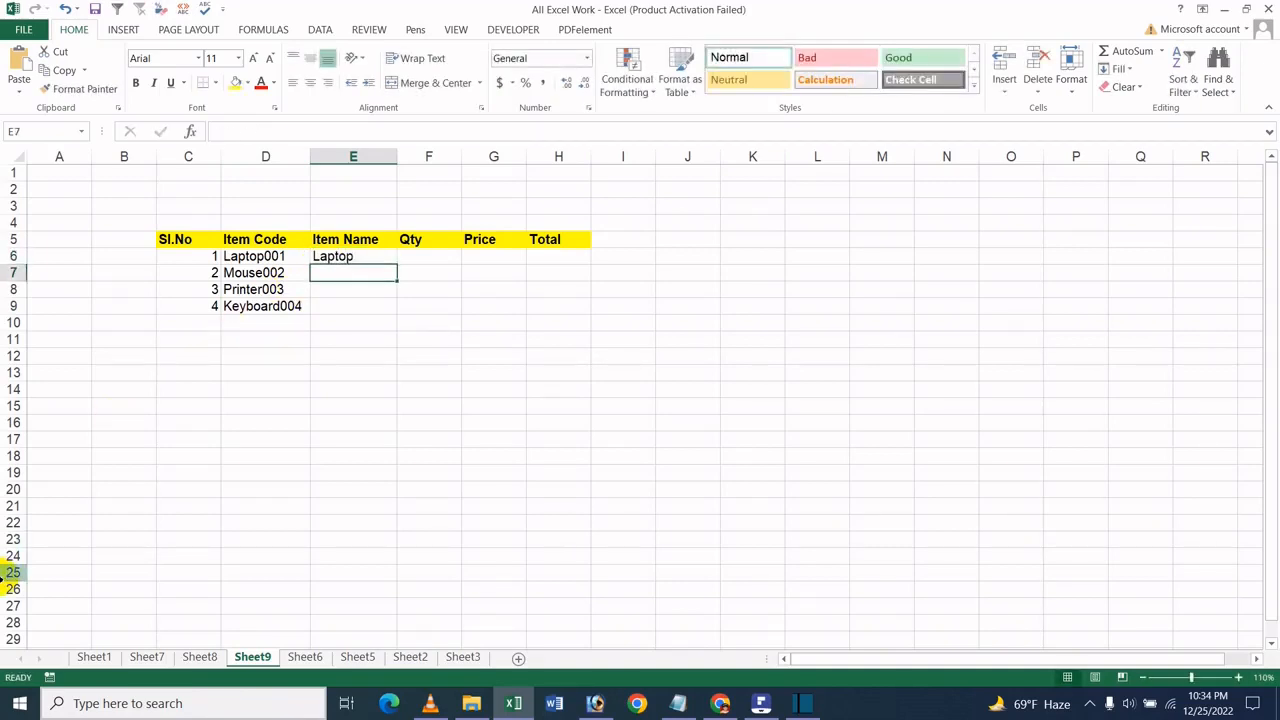
text(Mouse)
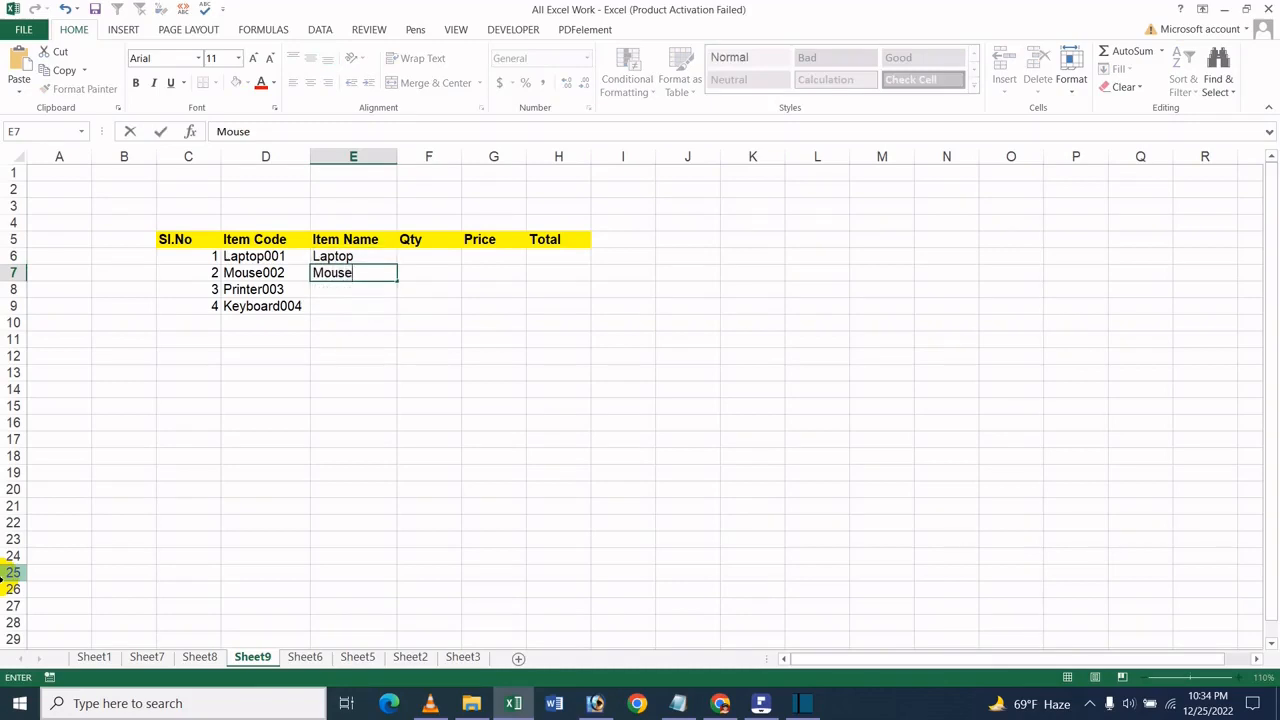
key(Return)
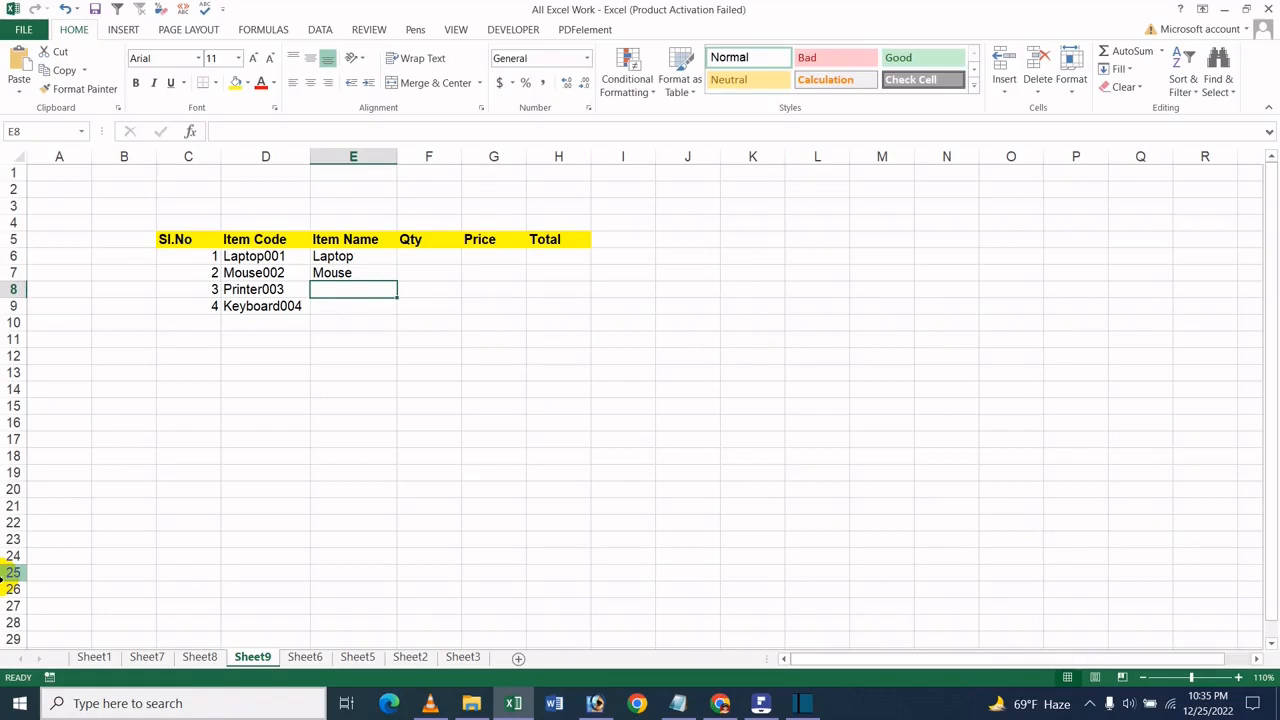
text(Prin)
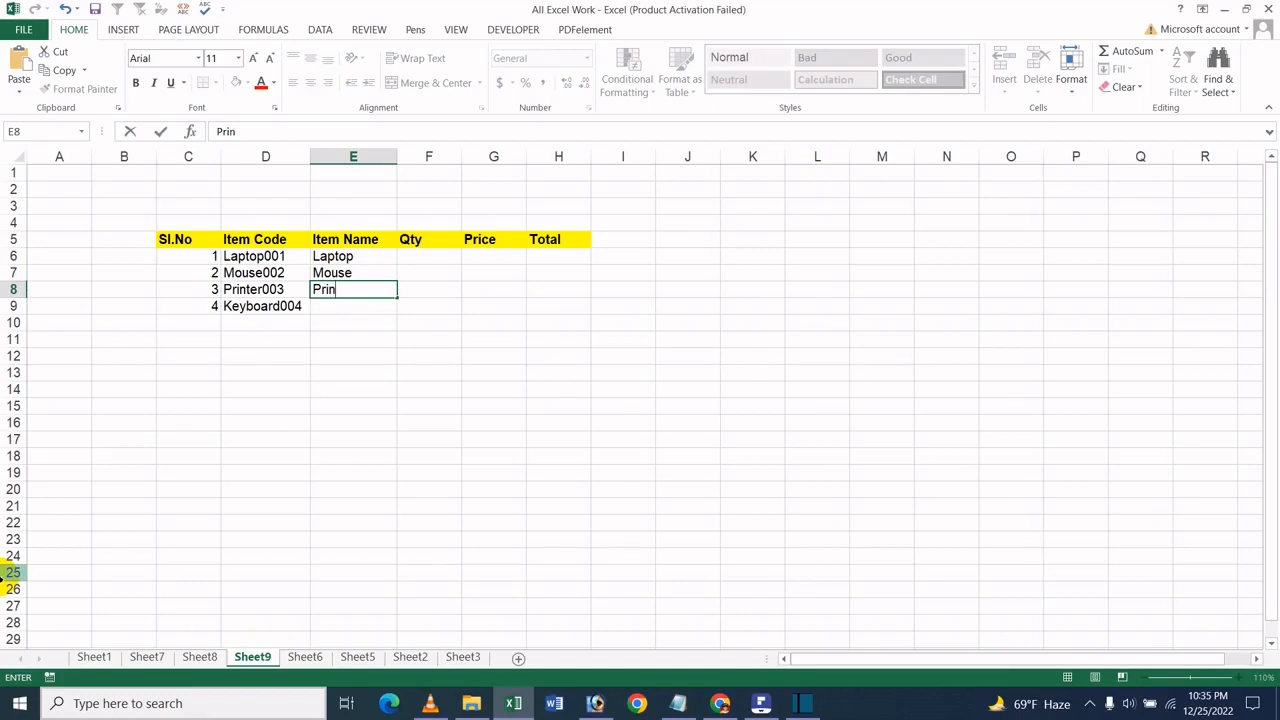
text(ter)
key(Return)
text(Key)
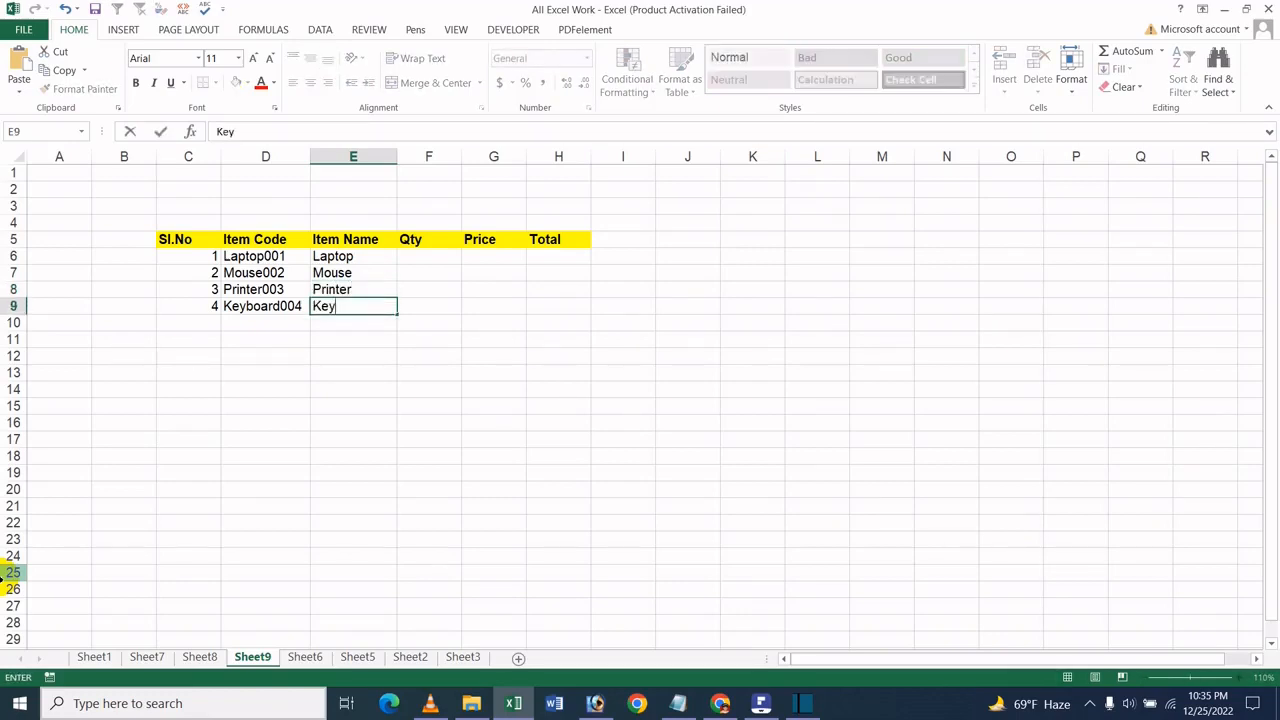
text(board)
- Enter the quantities 5, 10, 6 and 8 in the Qty column, cells F6:F9
click(455, 262)
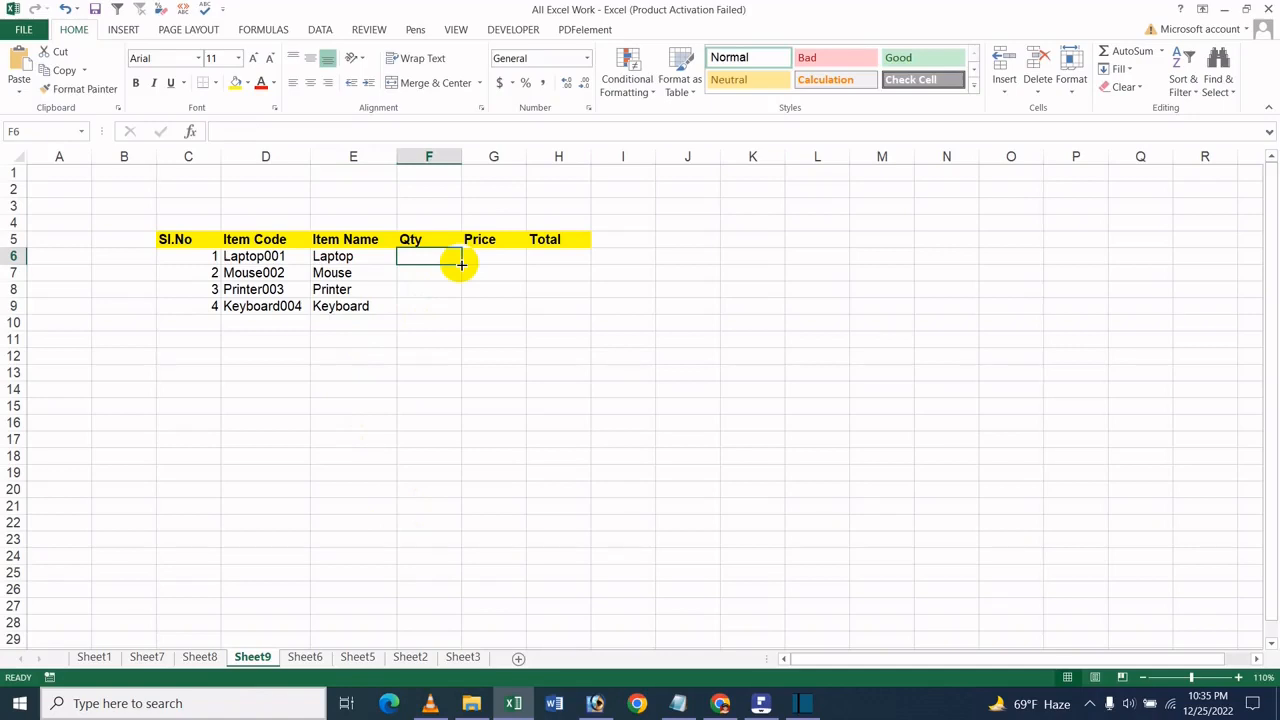
text(5)
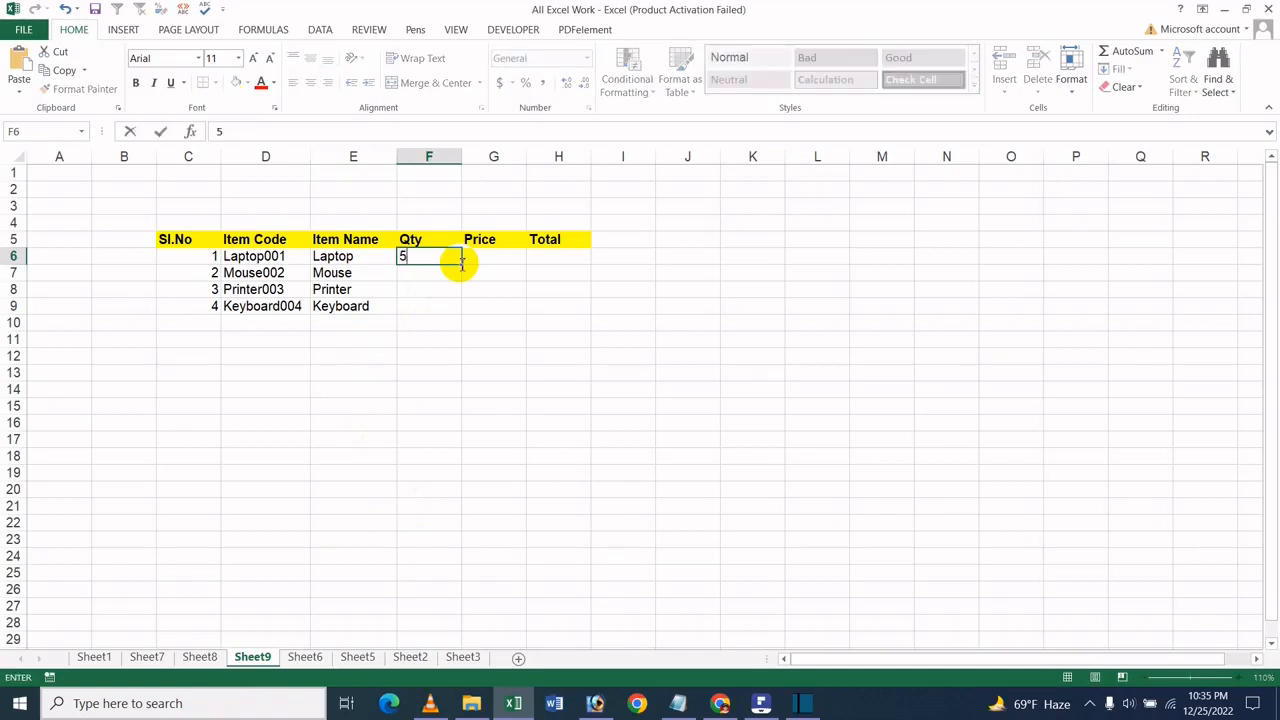
key(Return)
text(10)
key(Return)
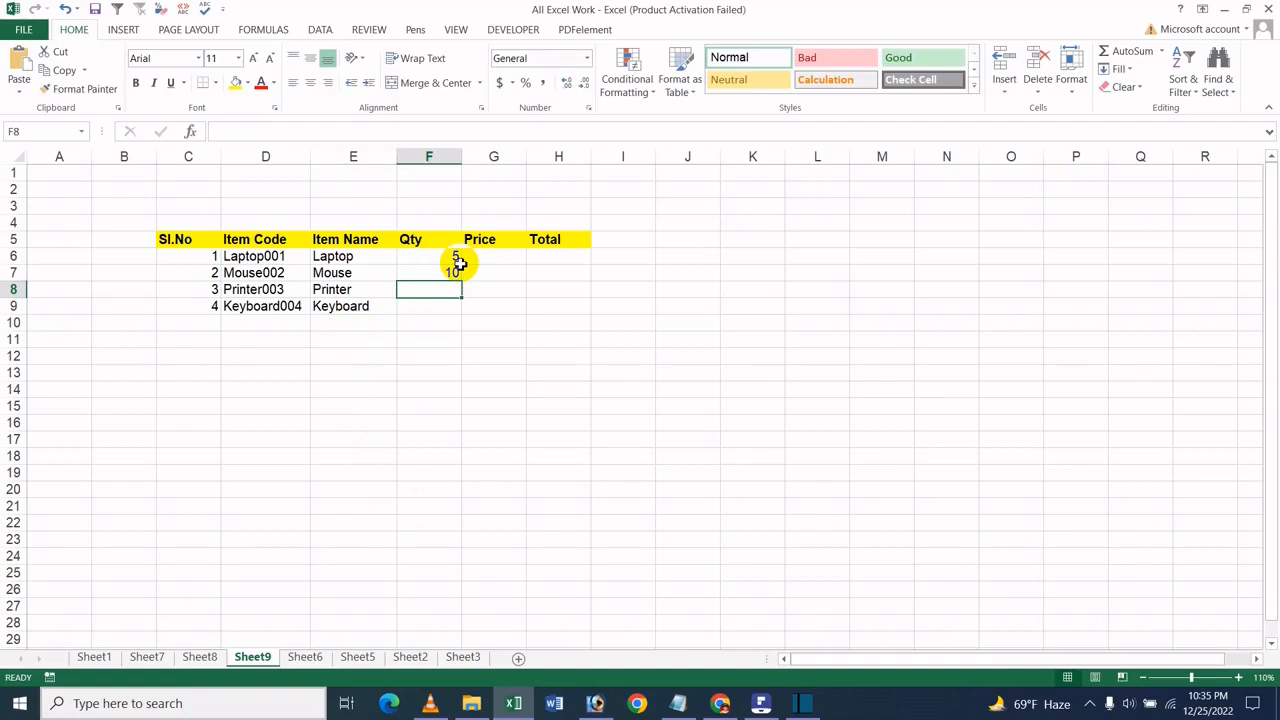
text(6)
key(Return)
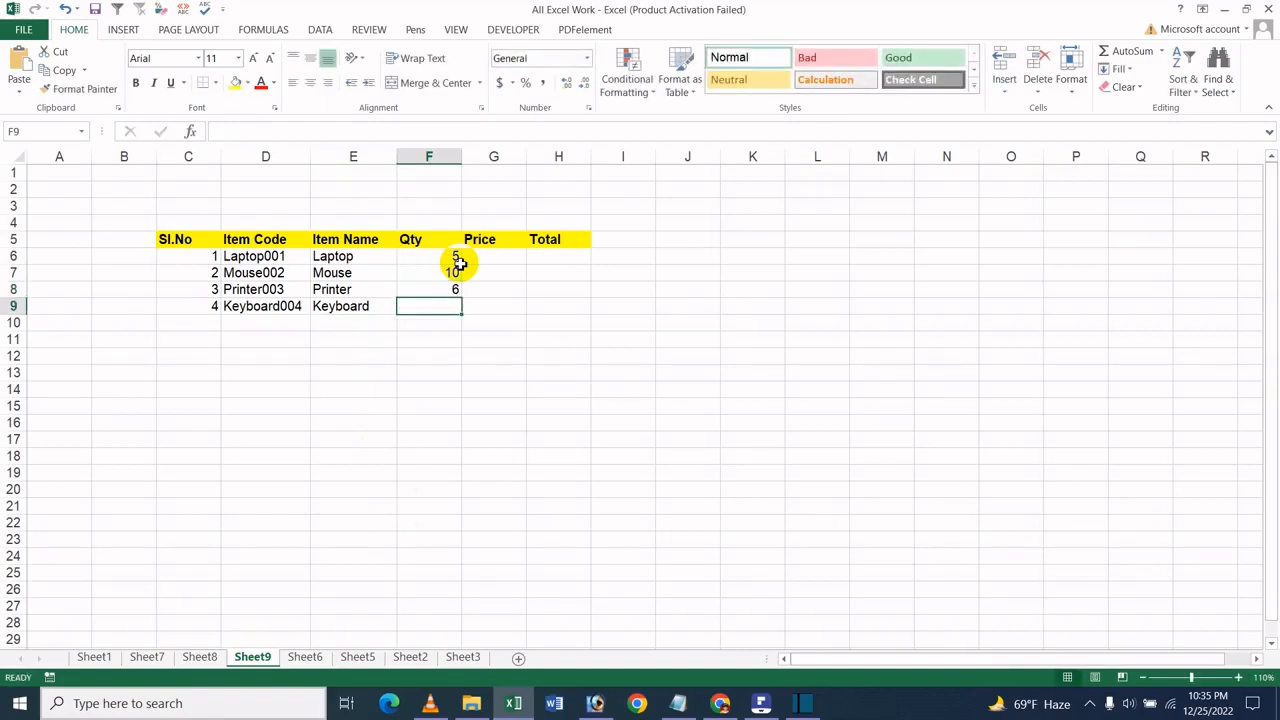
text(8)
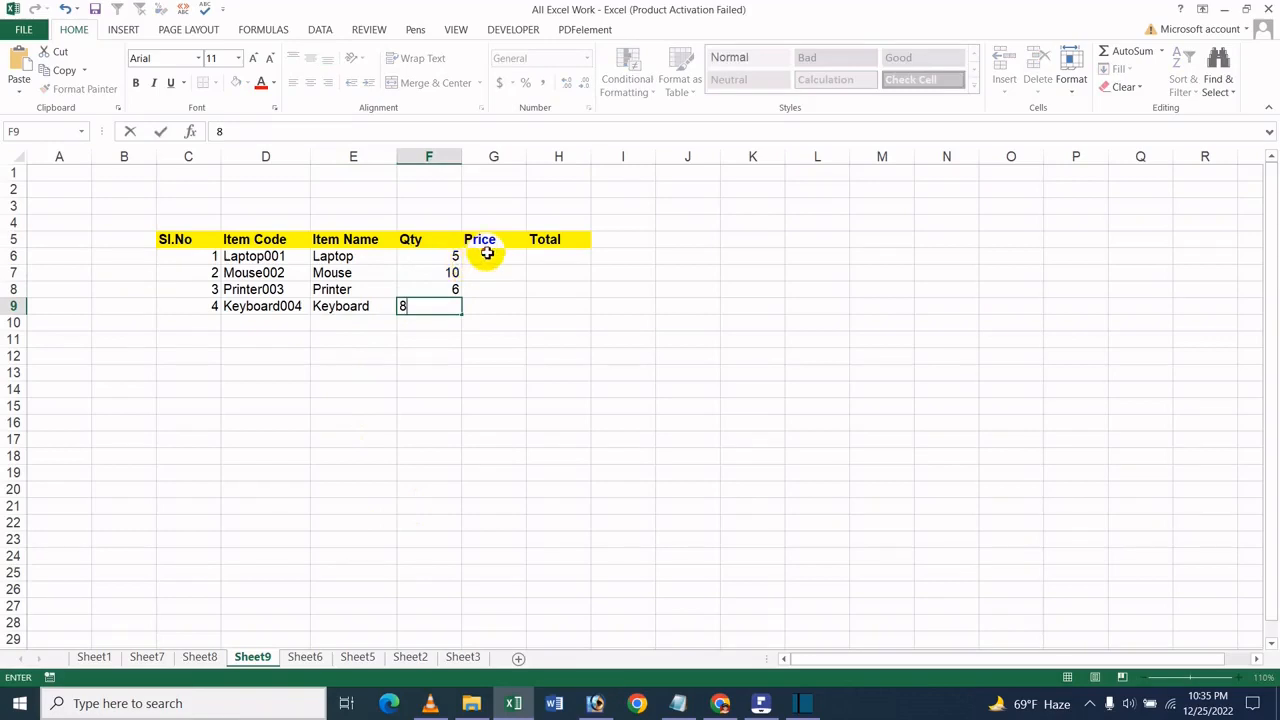
- Fill the Price column, cells G6:G9, with 50000, 200, 5000 and 800
click(487, 255)
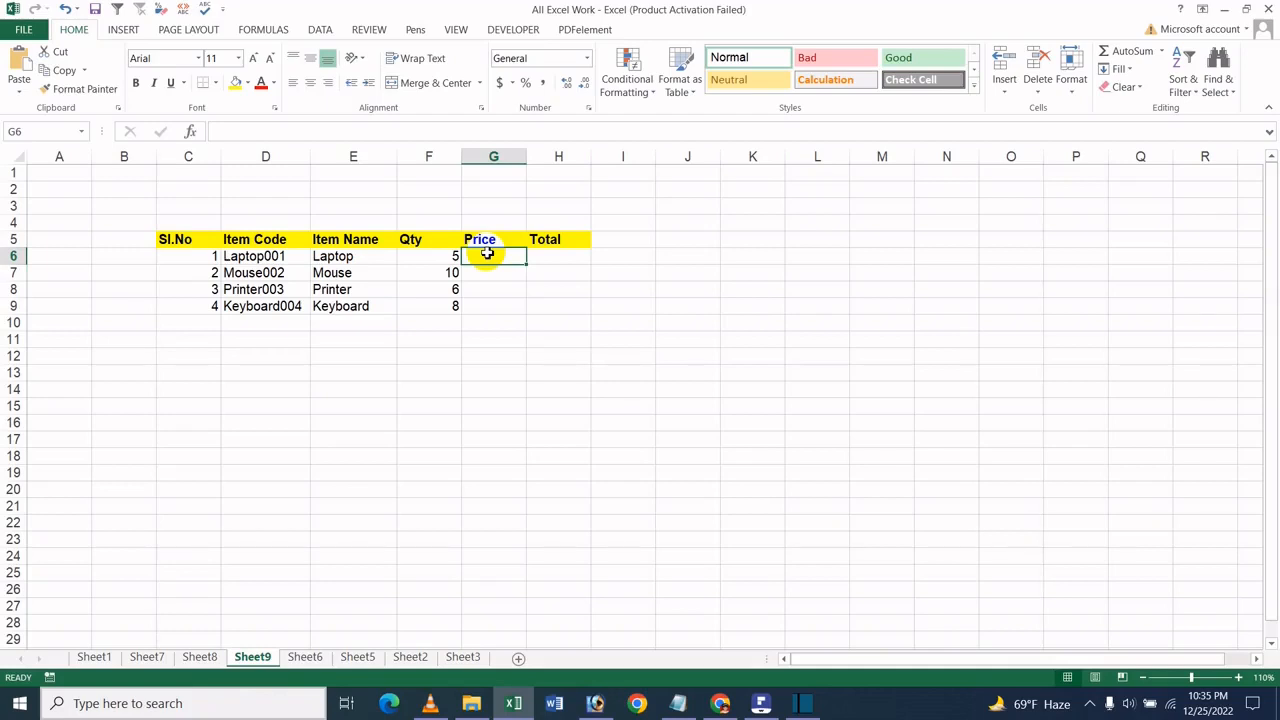
text(50)
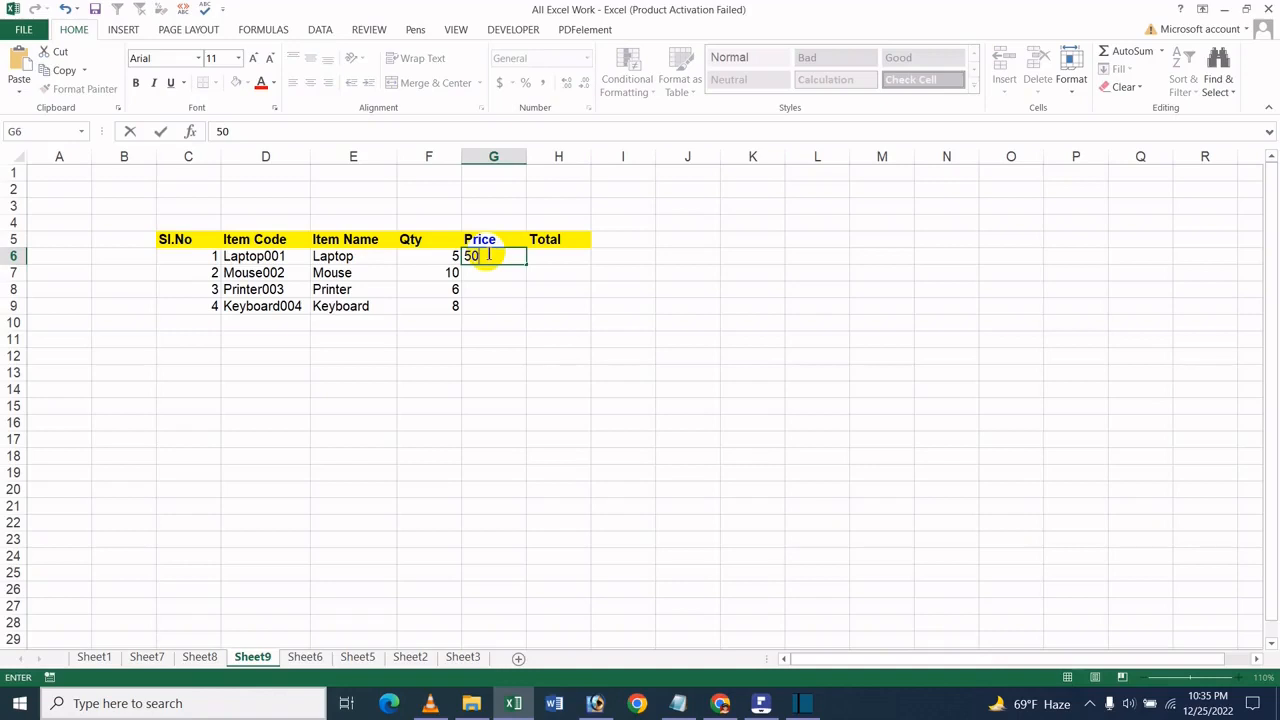
text(000)
key(Return)
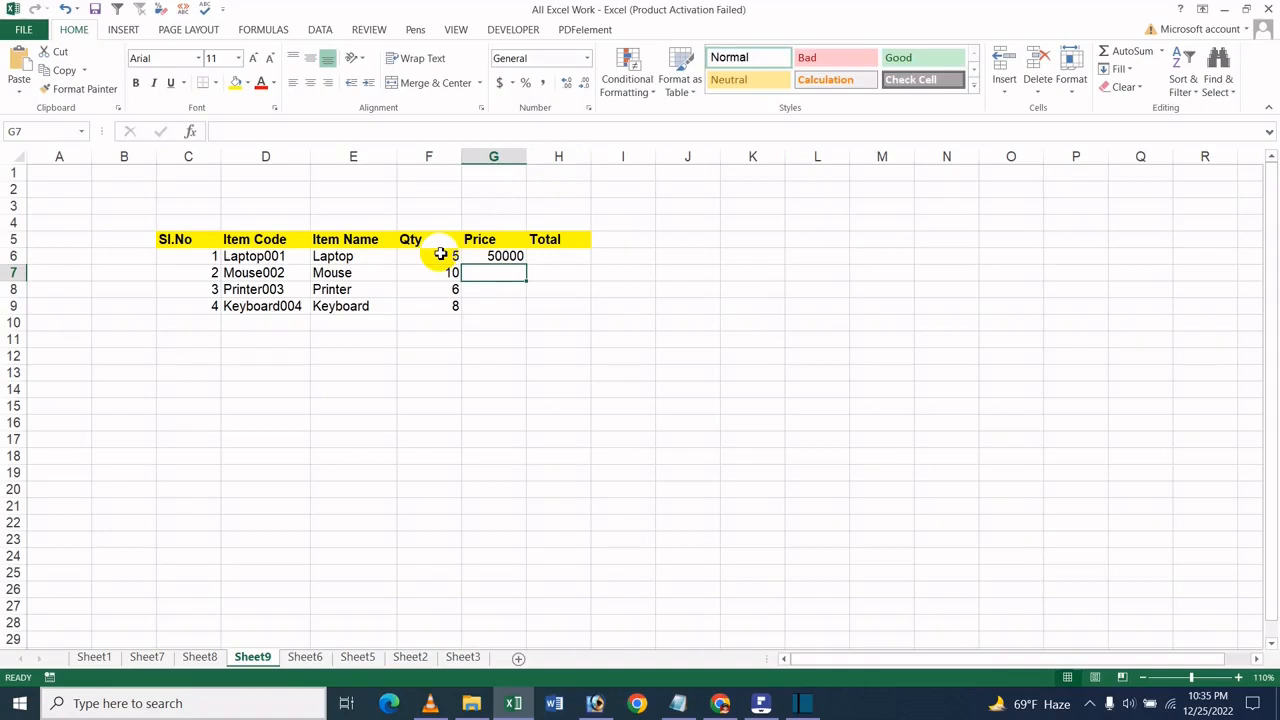
text(200)
key(Return)
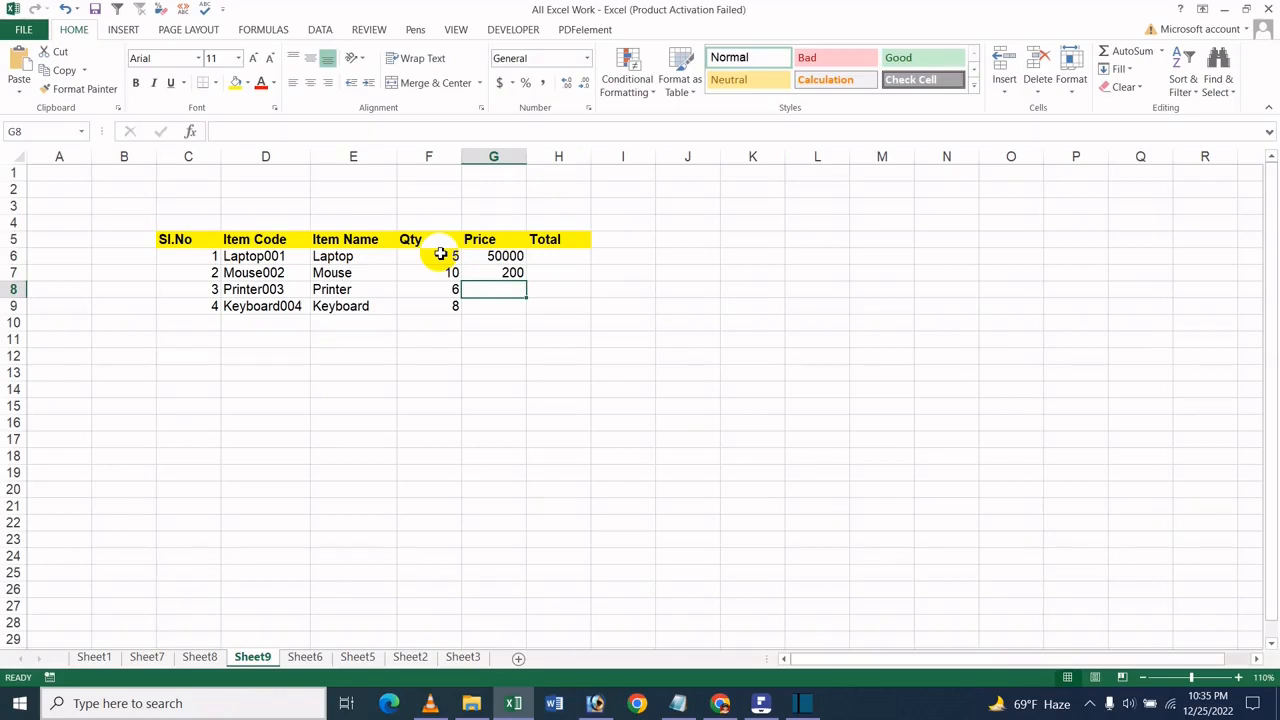
text(5000)
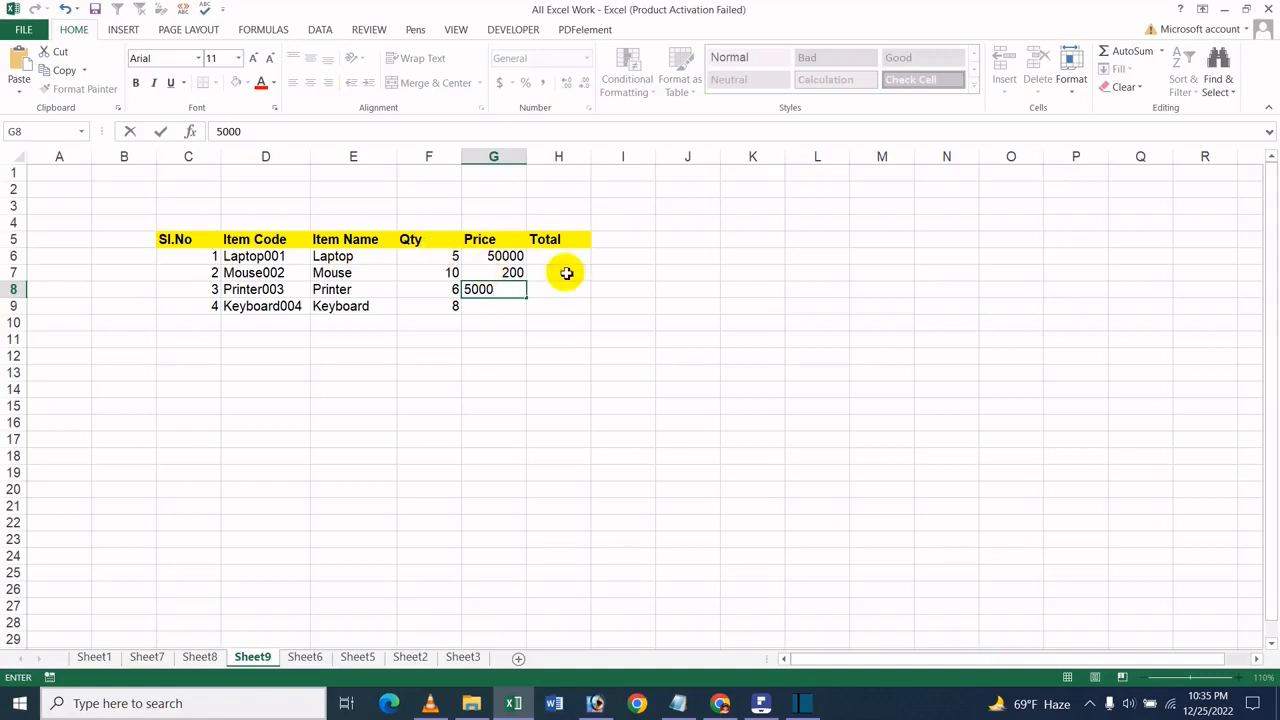
drag(598, 274, 573, 276)
click(496, 311)
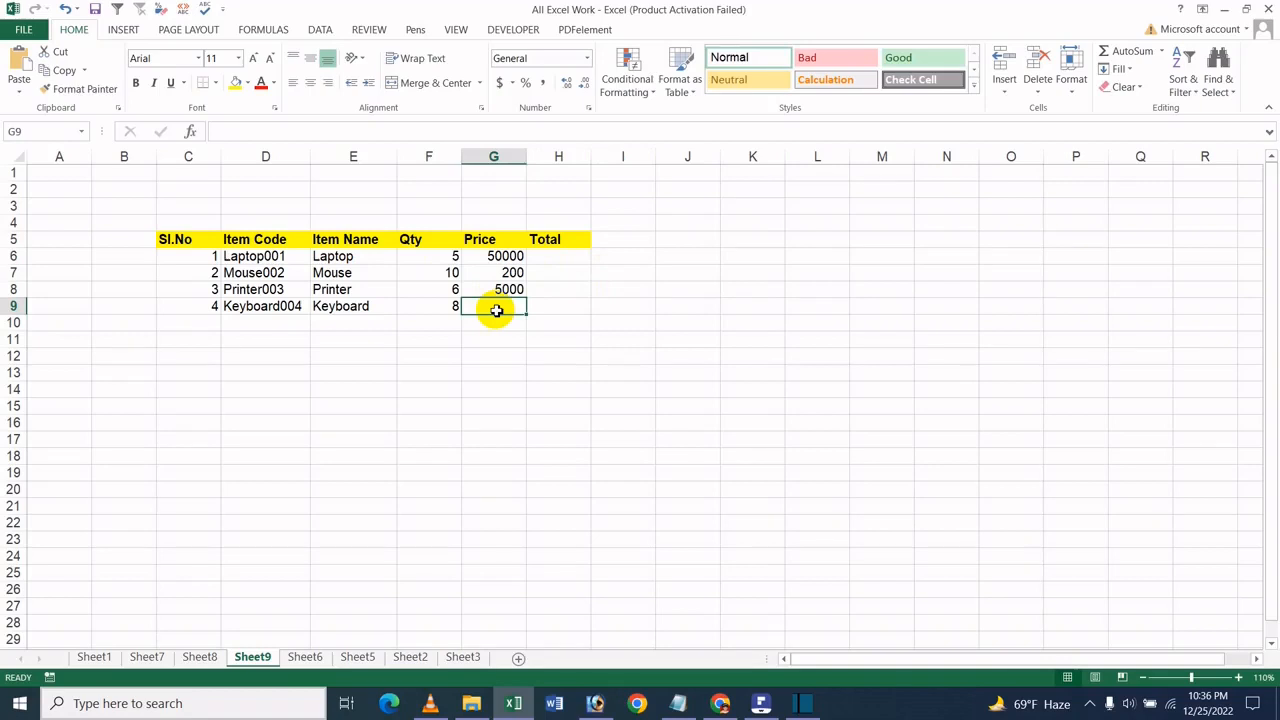
text(800)
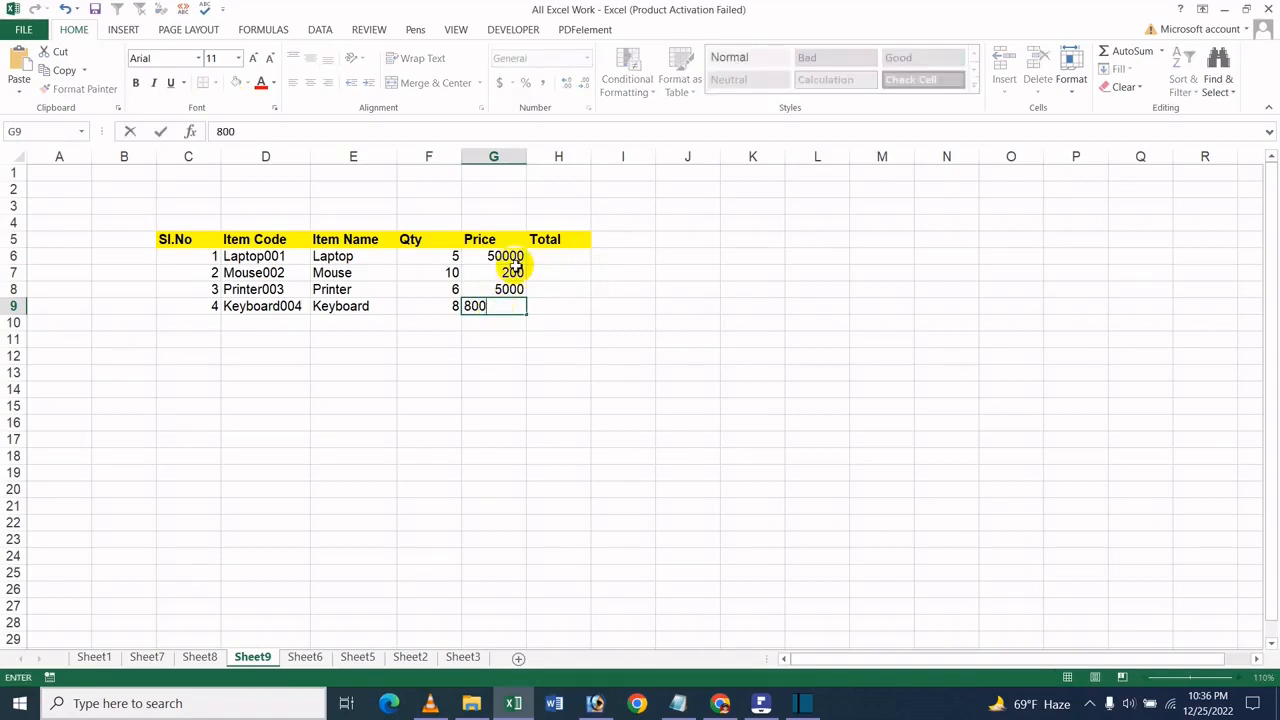
- Calculate the Total in H6 as quantity times price with =F6*G6 and fill the formula down to H9
click(553, 258)
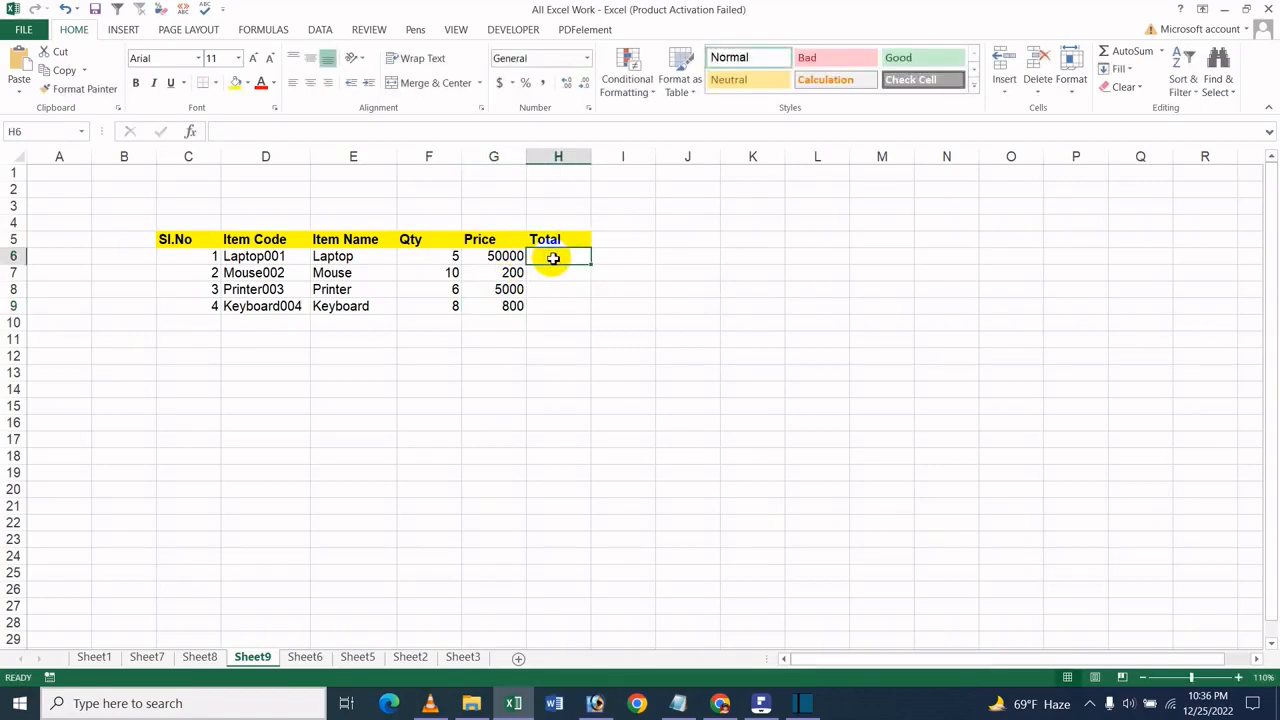
text(=)
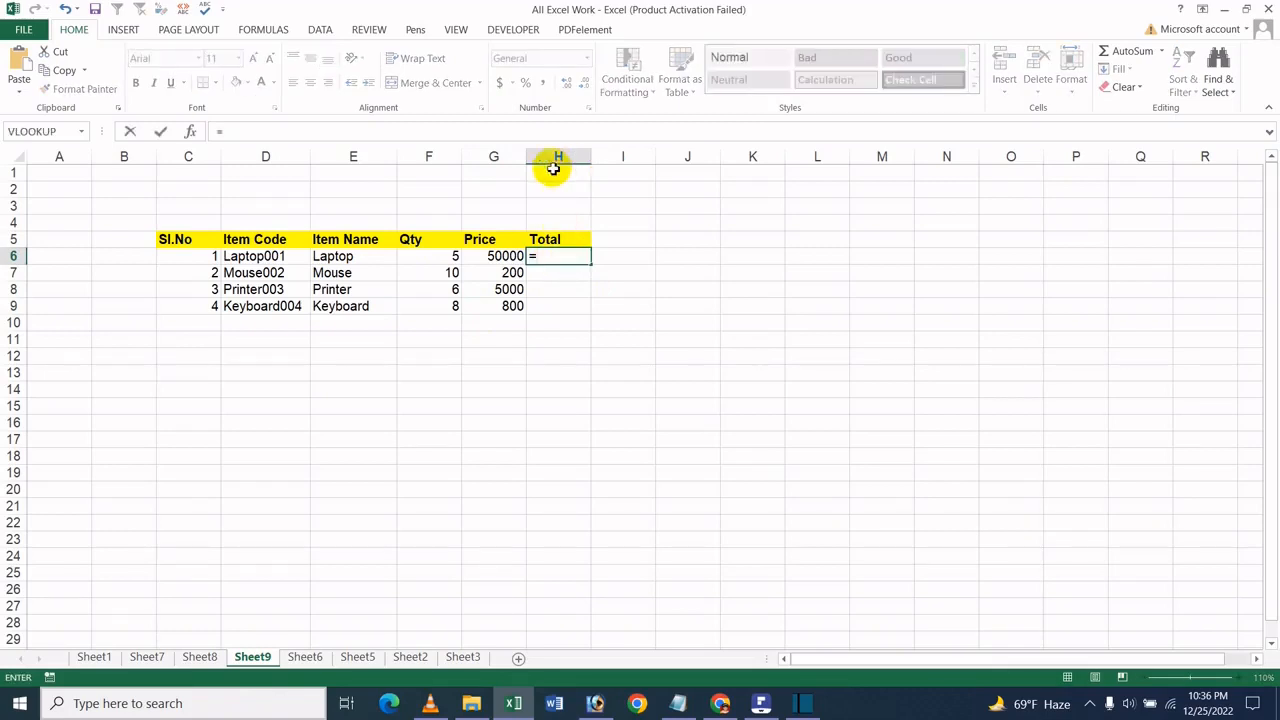
click(448, 257)
text(*)
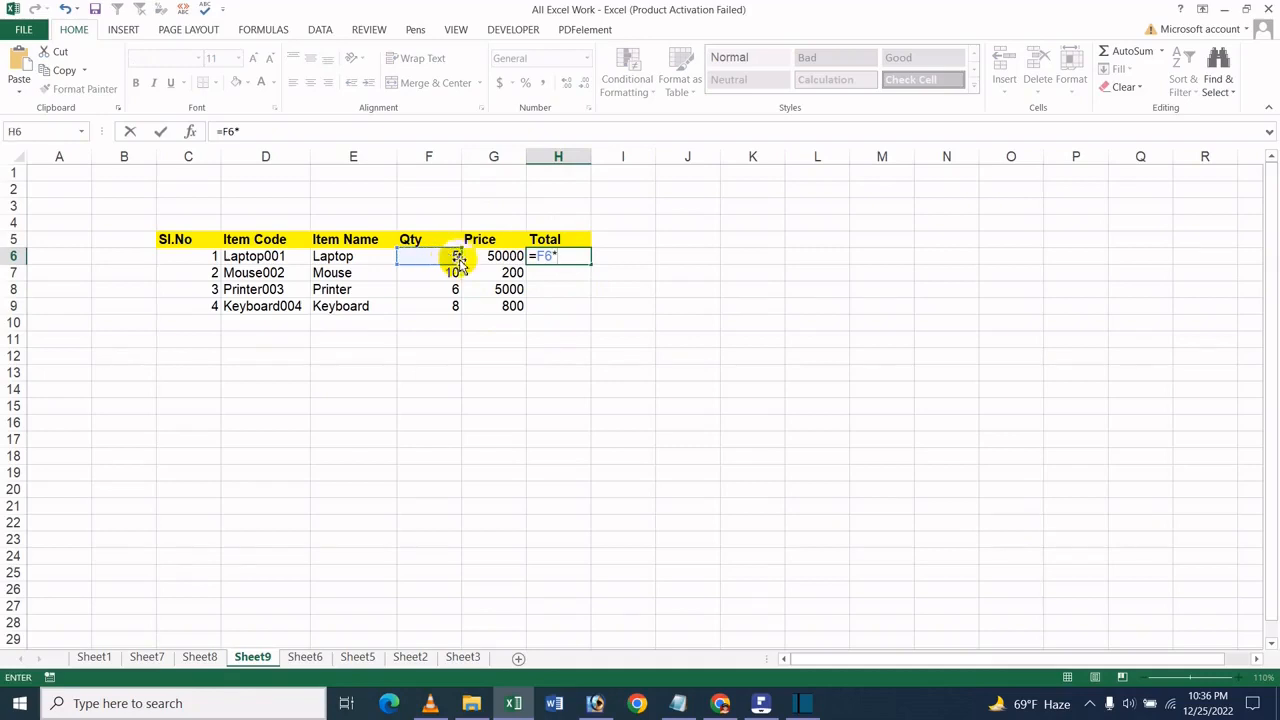
click(487, 256)
key(Return)
click(572, 256)
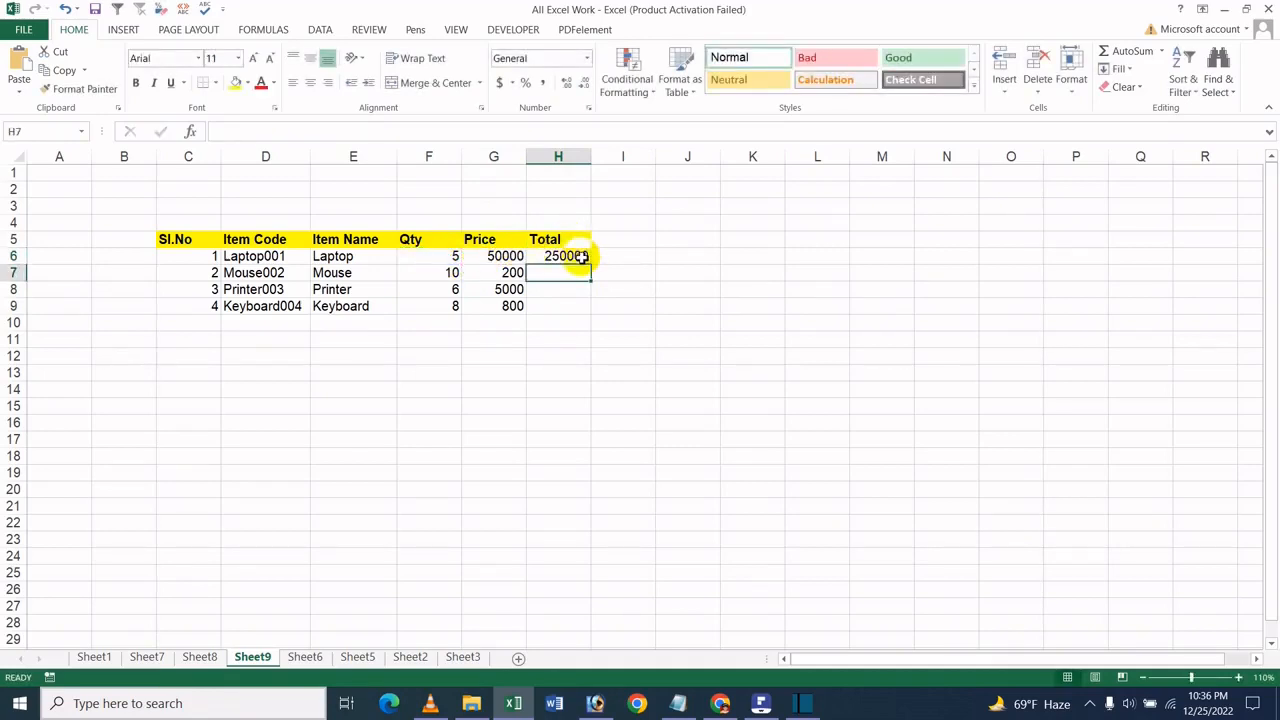
drag(591, 264, 571, 308)
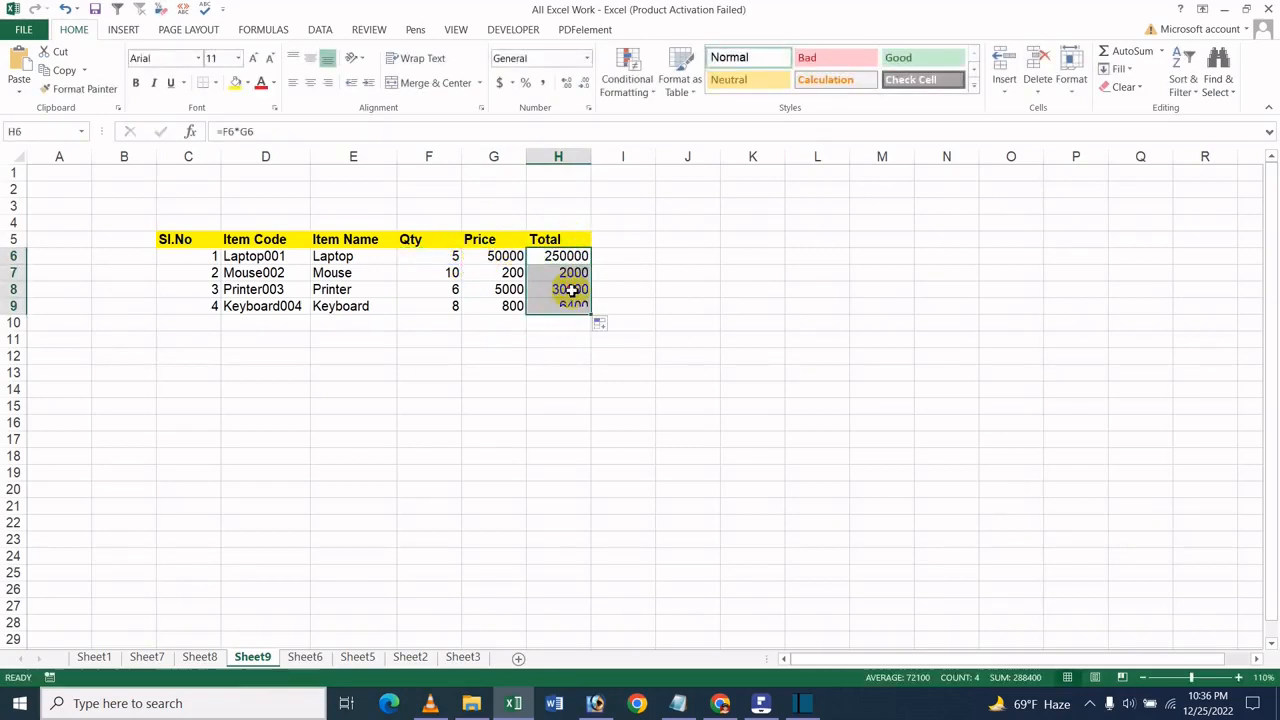
click(570, 289)
- Apply All Borders to the whole item table, C5:H9
drag(176, 249, 571, 311)
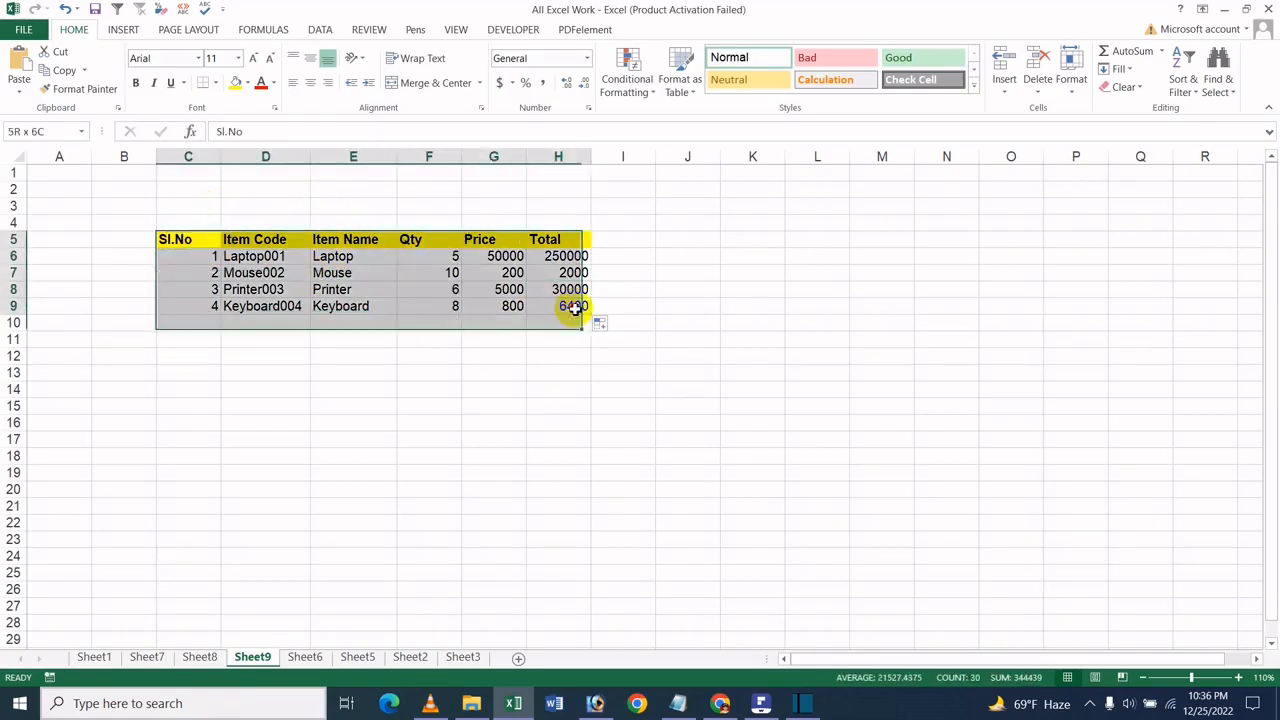
click(219, 83)
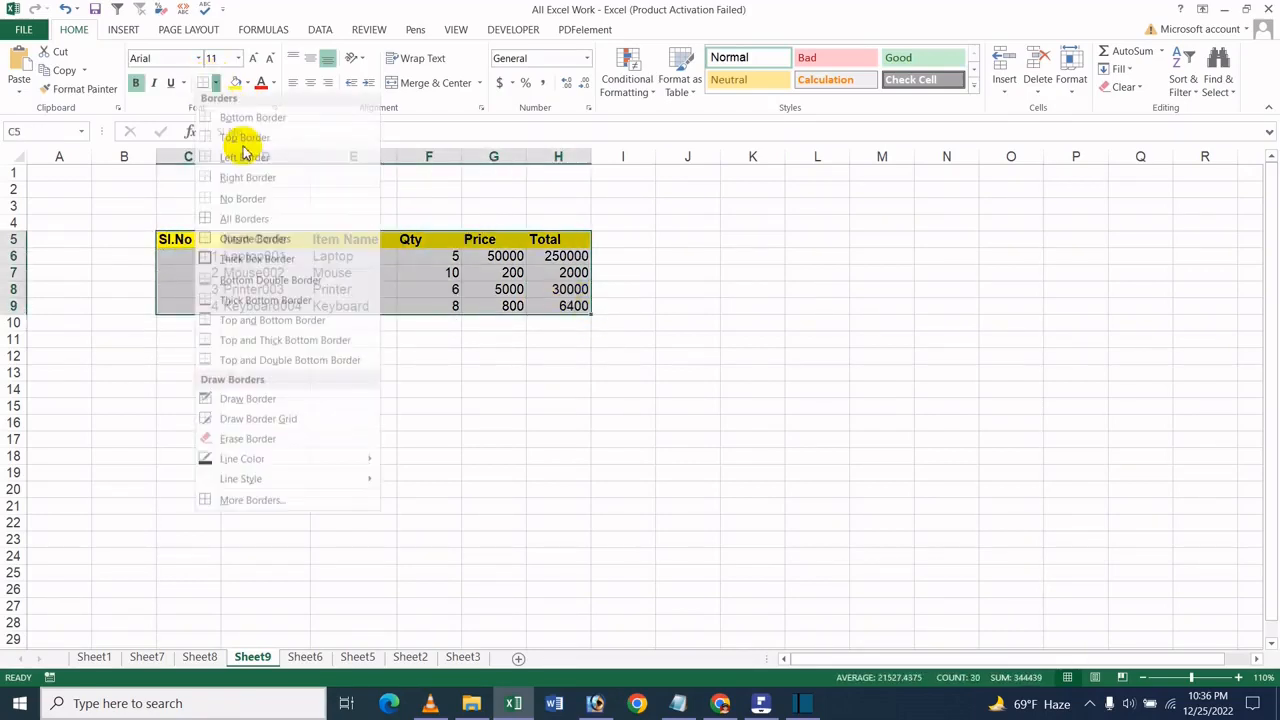
click(262, 222)
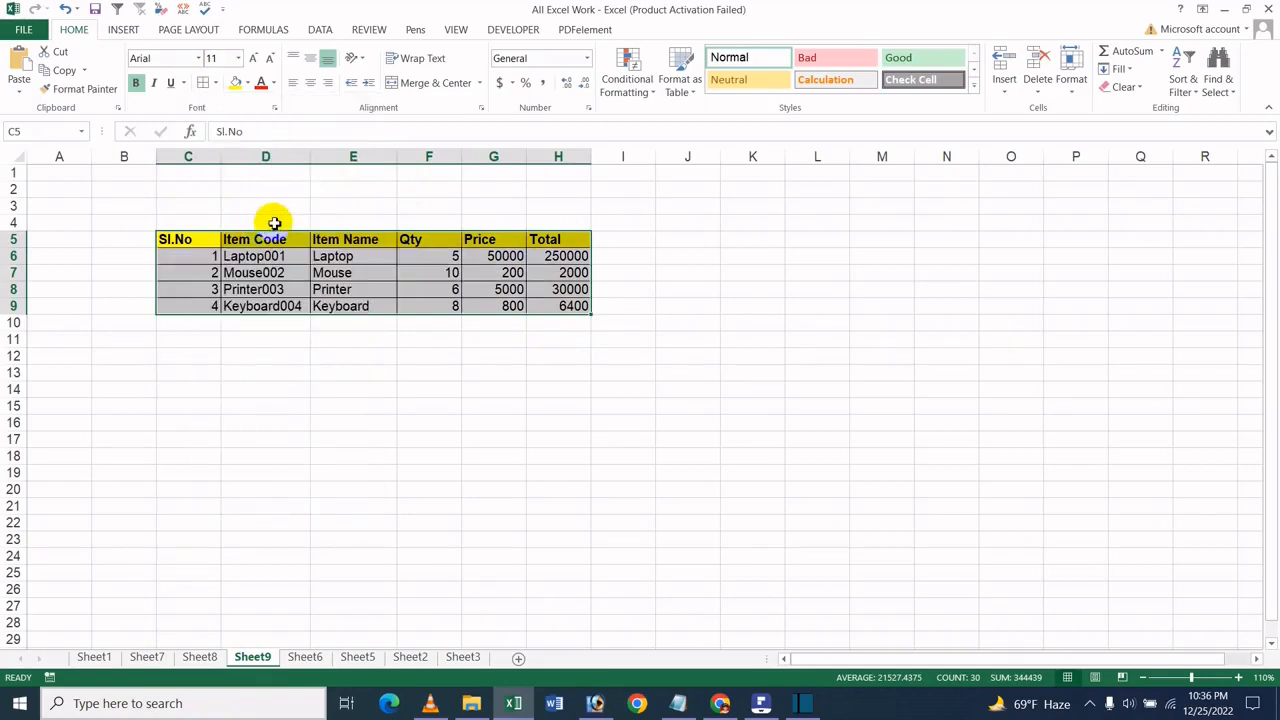
click(503, 307)
click(178, 247)
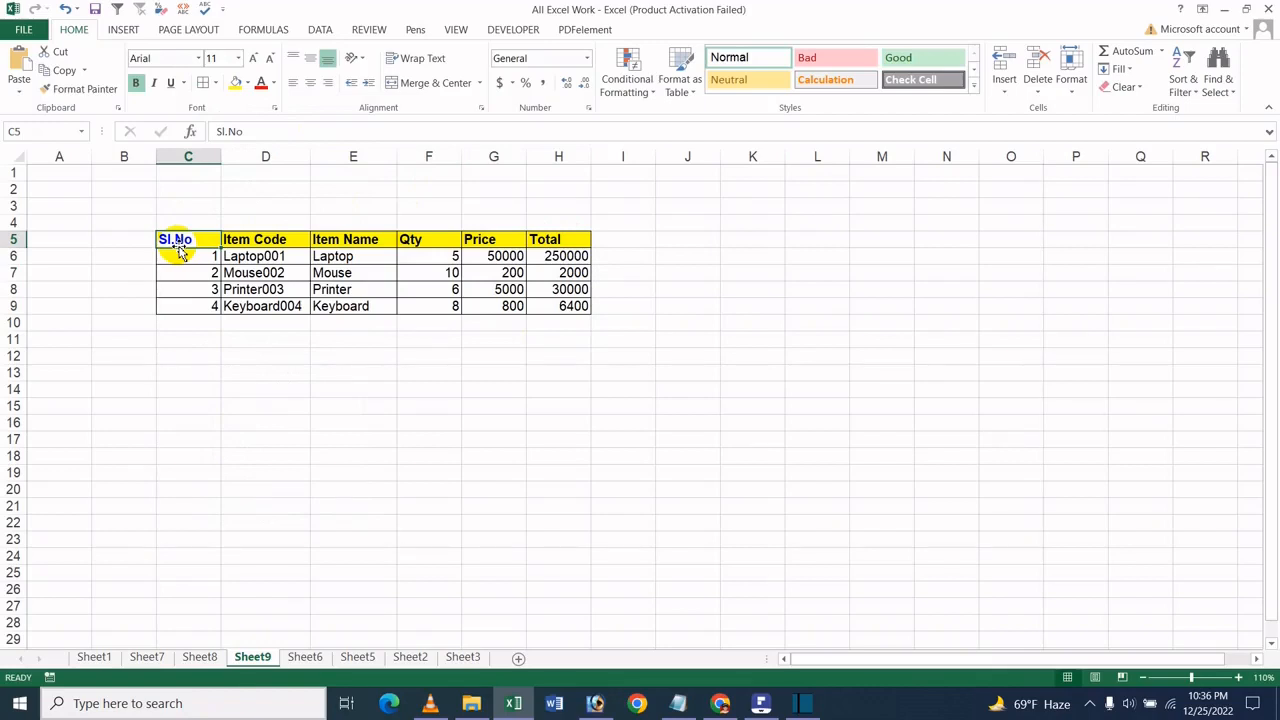
- Copy the Total column H5:H9 and paste it as a link starting at cell J5
drag(551, 245, 561, 309)
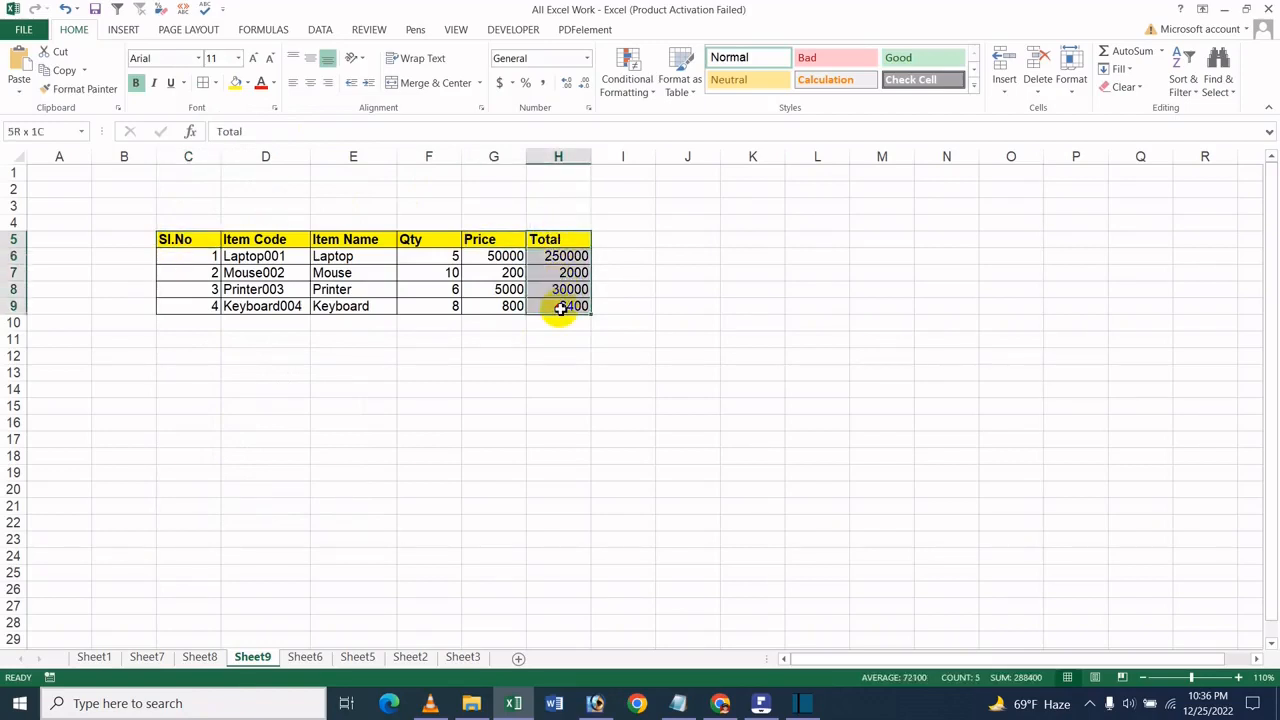
click(64, 70)
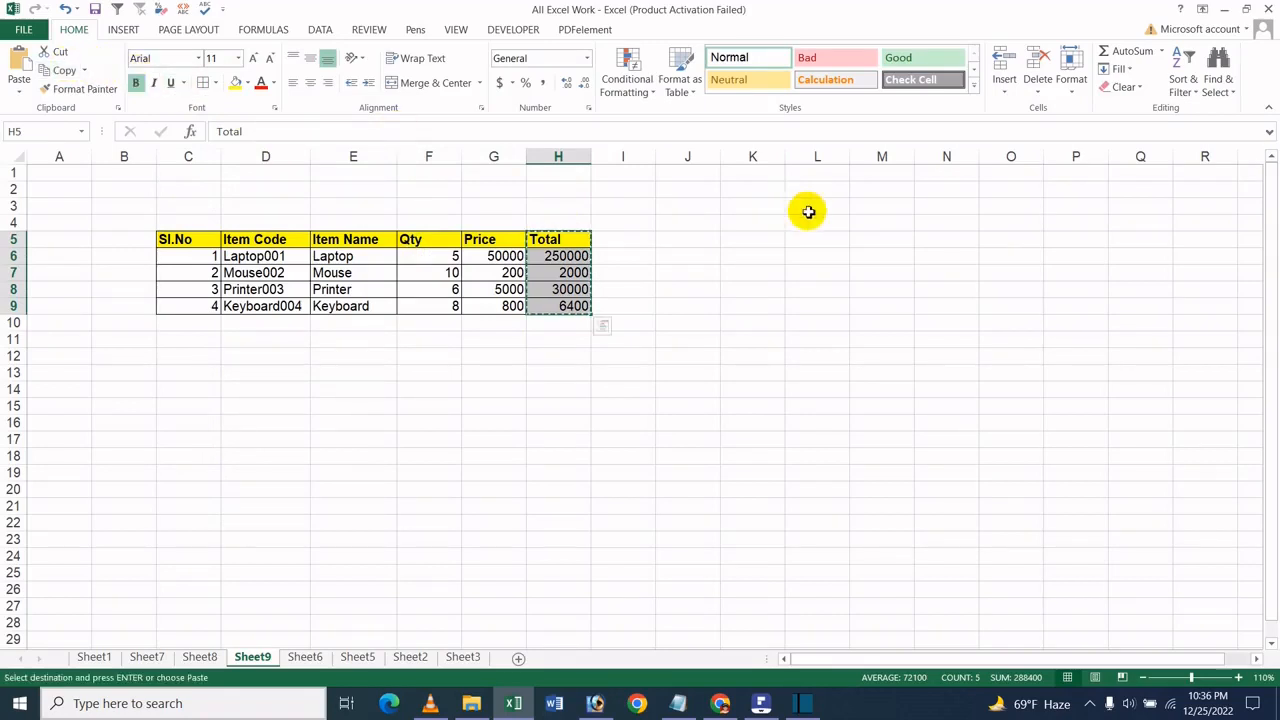
click(700, 236)
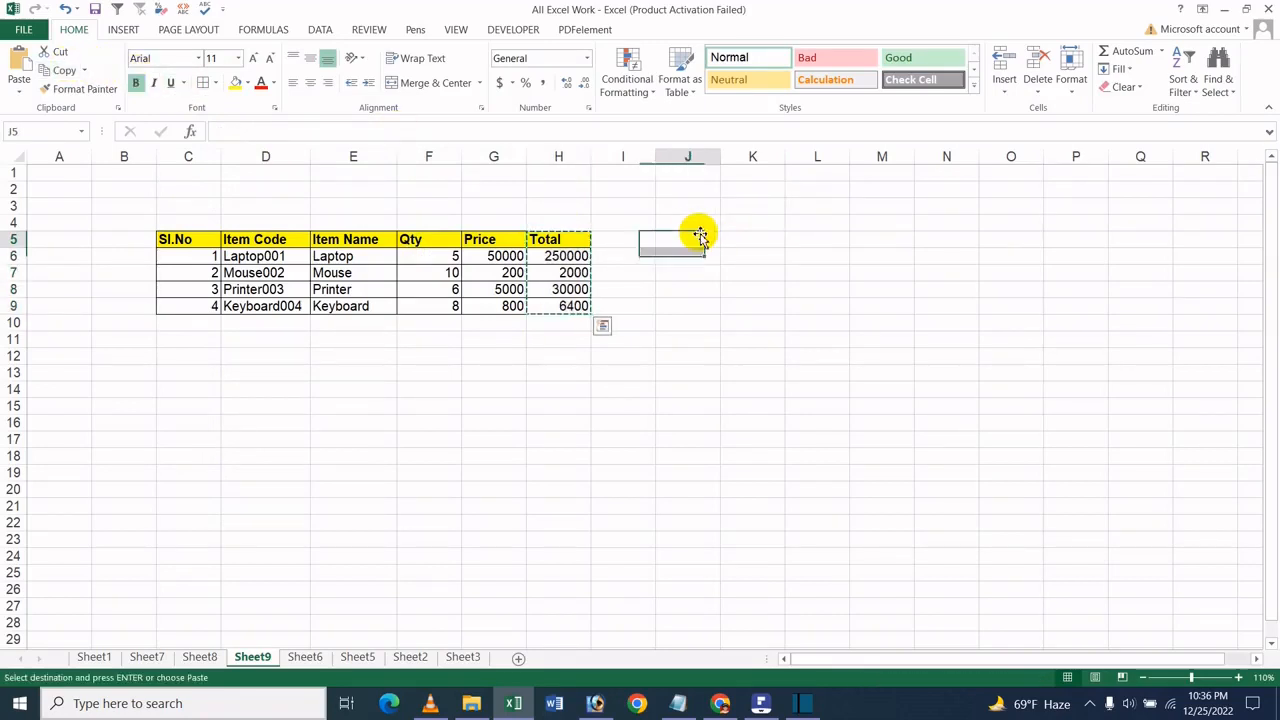
click(18, 90)
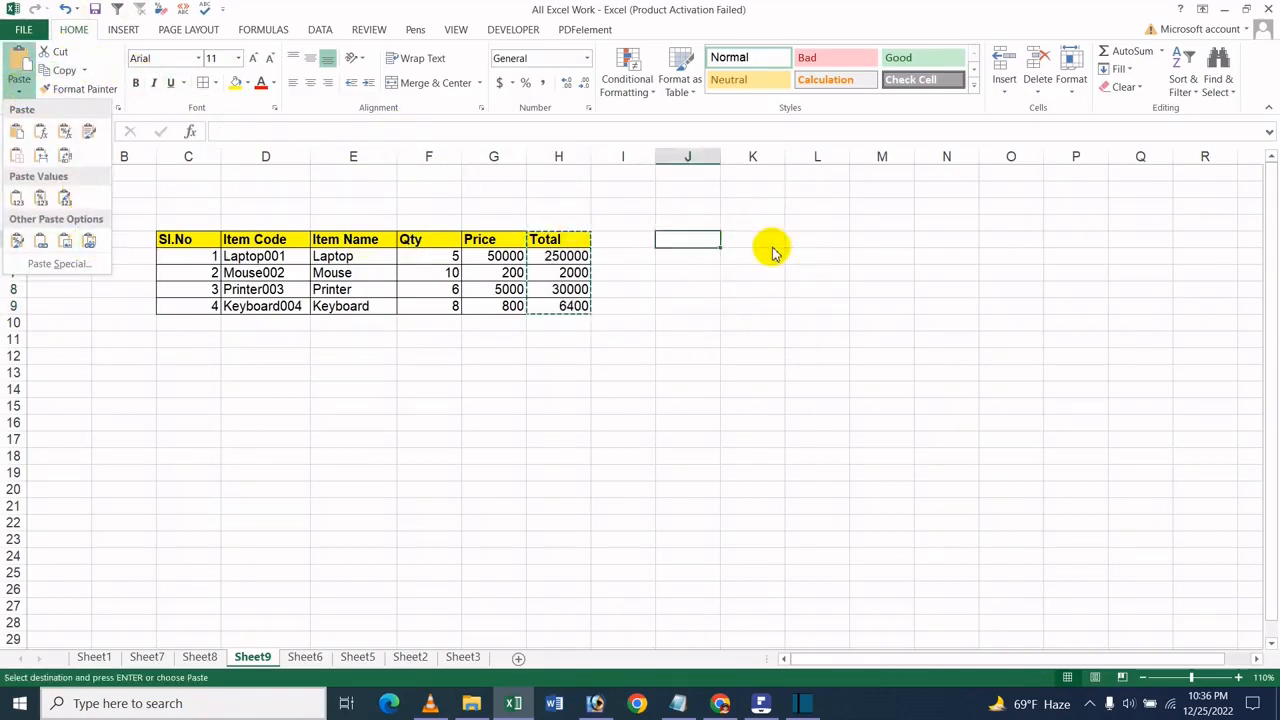
click(42, 241)
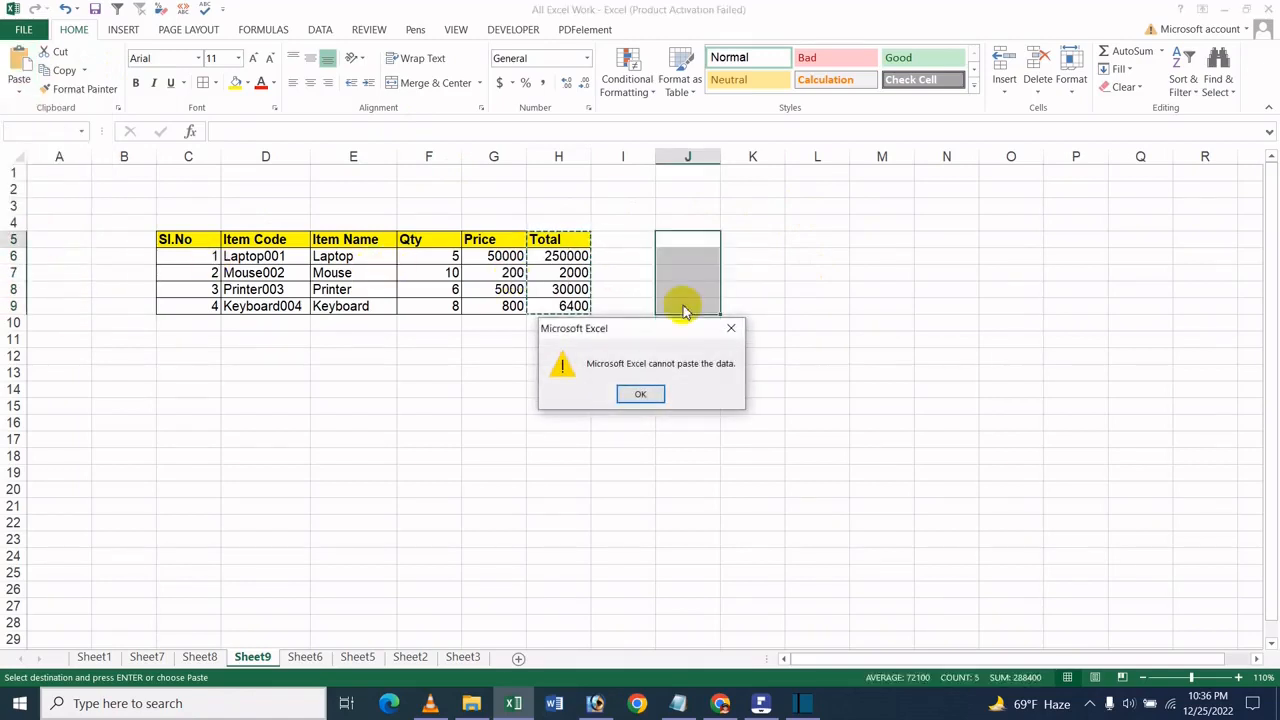
click(639, 393)
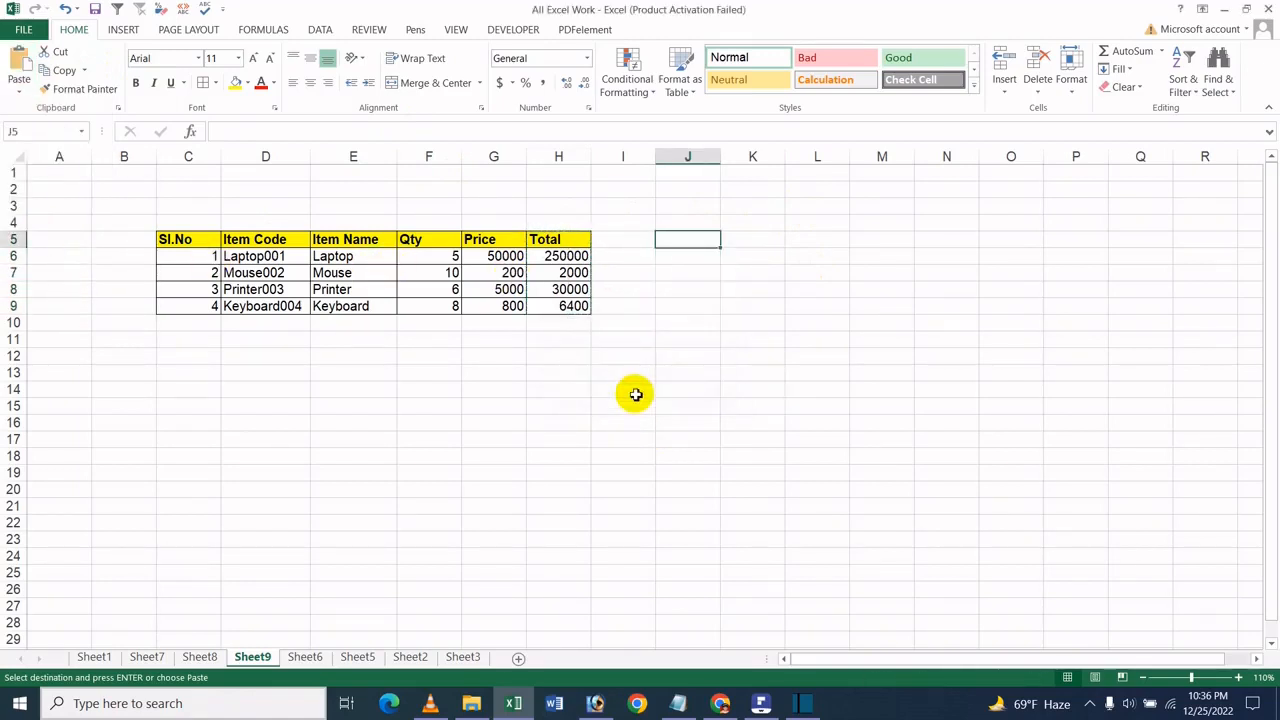
drag(563, 243, 560, 305)
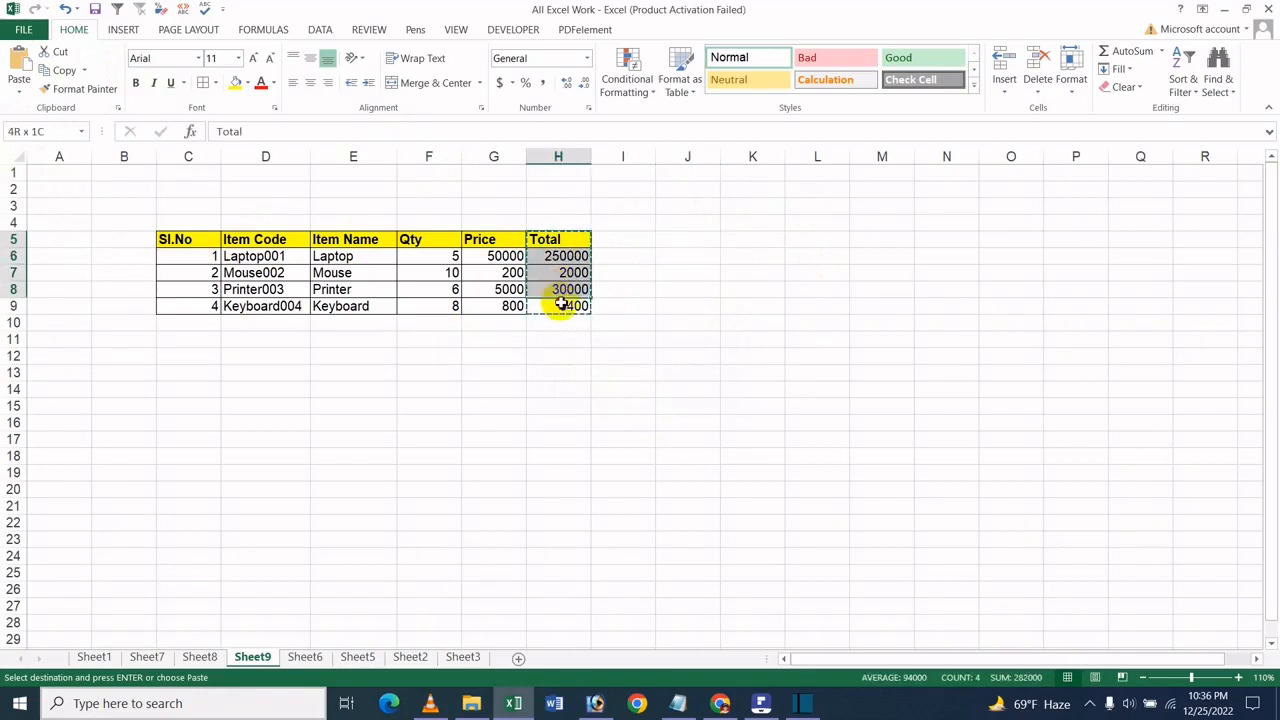
click(688, 242)
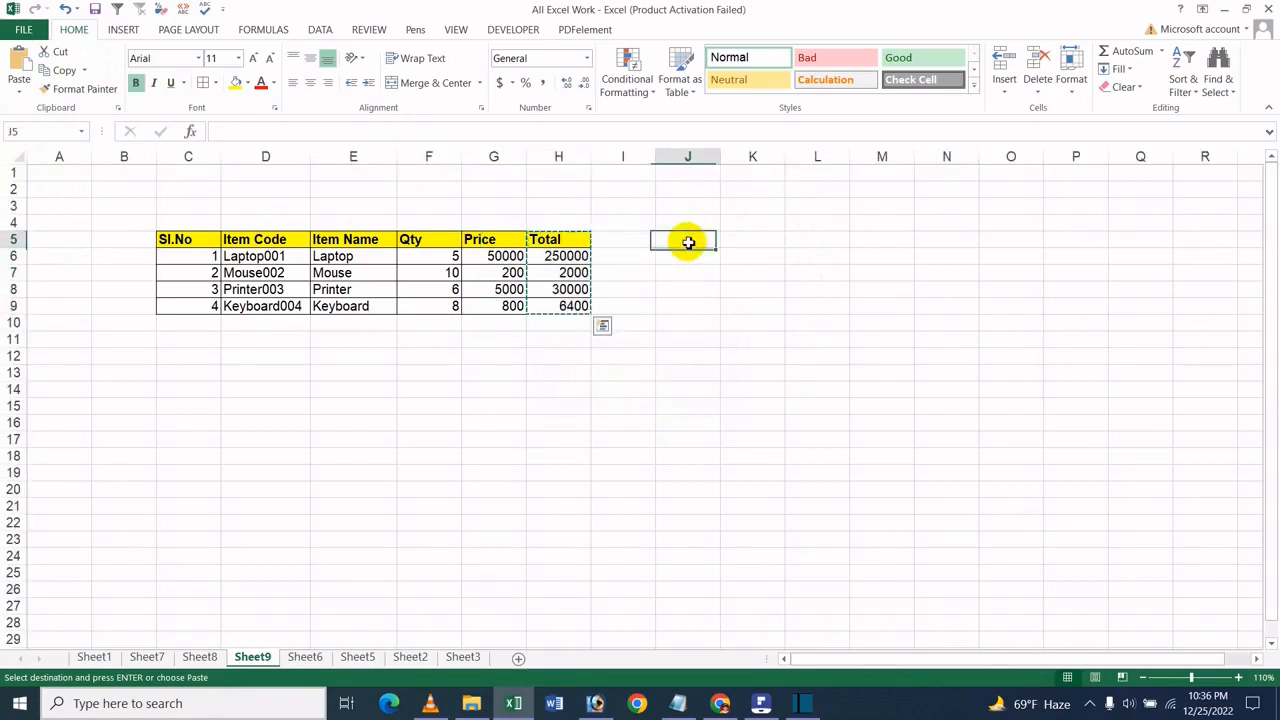
click(18, 86)
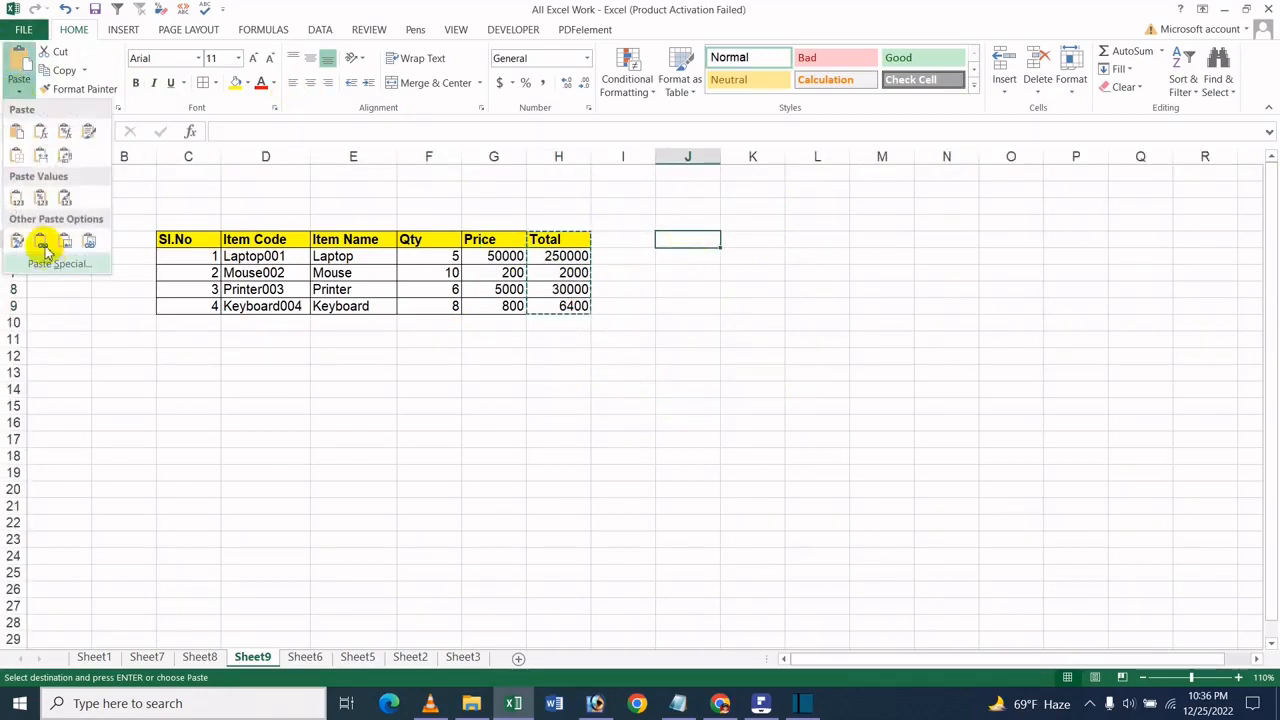
click(40, 248)
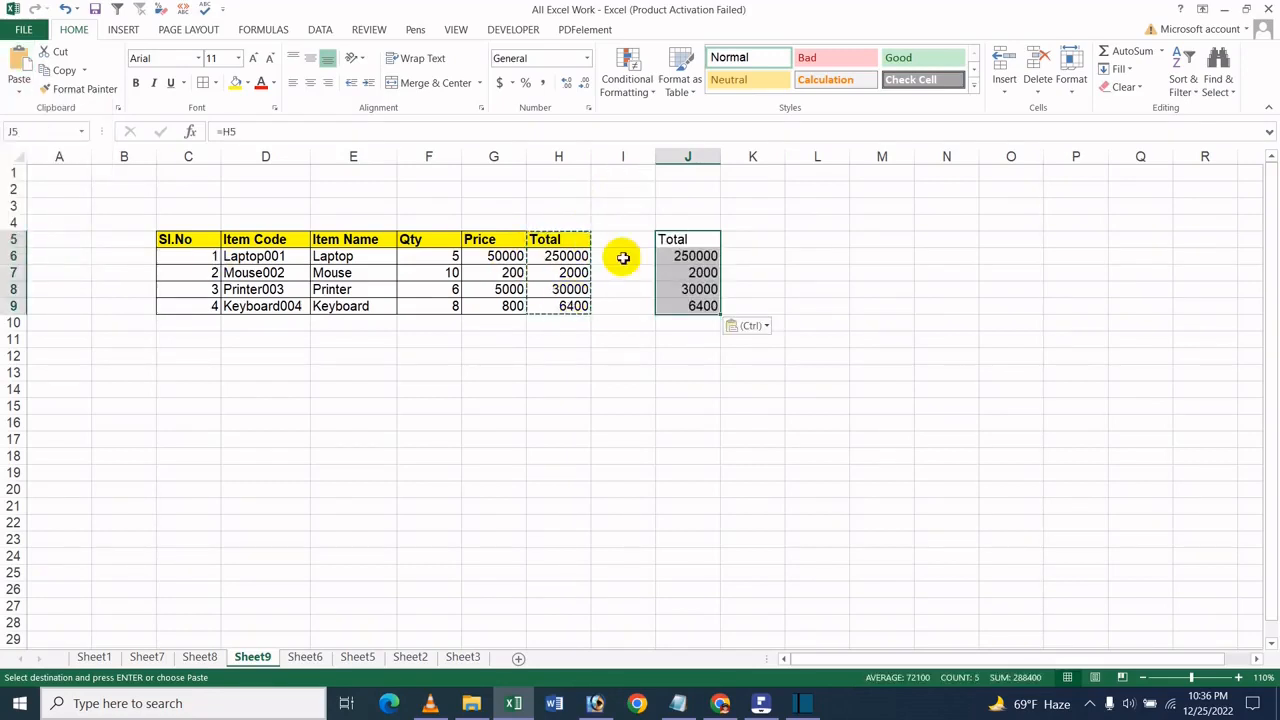
- Examine the formulas of the linked cells in column J and compare them with the source header in H5
click(740, 251)
click(704, 256)
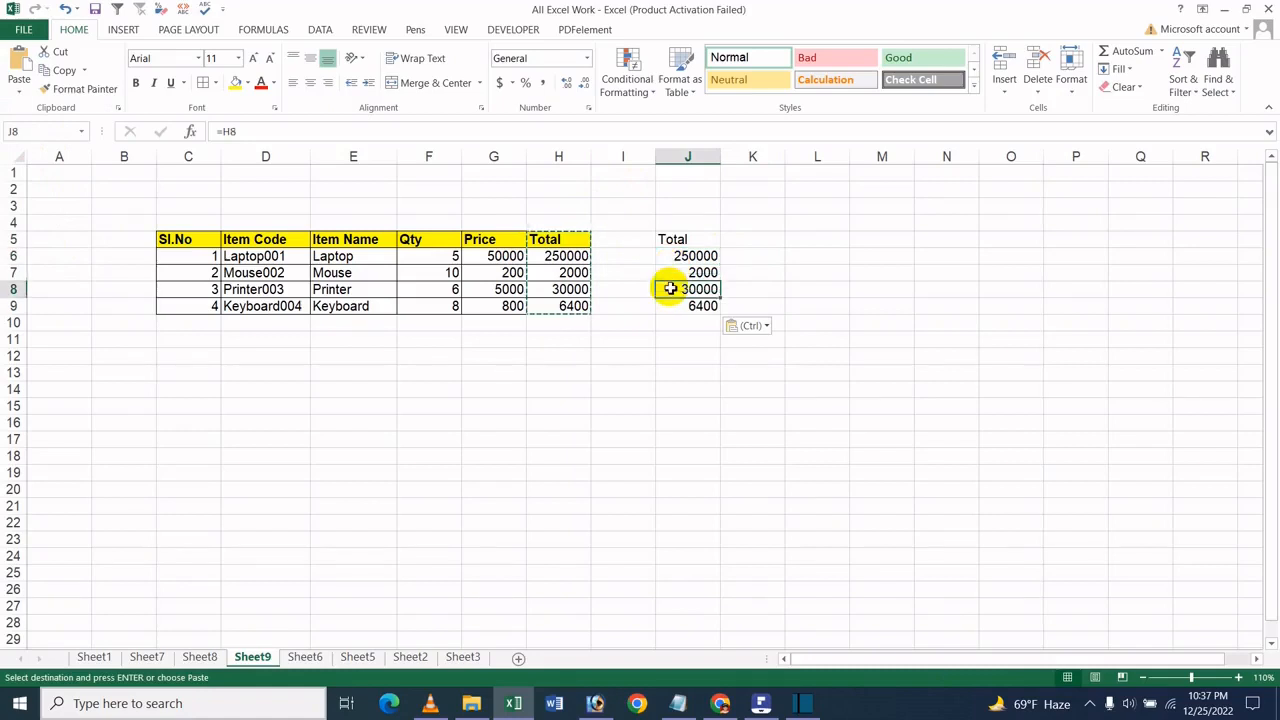
click(680, 256)
click(569, 241)
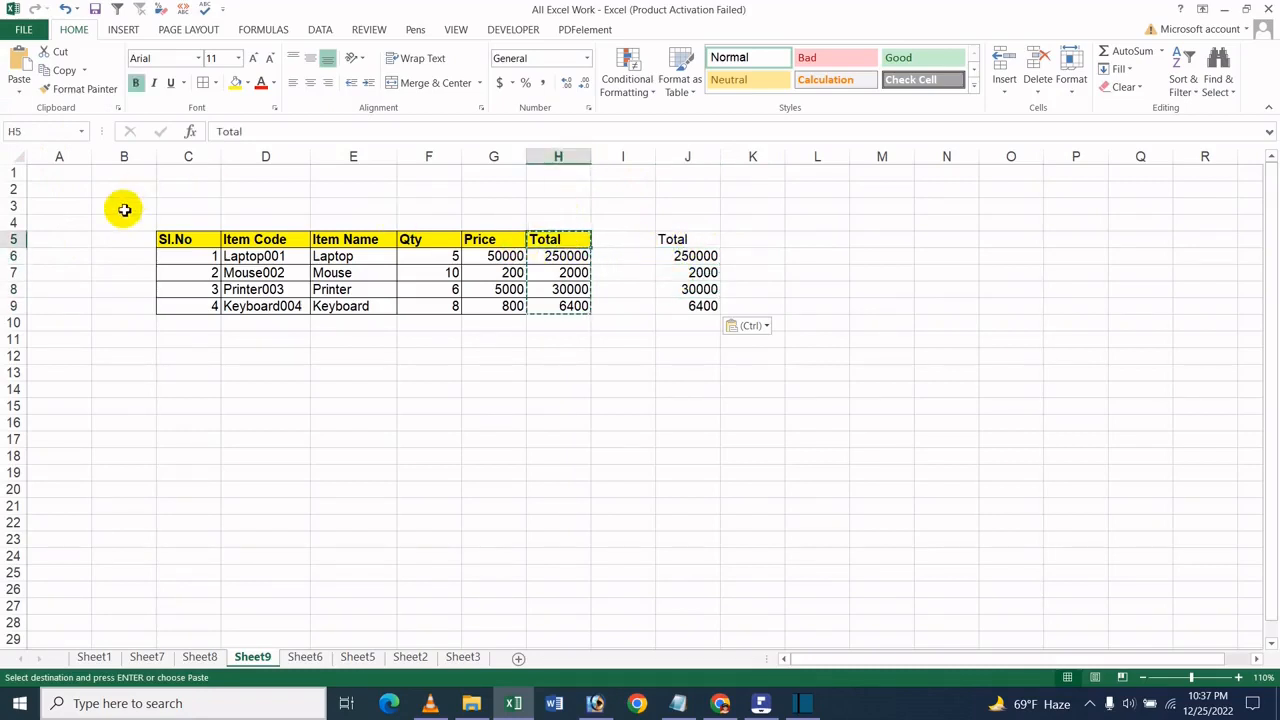
click(704, 252)
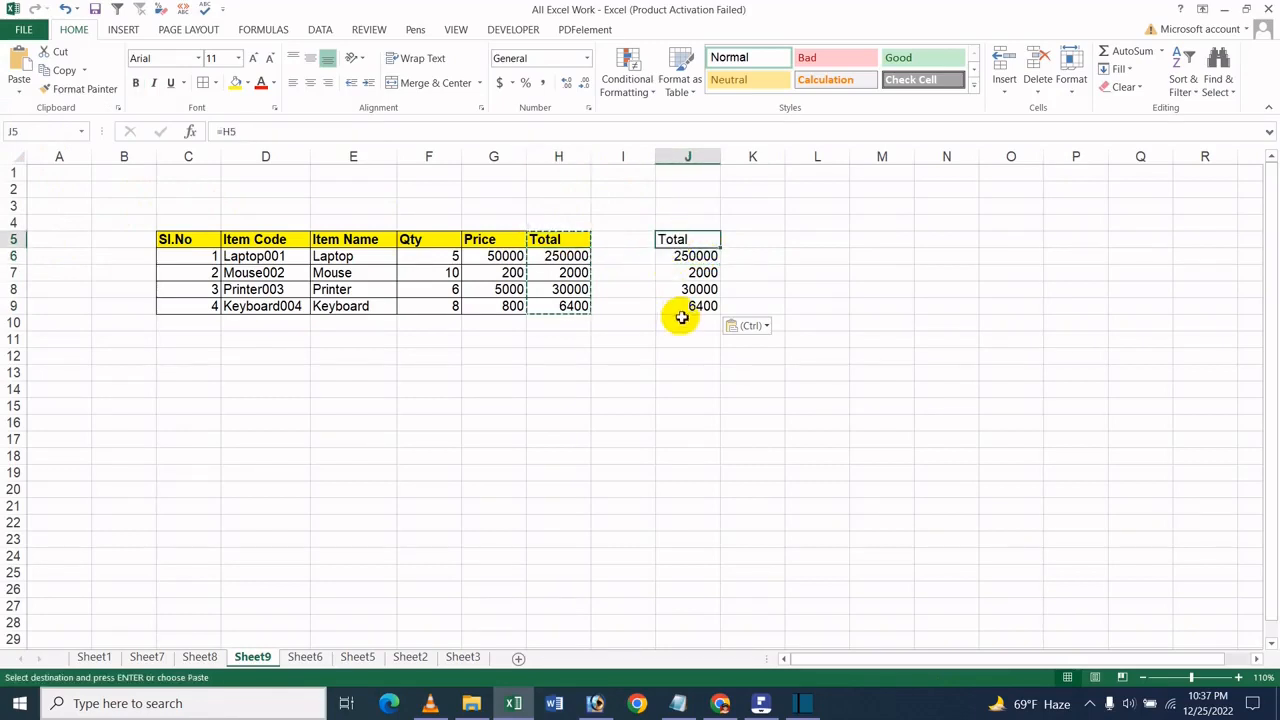
click(686, 256)
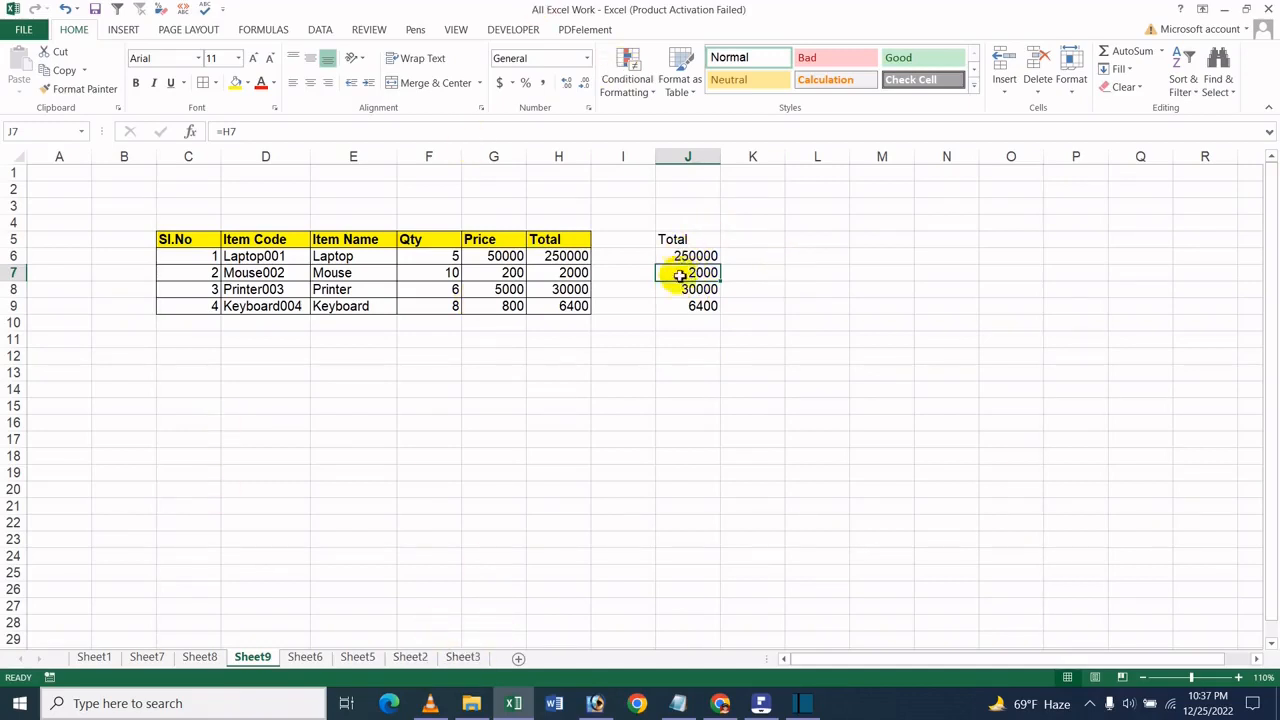
- Copy the Total column H5:H9 and paste it with an ordinary paste at H6 of a new sheet
drag(584, 234, 550, 263)
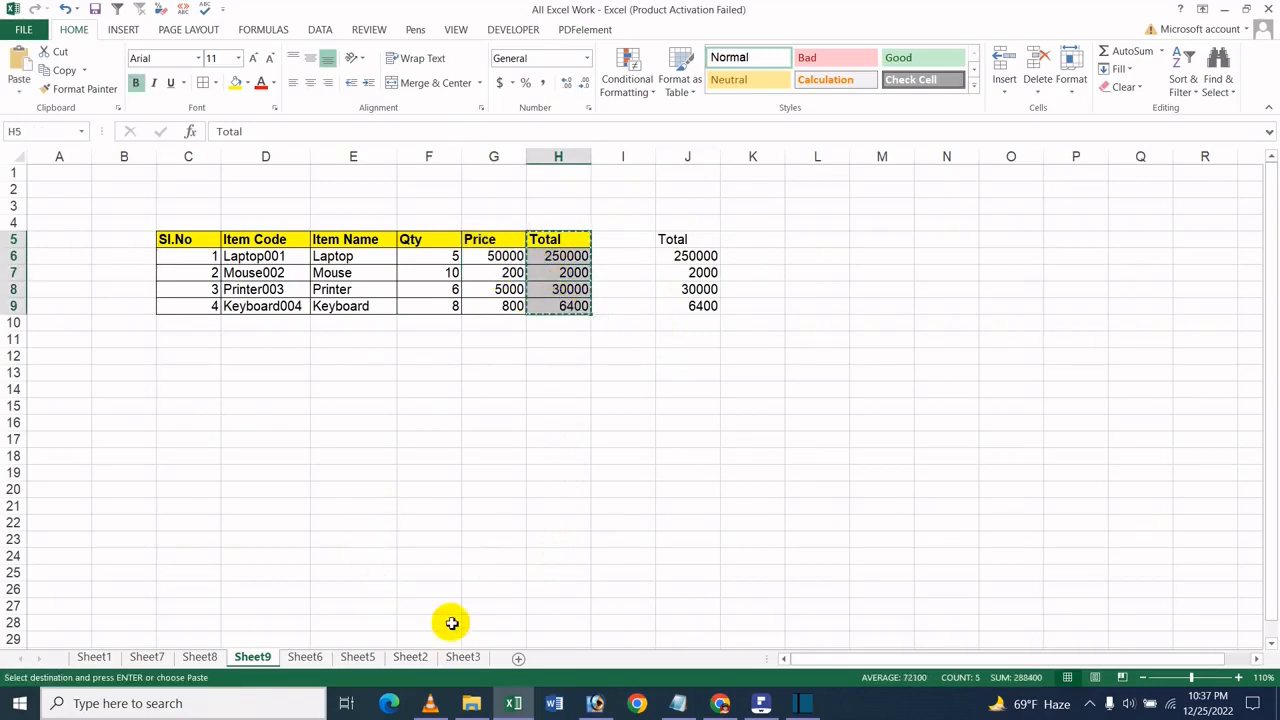
click(582, 456)
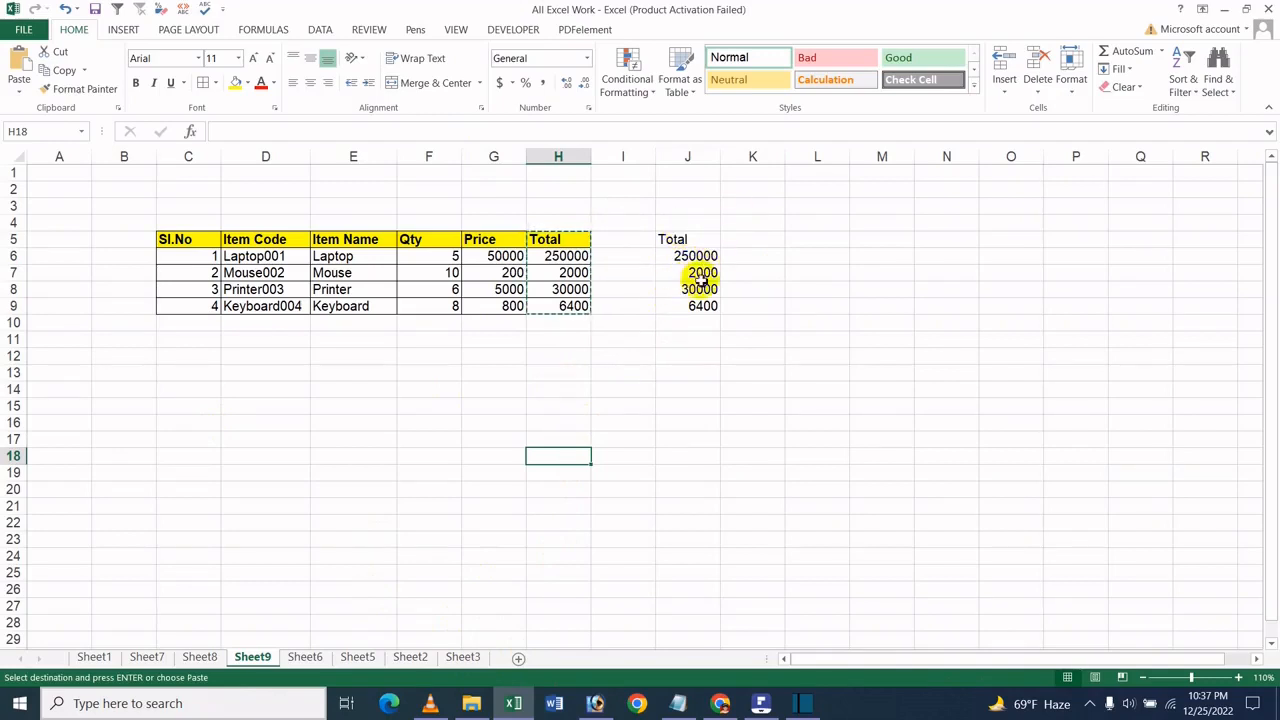
click(515, 660)
click(444, 252)
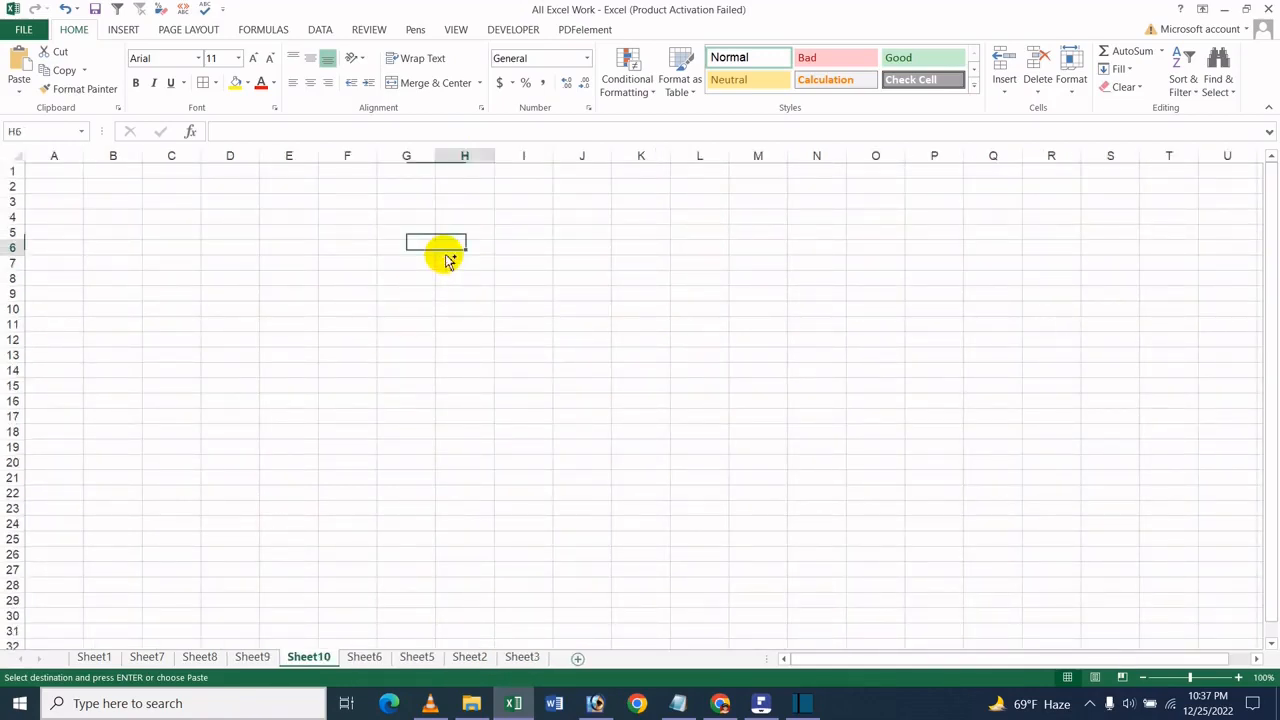
text(Total 0 0 0 0)
click(579, 273)
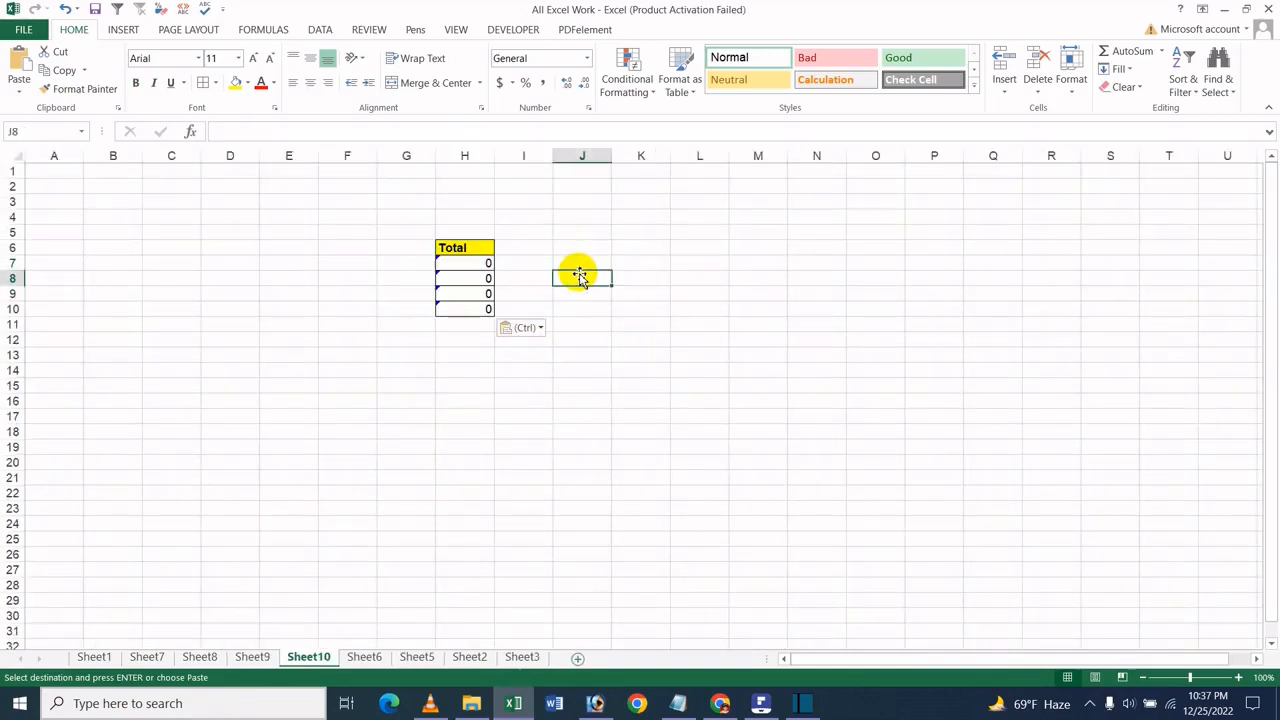
click(476, 277)
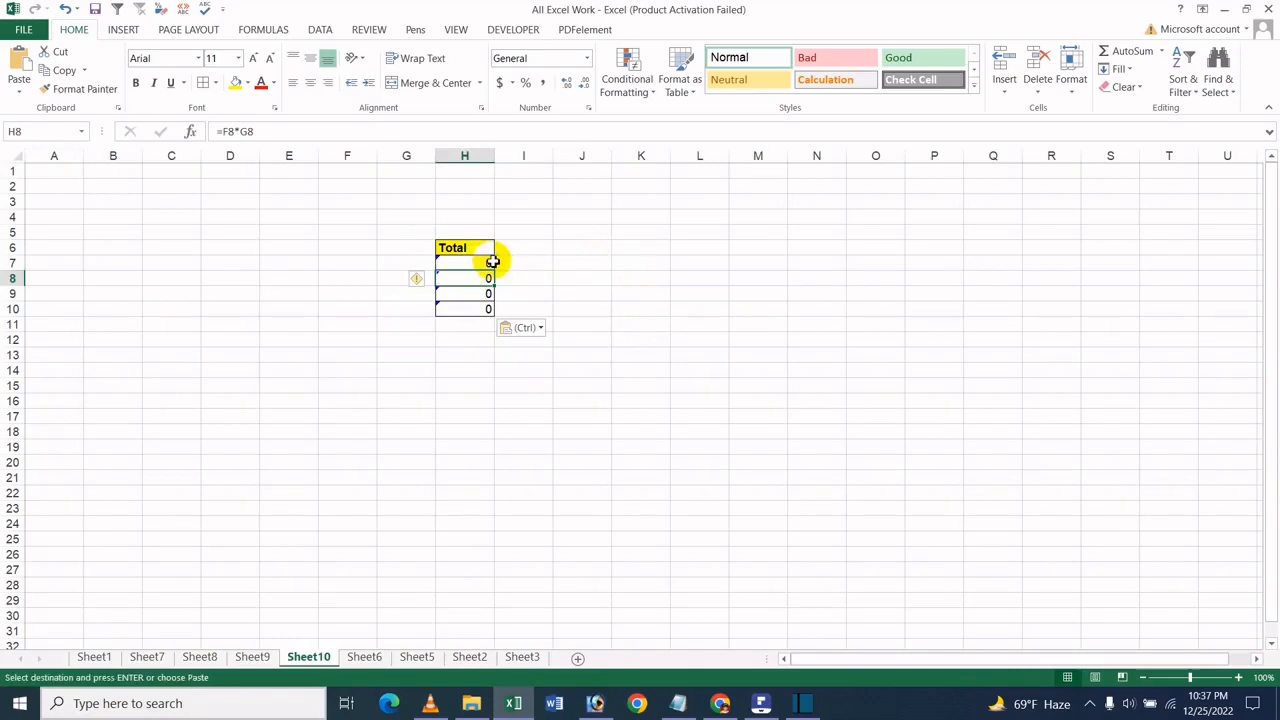
- Undo the ordinary paste on Sheet10 and copy the linked Total column J5:J9 on Sheet9
key(ctrl+z)
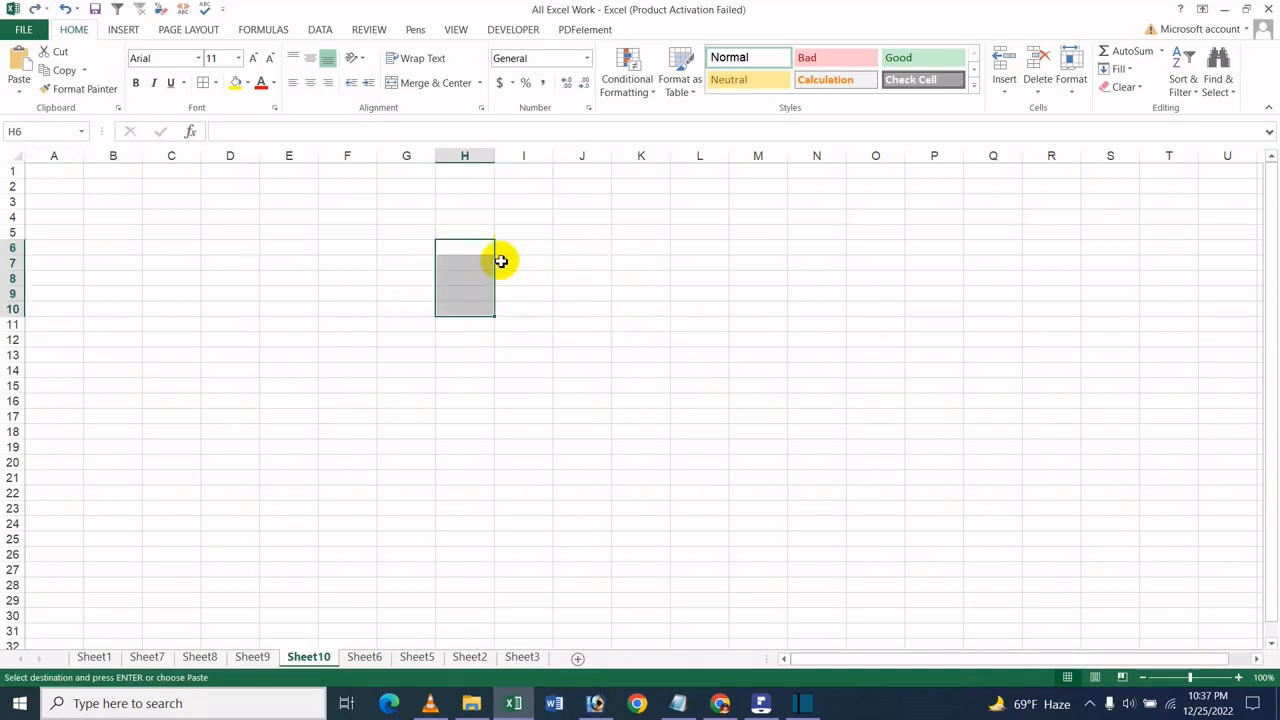
click(252, 657)
drag(674, 243, 680, 308)
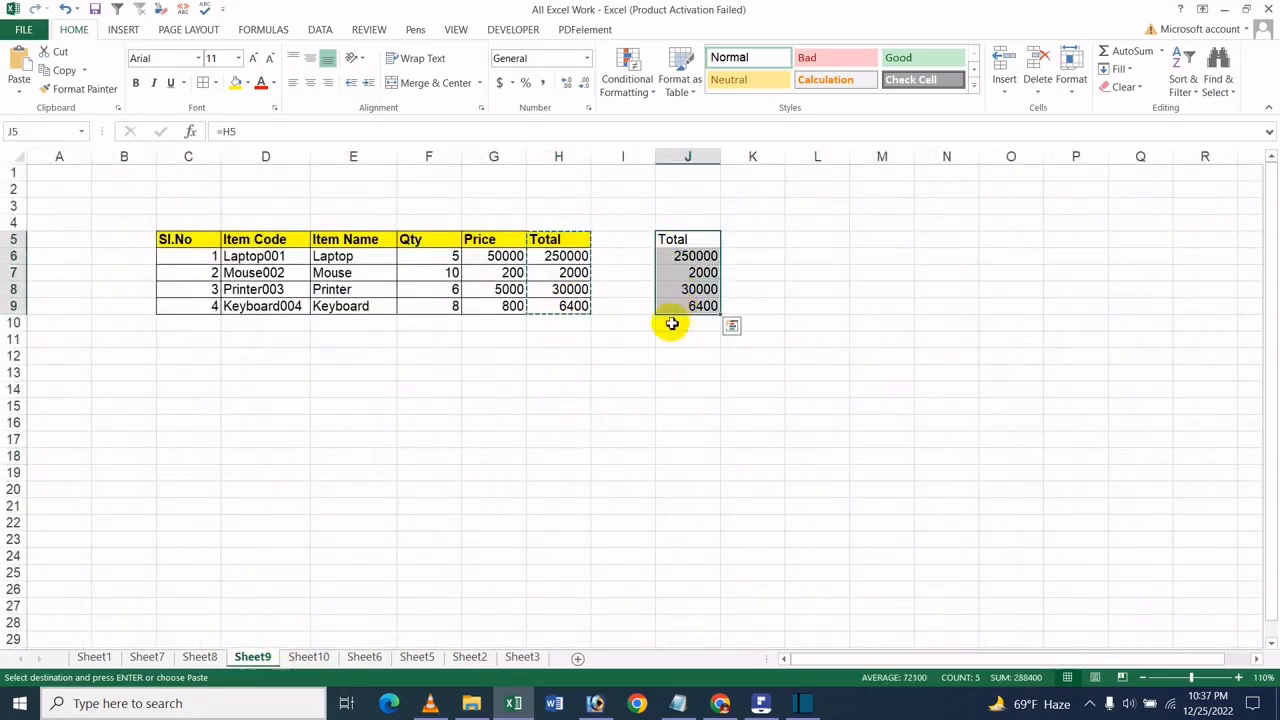
click(637, 356)
- Paste the copied Total column as a link at I6 on Sheet10 and check the linked formulas
click(312, 657)
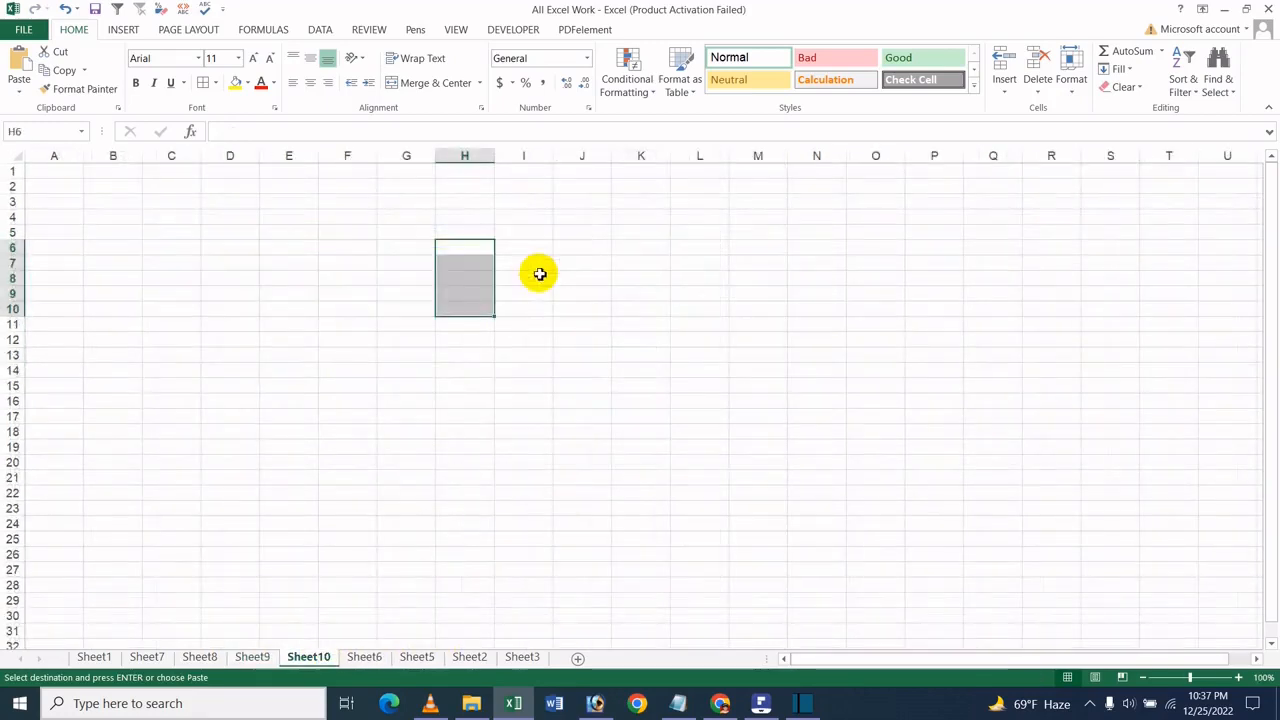
click(522, 253)
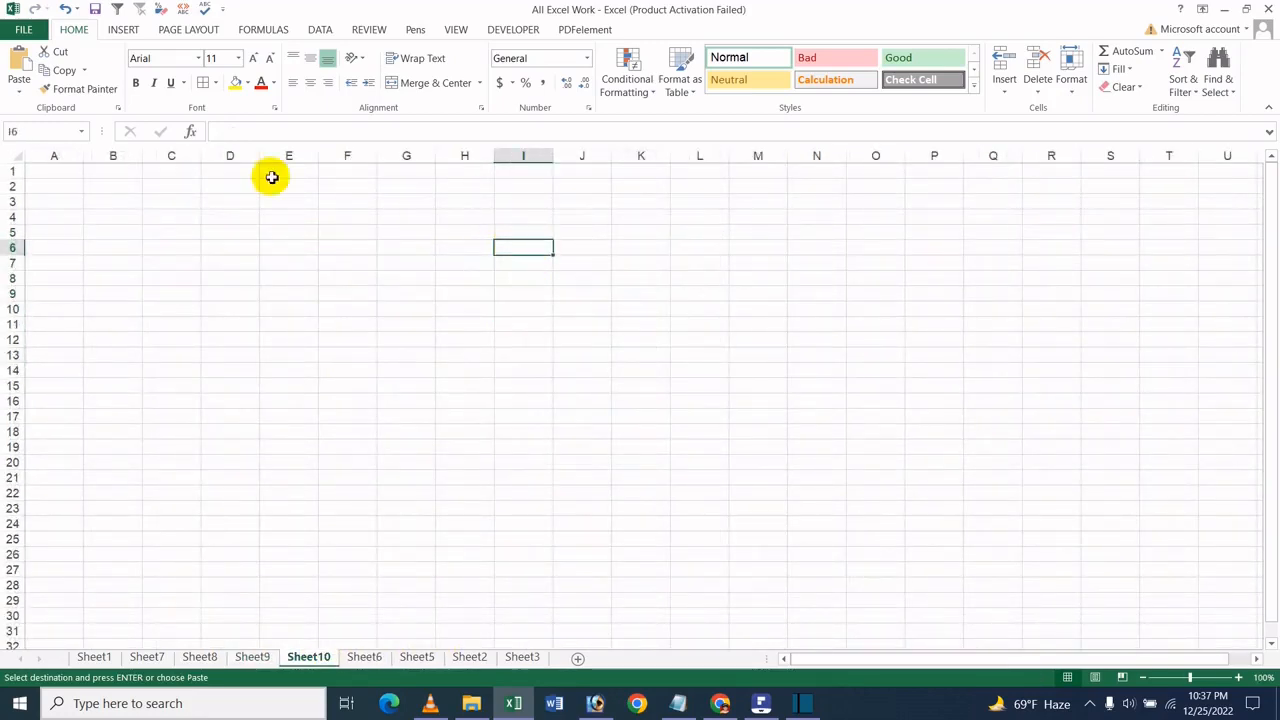
click(24, 88)
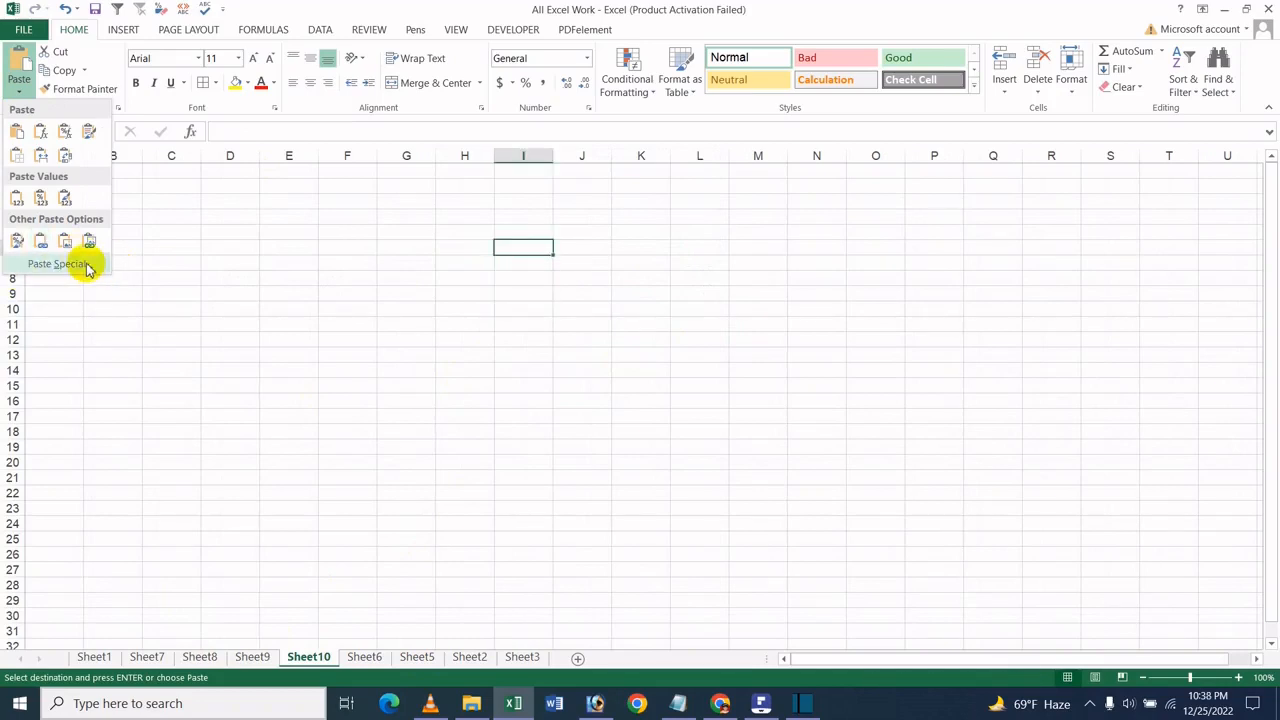
click(71, 266)
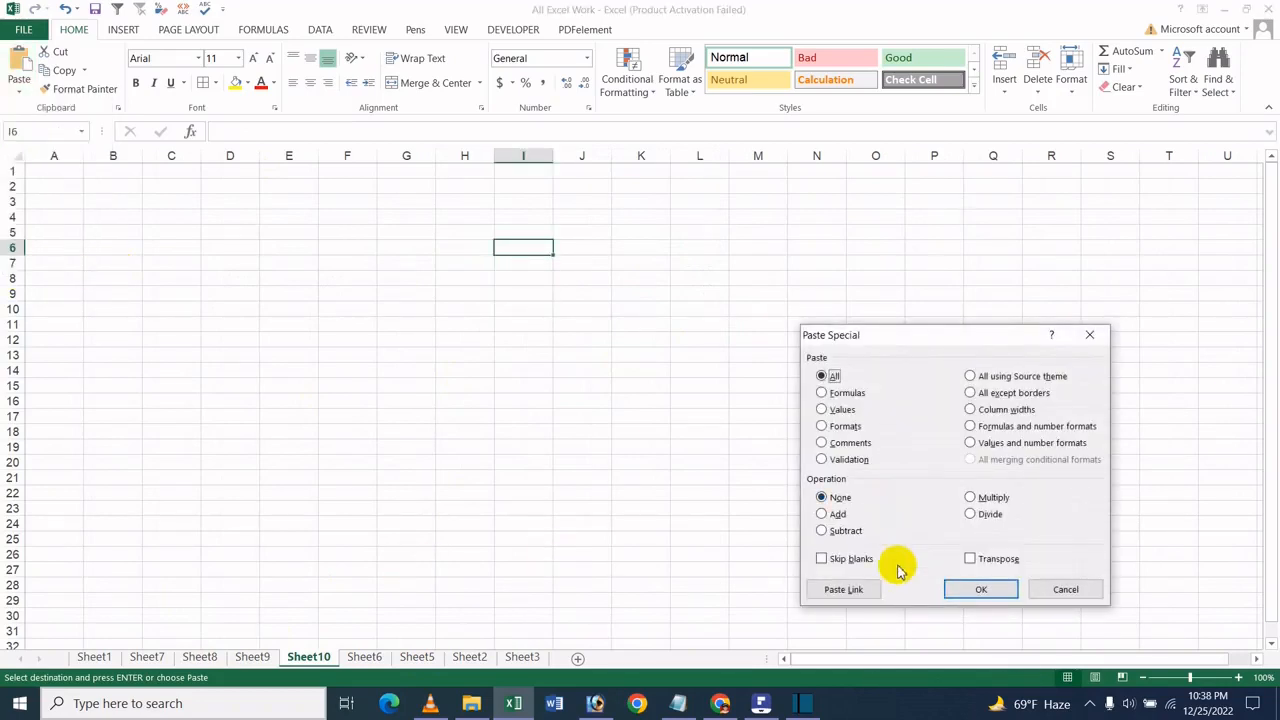
click(868, 588)
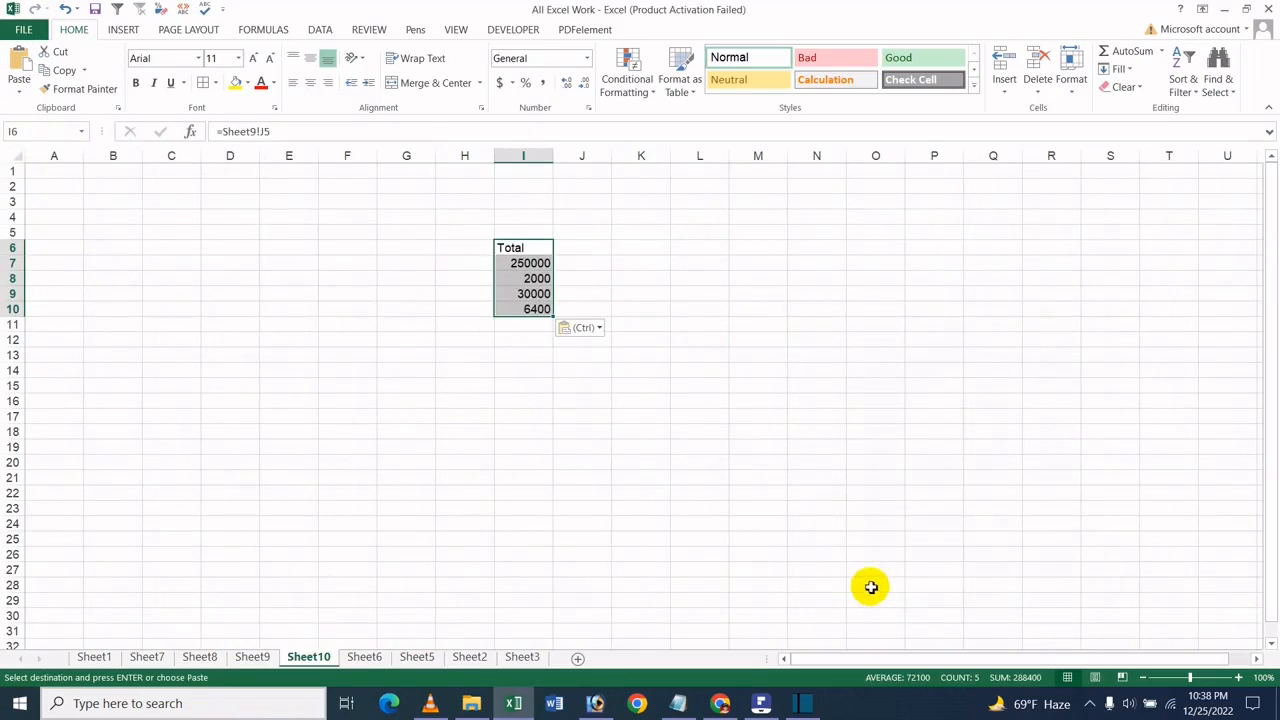
click(527, 296)
click(527, 264)
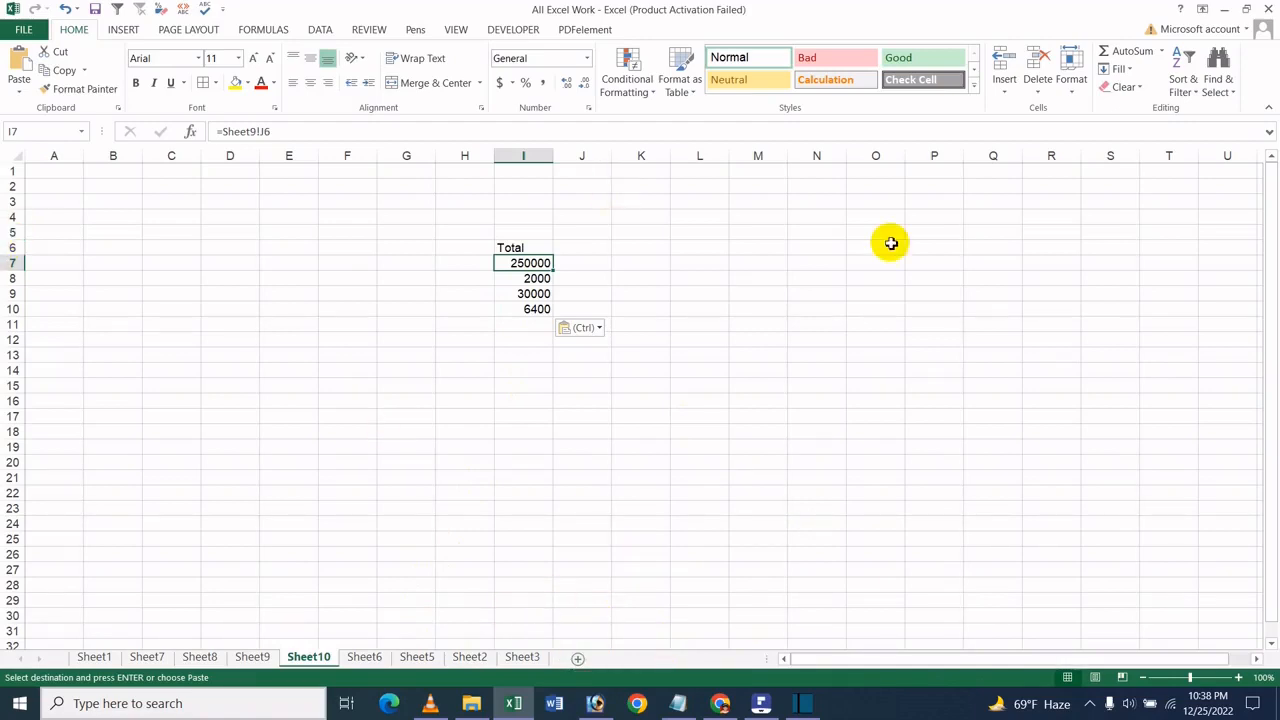
key(ctrl+n)
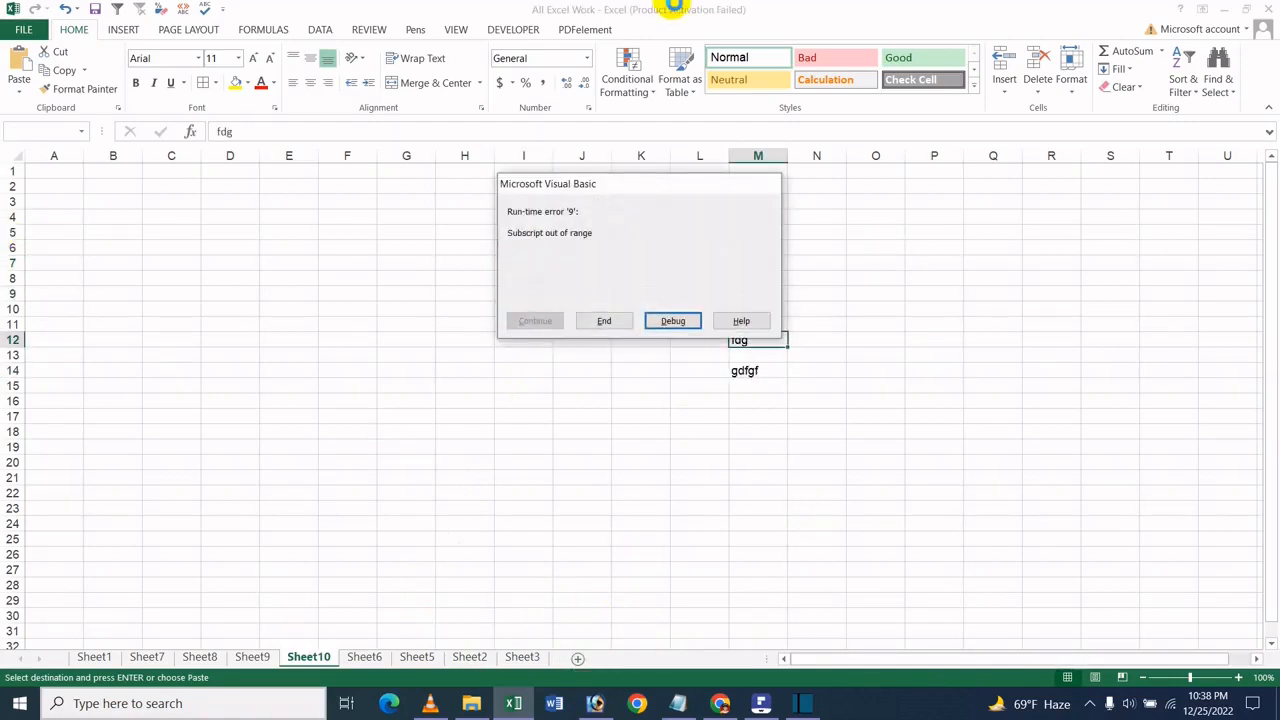
click(612, 320)
drag(757, 248, 743, 451)
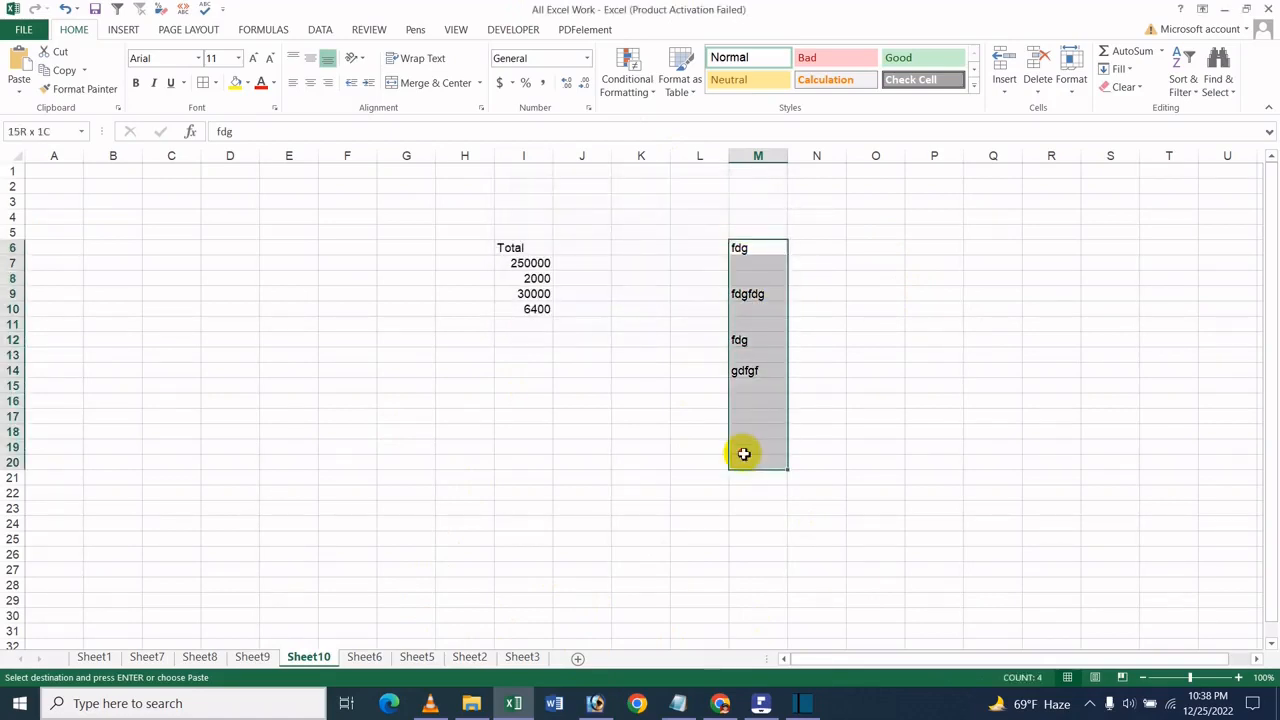
key(Delete)
click(759, 341)
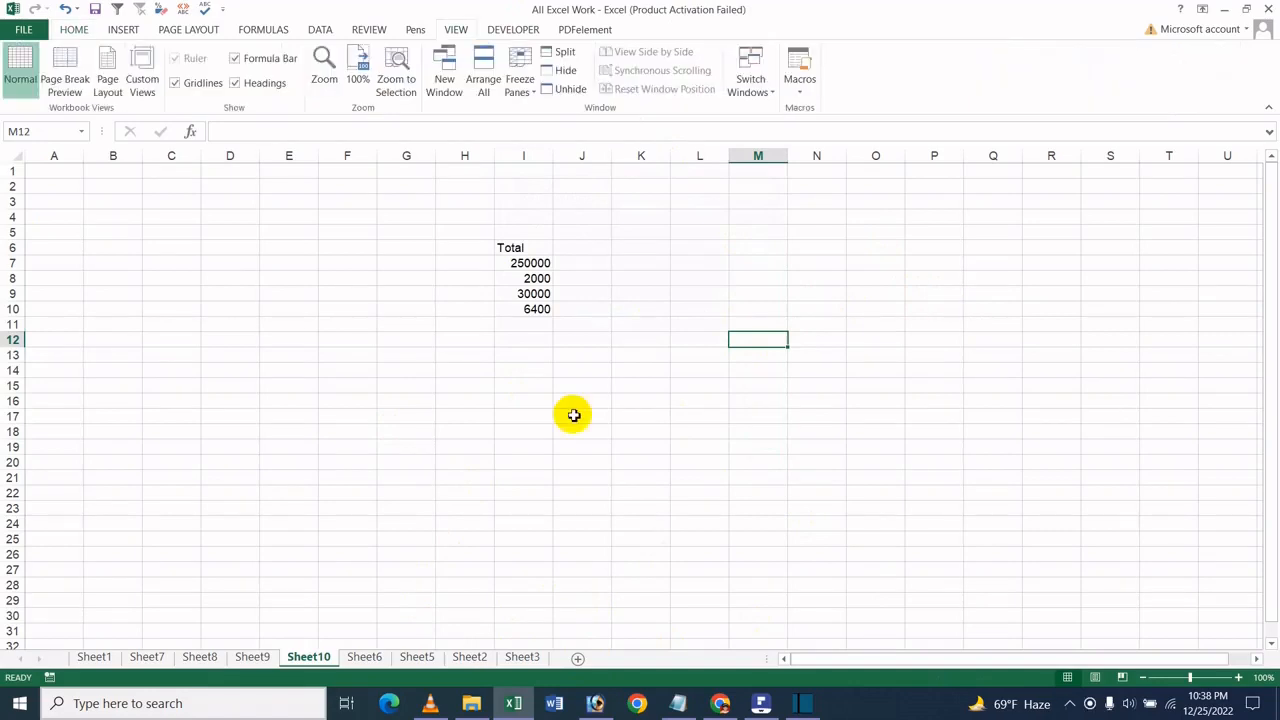
key(ctrl+m)
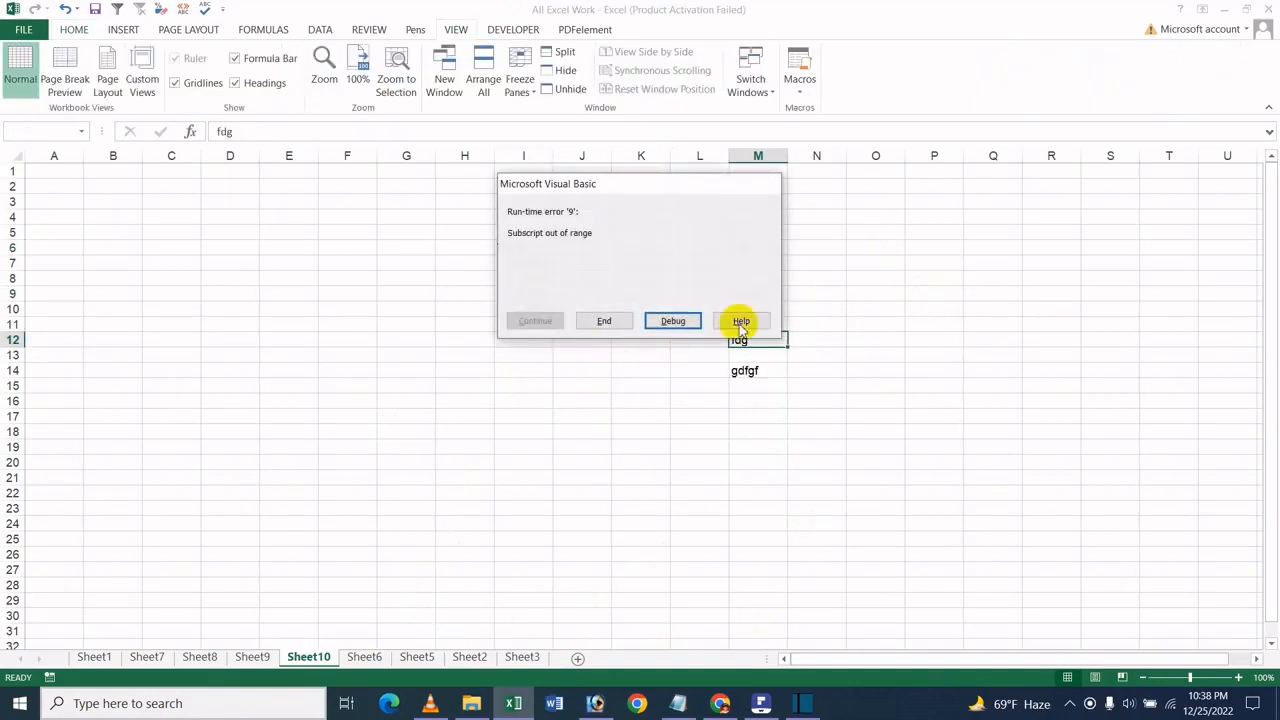
click(604, 320)
drag(739, 262, 752, 365)
drag(757, 237, 757, 447)
key(Delete)
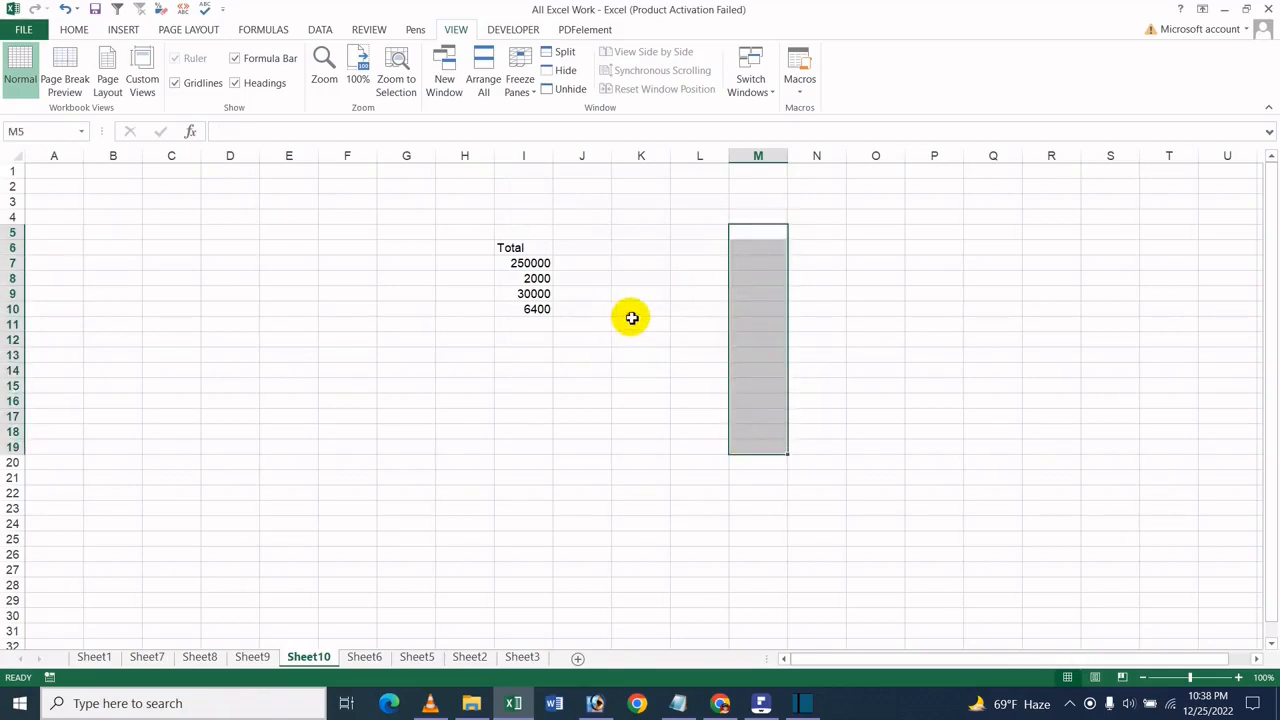
- Create a new blank workbook and select cell F5 in it as the paste destination
click(632, 318)
click(18, 30)
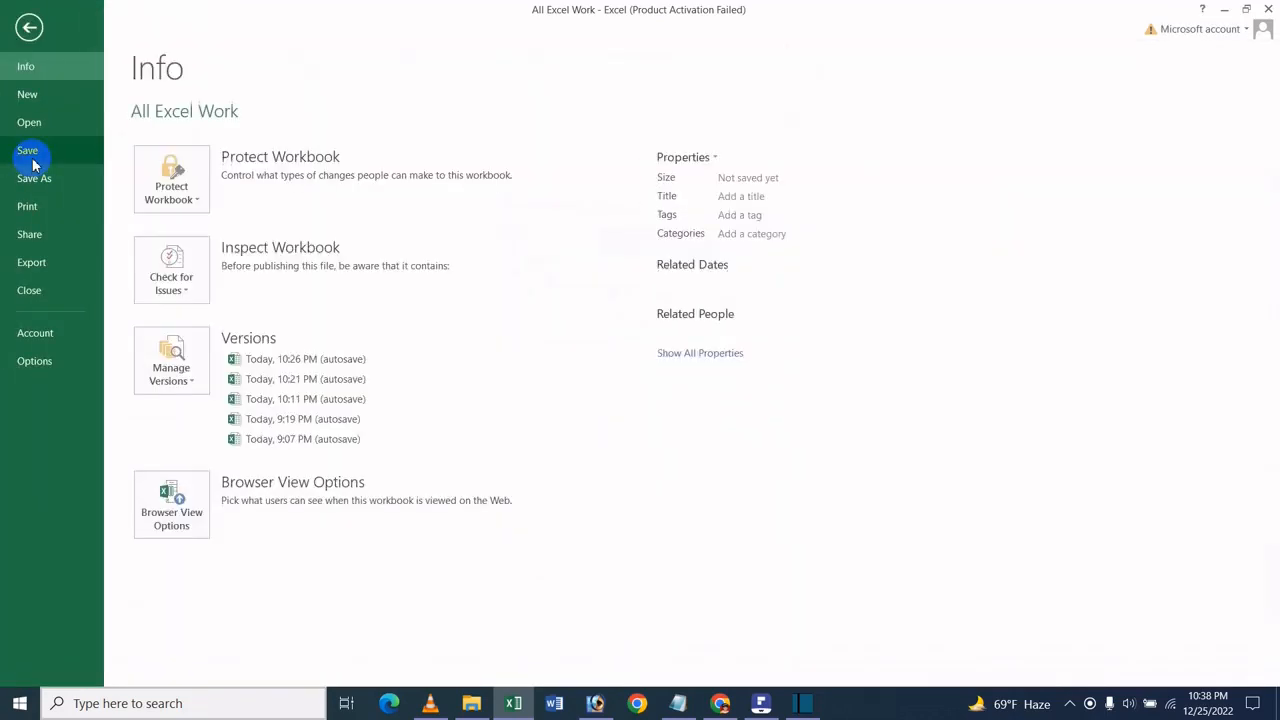
click(62, 94)
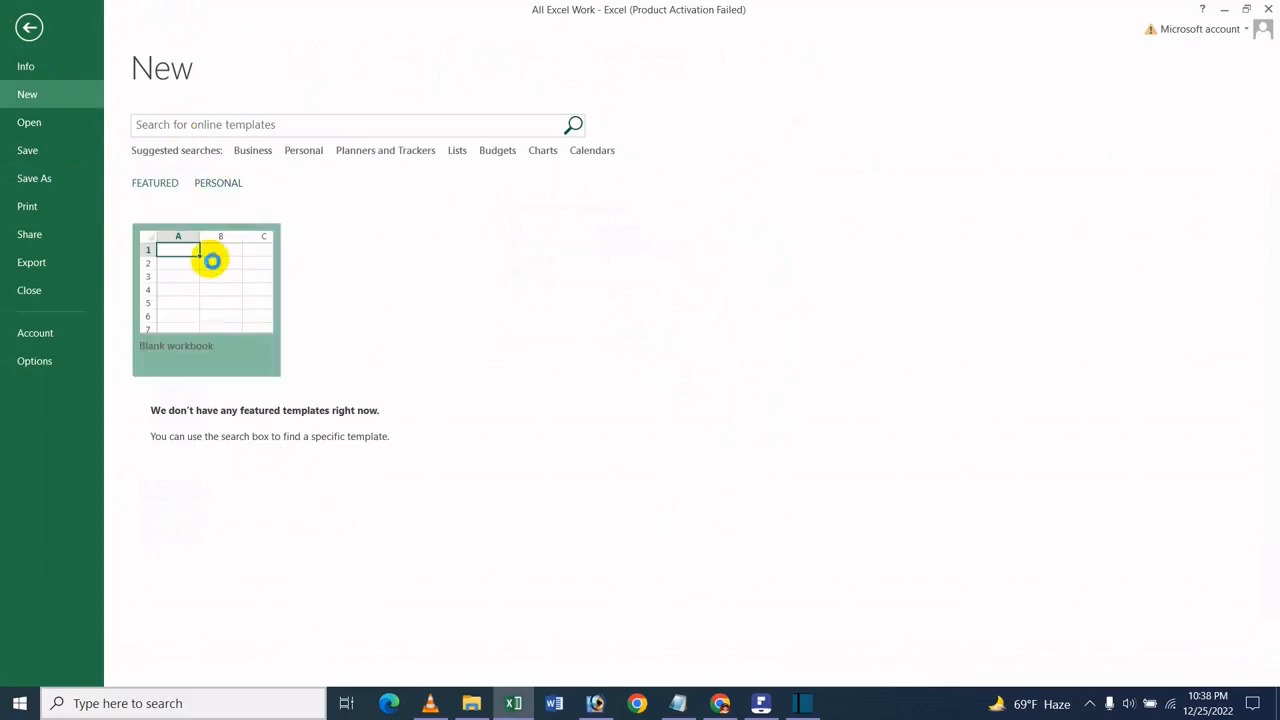
click(209, 260)
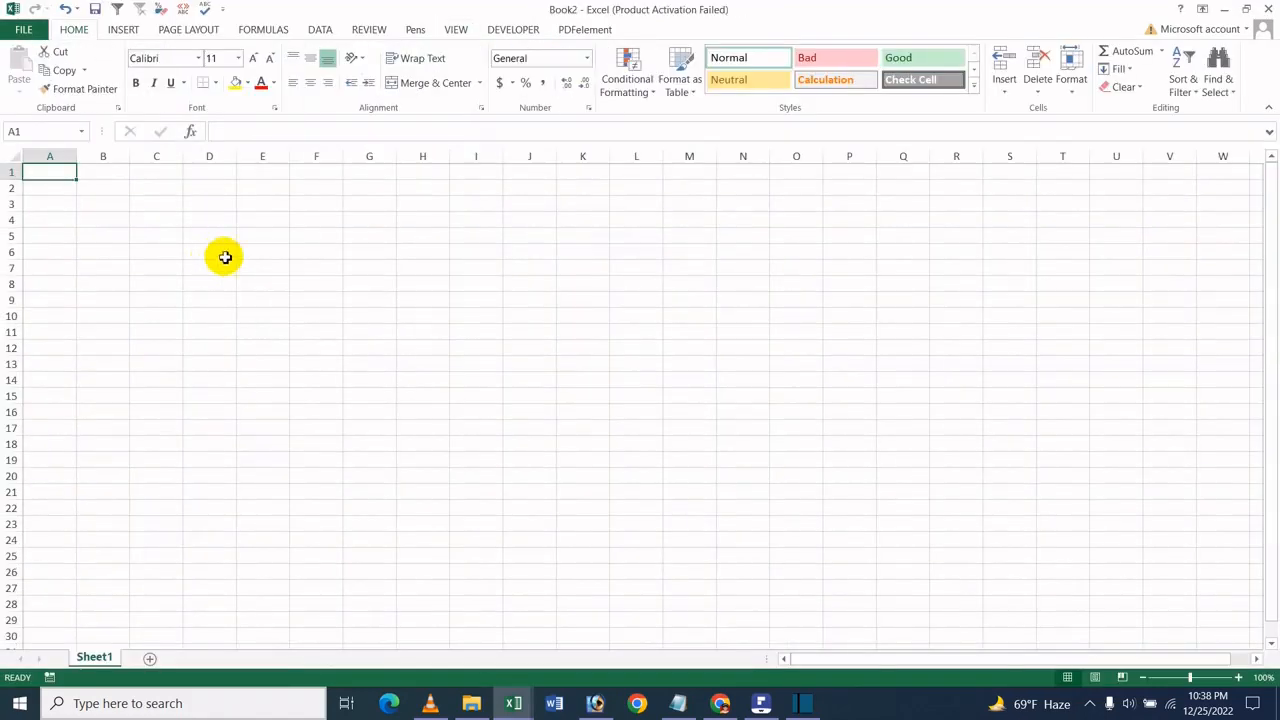
click(370, 239)
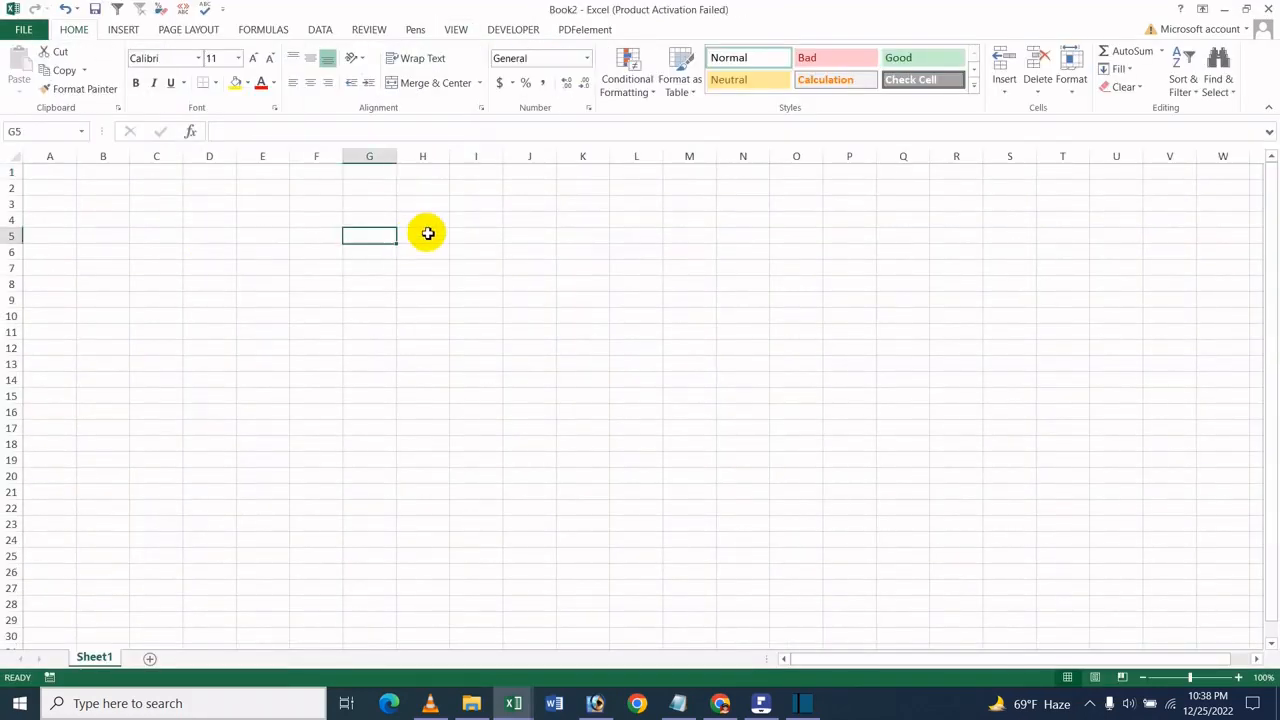
click(311, 240)
- Copy the linked Total cells I6:I10 from Sheet10 of the All Excel Work workbook
mouse_move(527, 708)
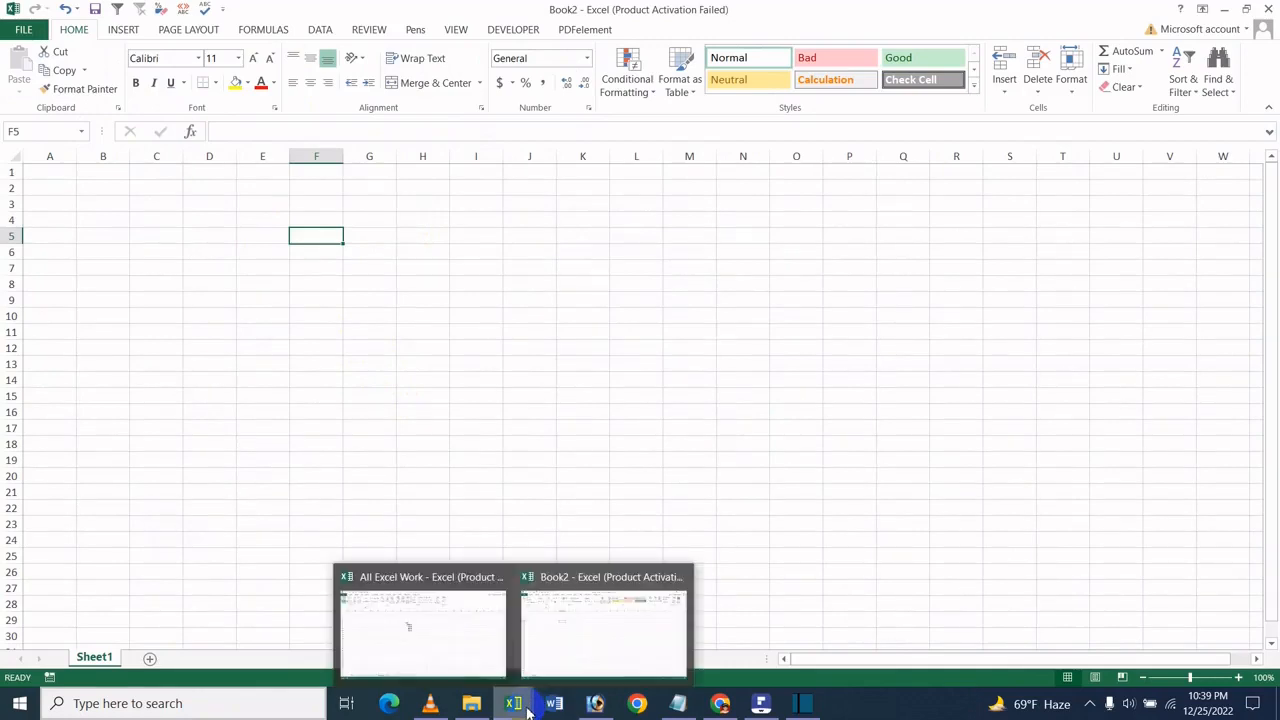
click(437, 629)
drag(508, 248, 549, 309)
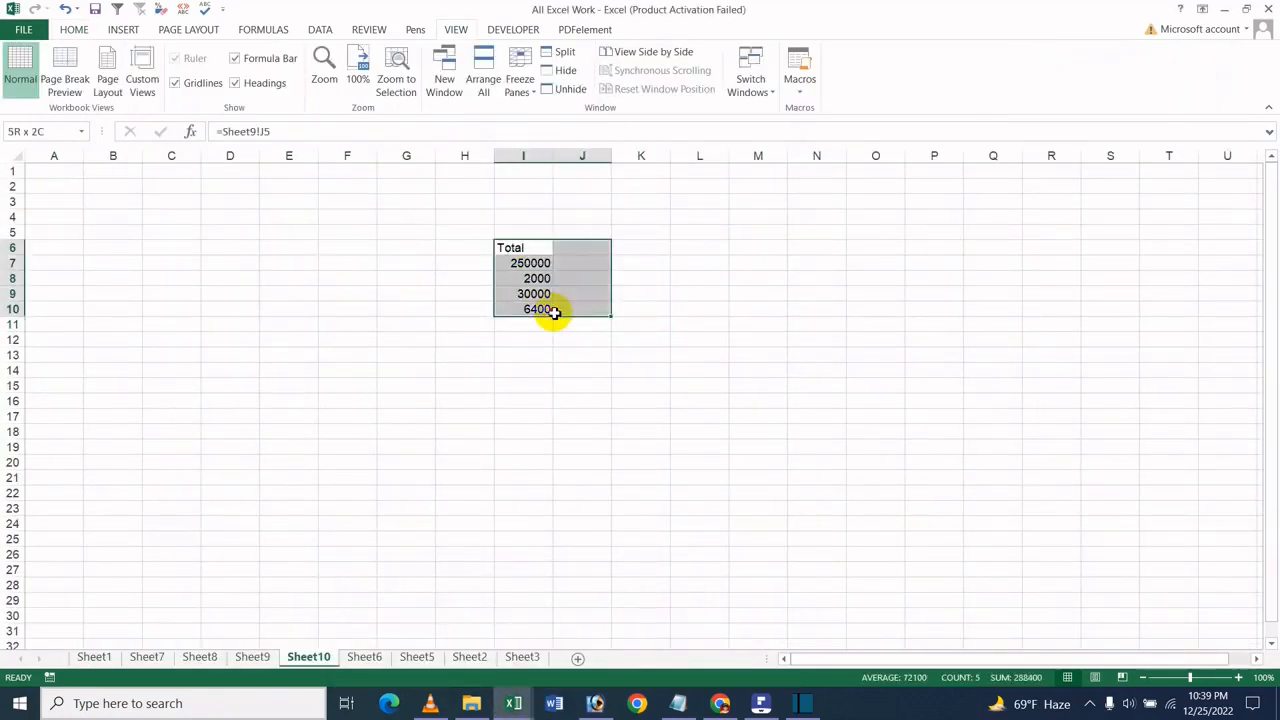
key(ctrl+c)
click(811, 358)
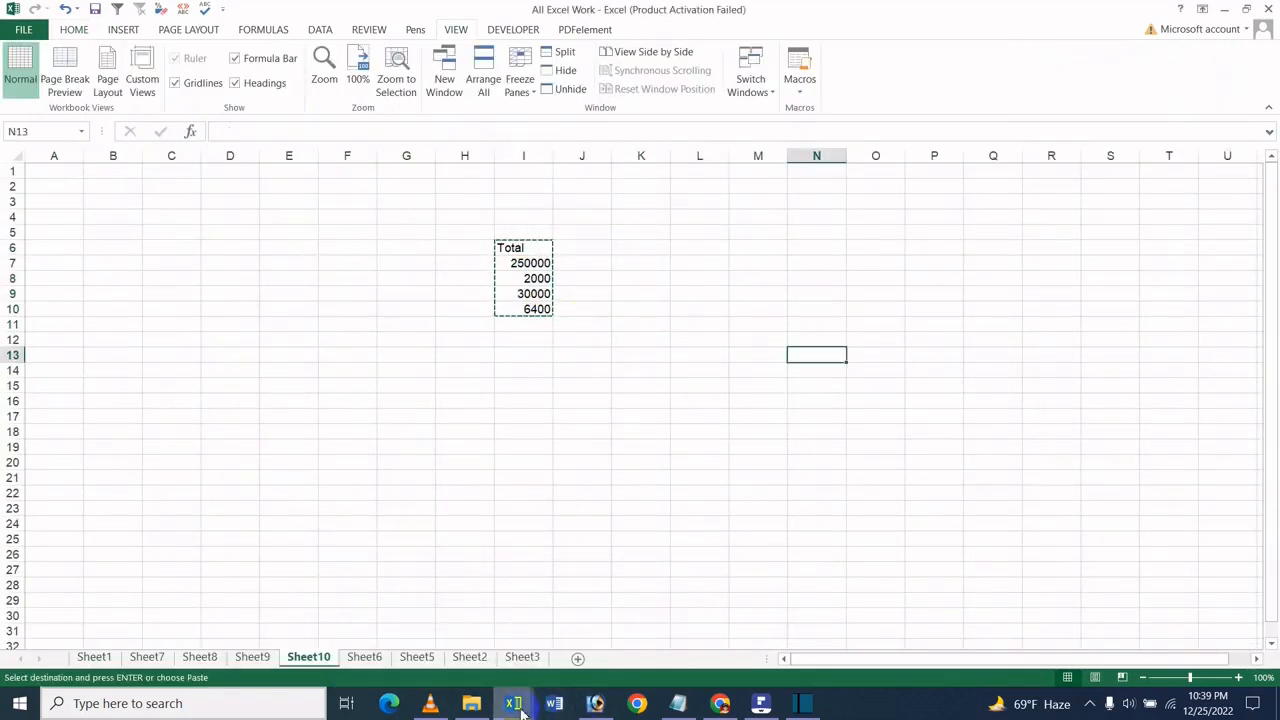
- Paste the copied Total cells as a link at F5 in the Book2 workbook and check the formula in F7
mouse_move(514, 703)
click(563, 660)
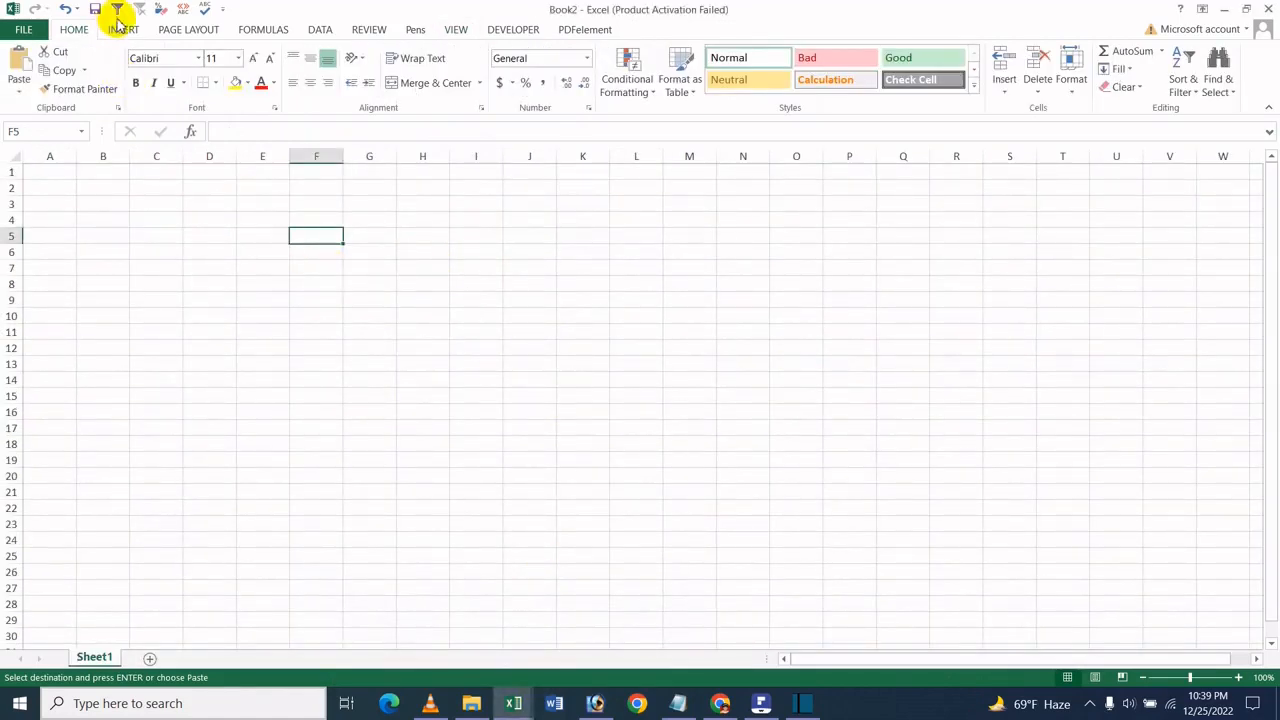
click(17, 96)
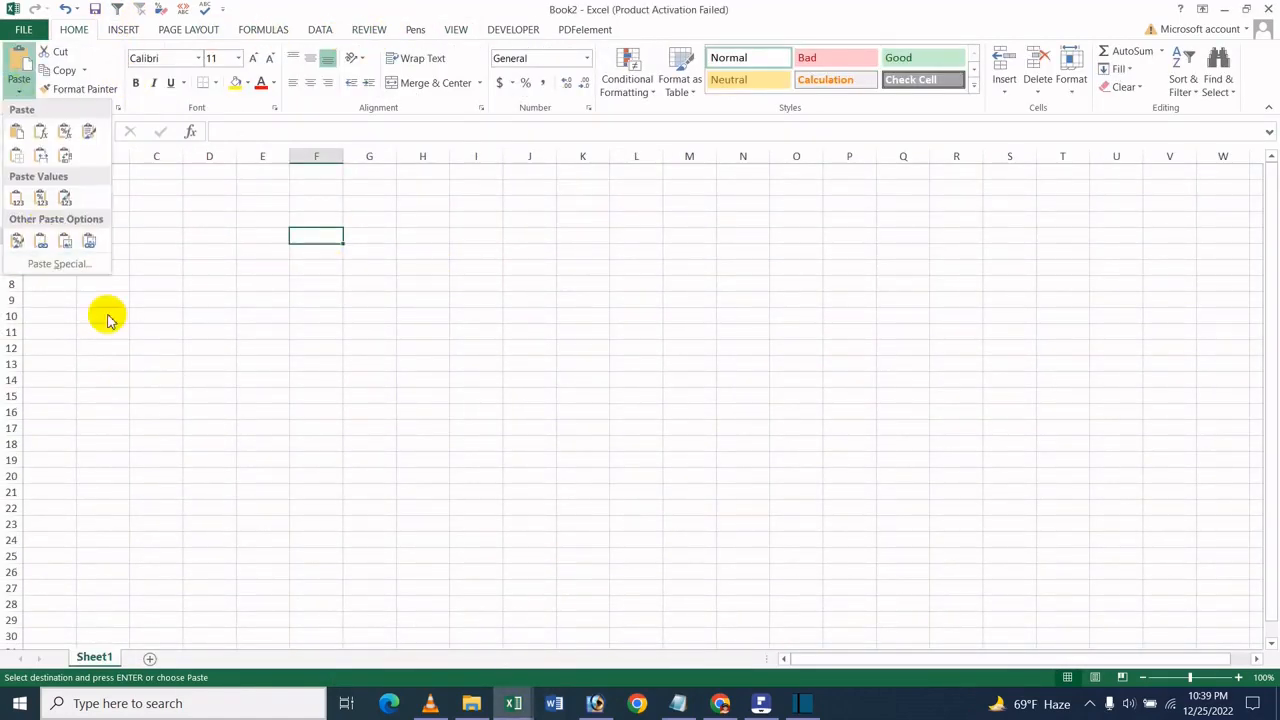
click(54, 263)
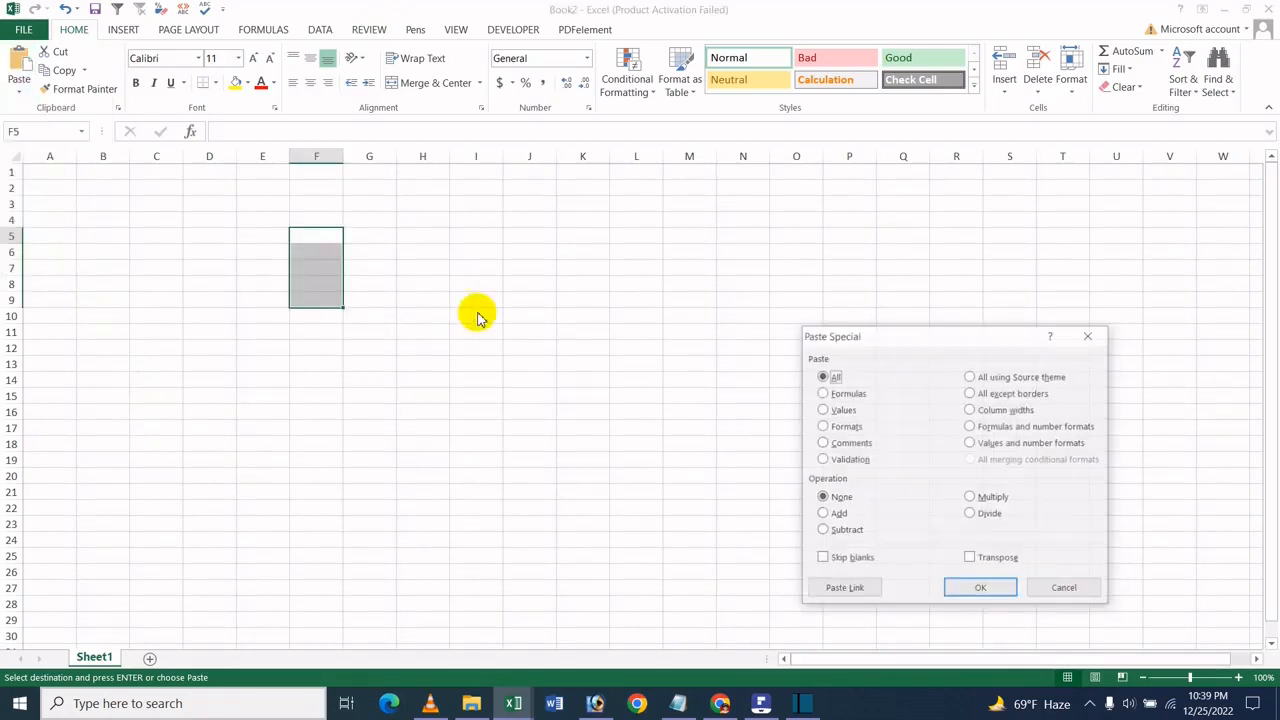
click(840, 589)
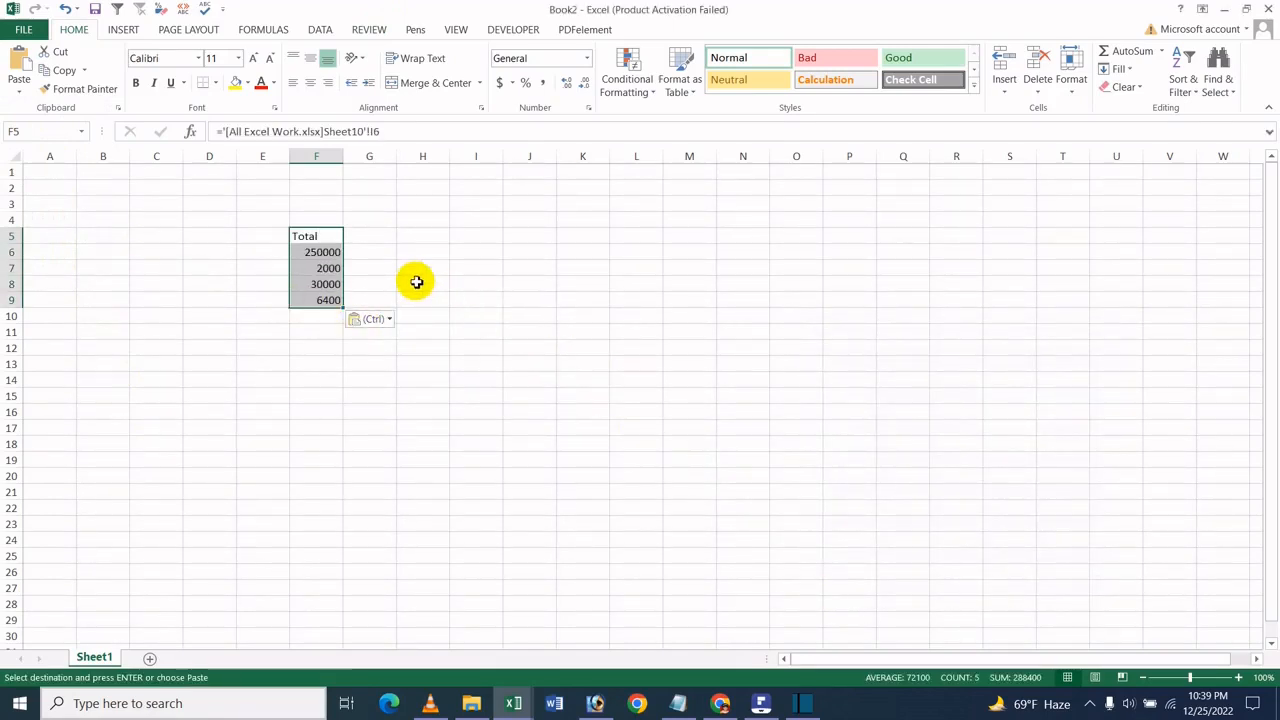
click(414, 283)
click(329, 270)
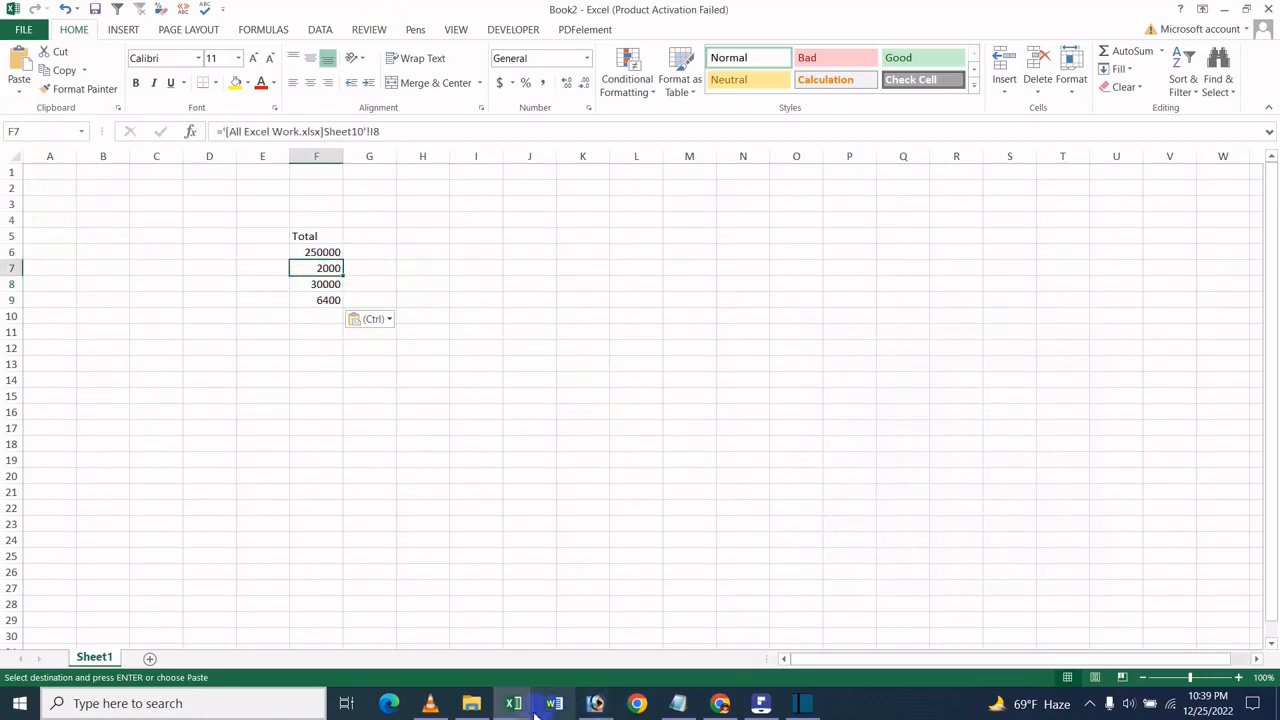
- Return to Sheet9 of the All Excel Work workbook and examine the link formulas in column J against the source Total column H
mouse_move(535, 710)
click(423, 614)
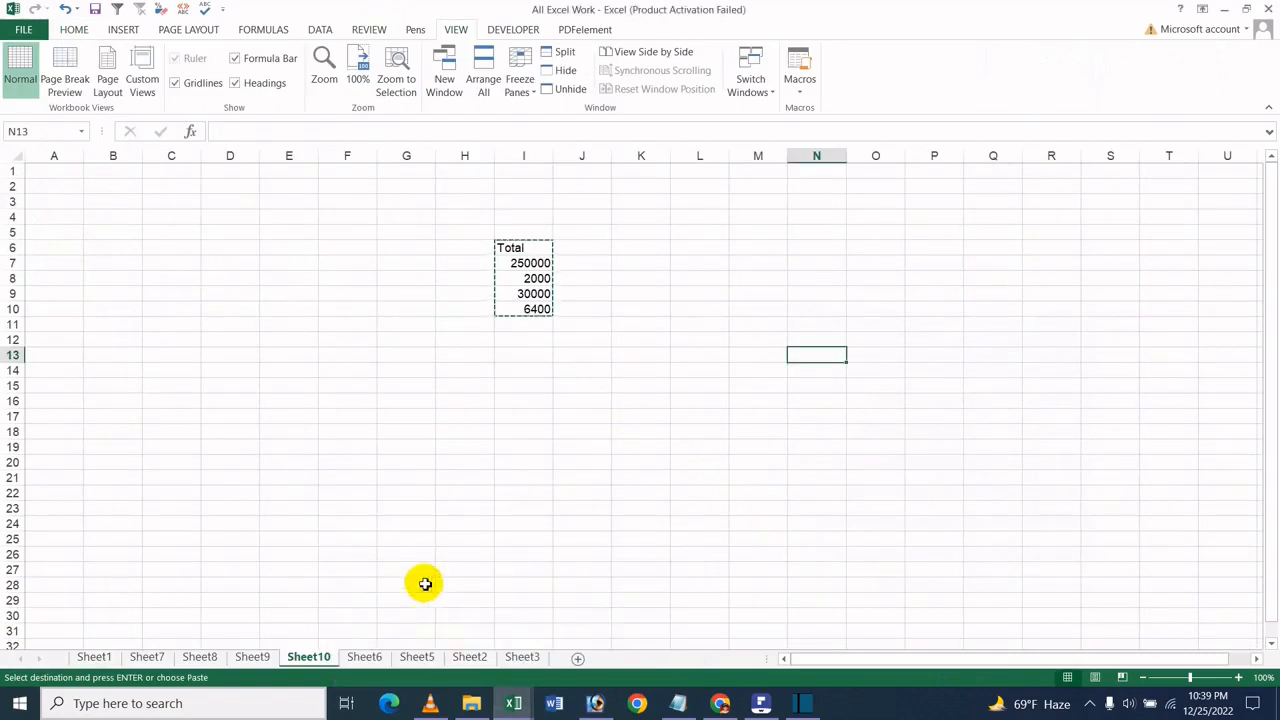
click(260, 661)
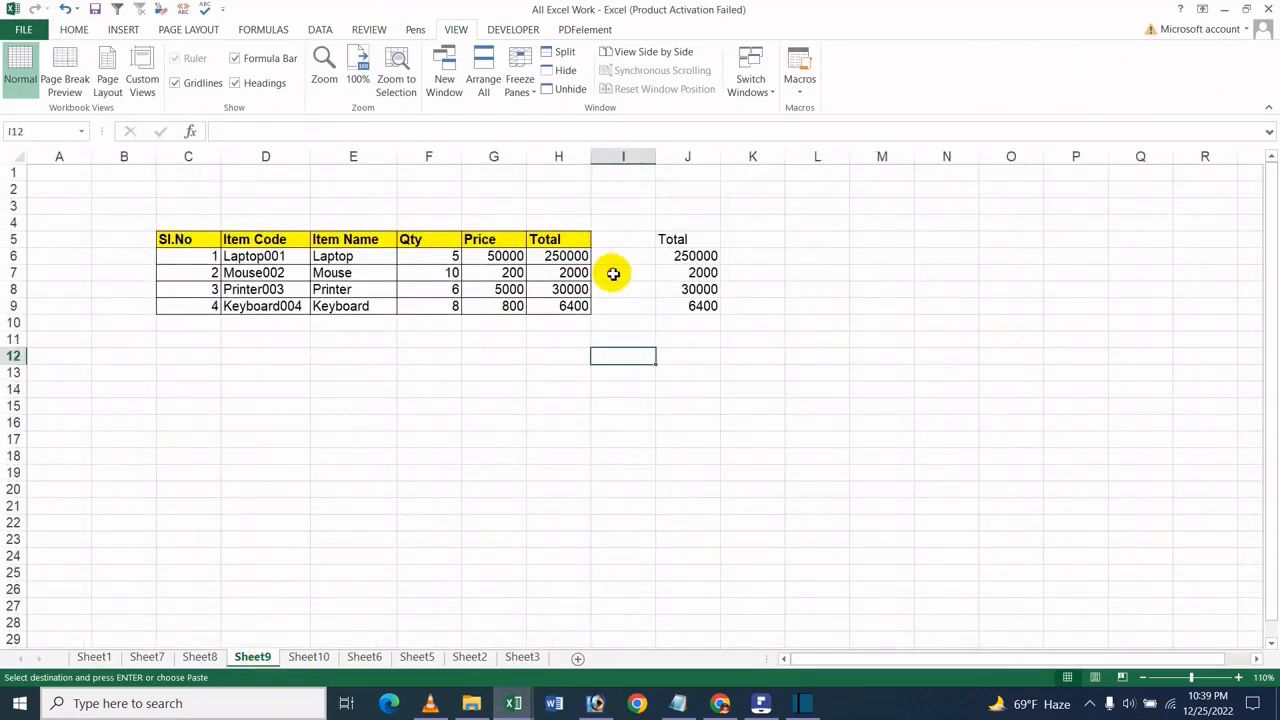
drag(612, 272, 615, 289)
click(886, 396)
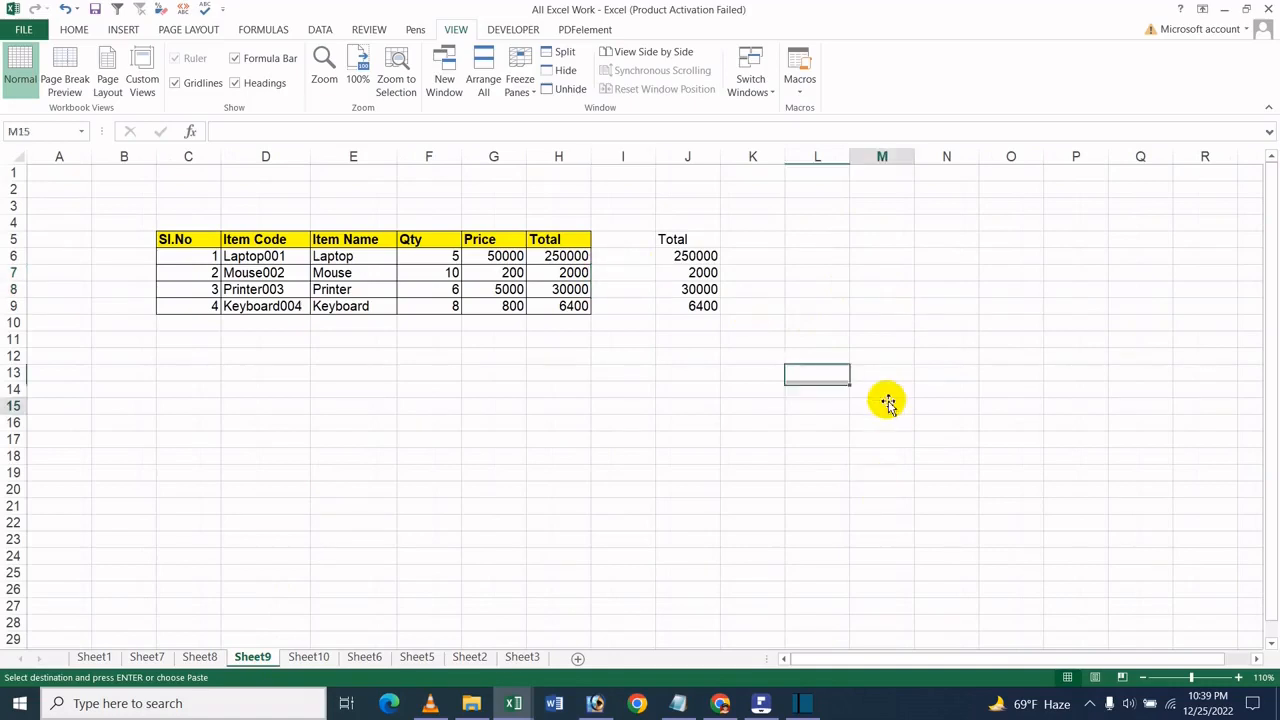
click(707, 256)
click(580, 260)
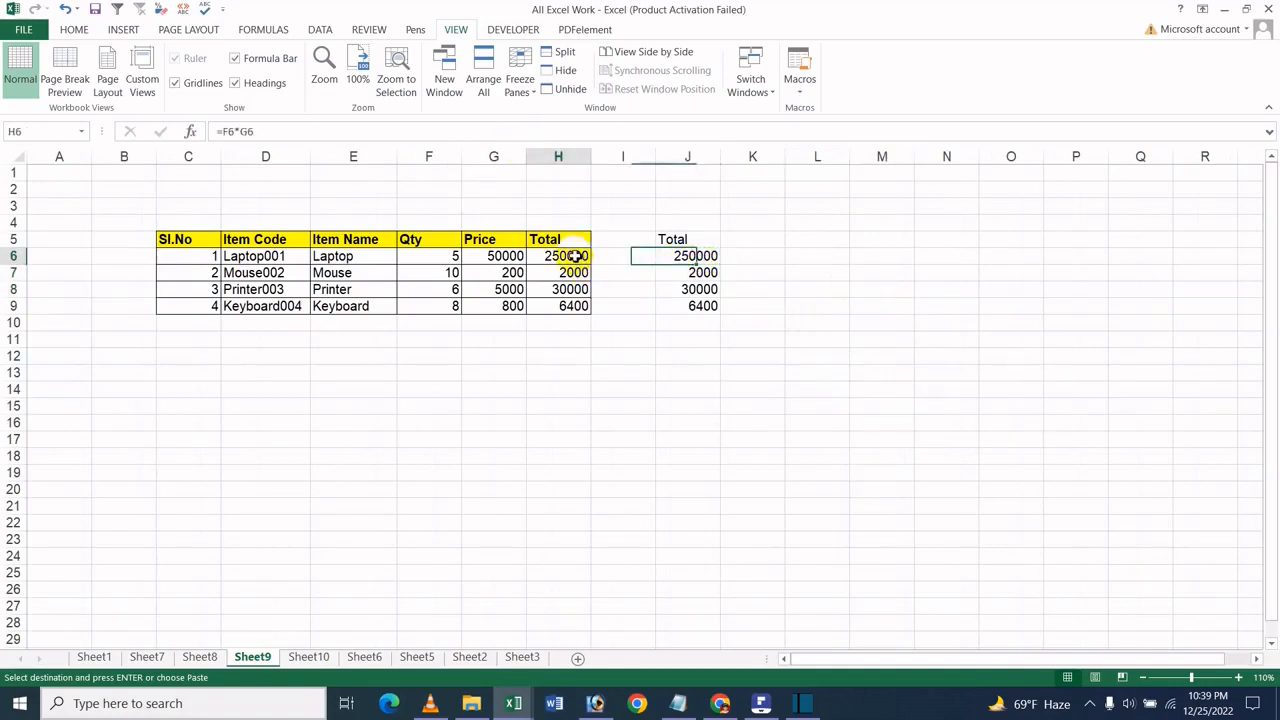
click(706, 272)
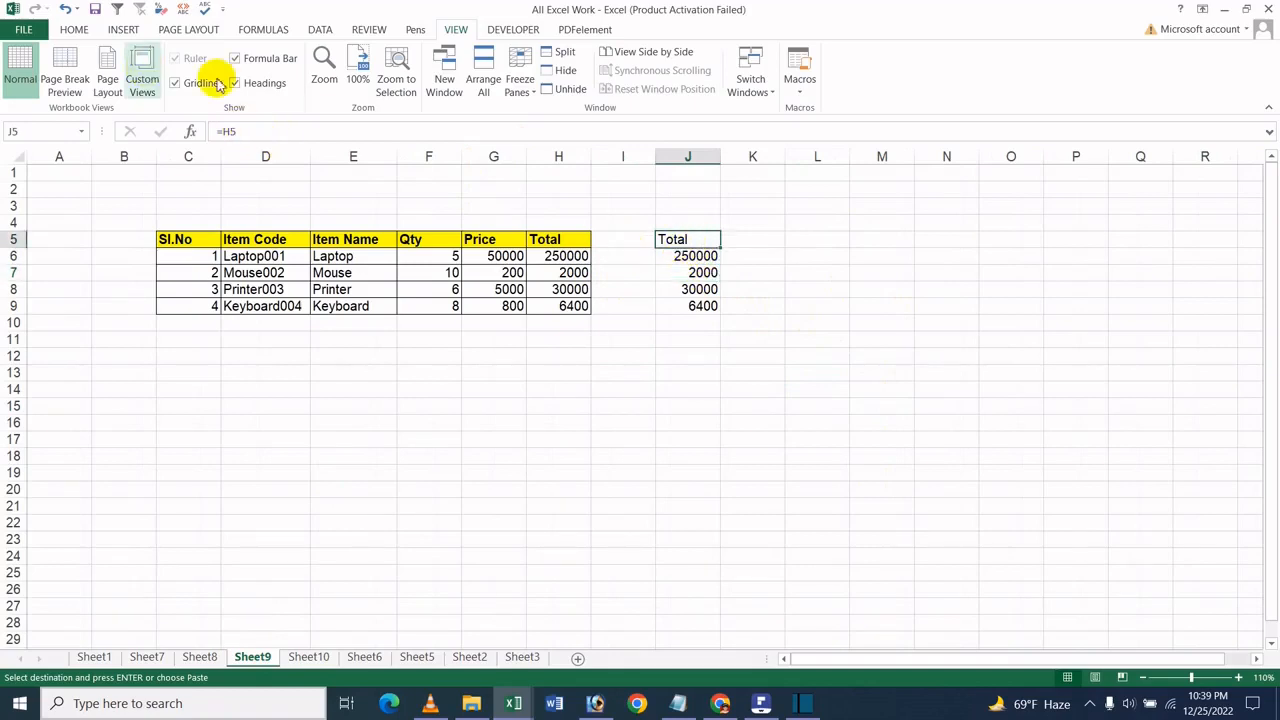
click(743, 305)
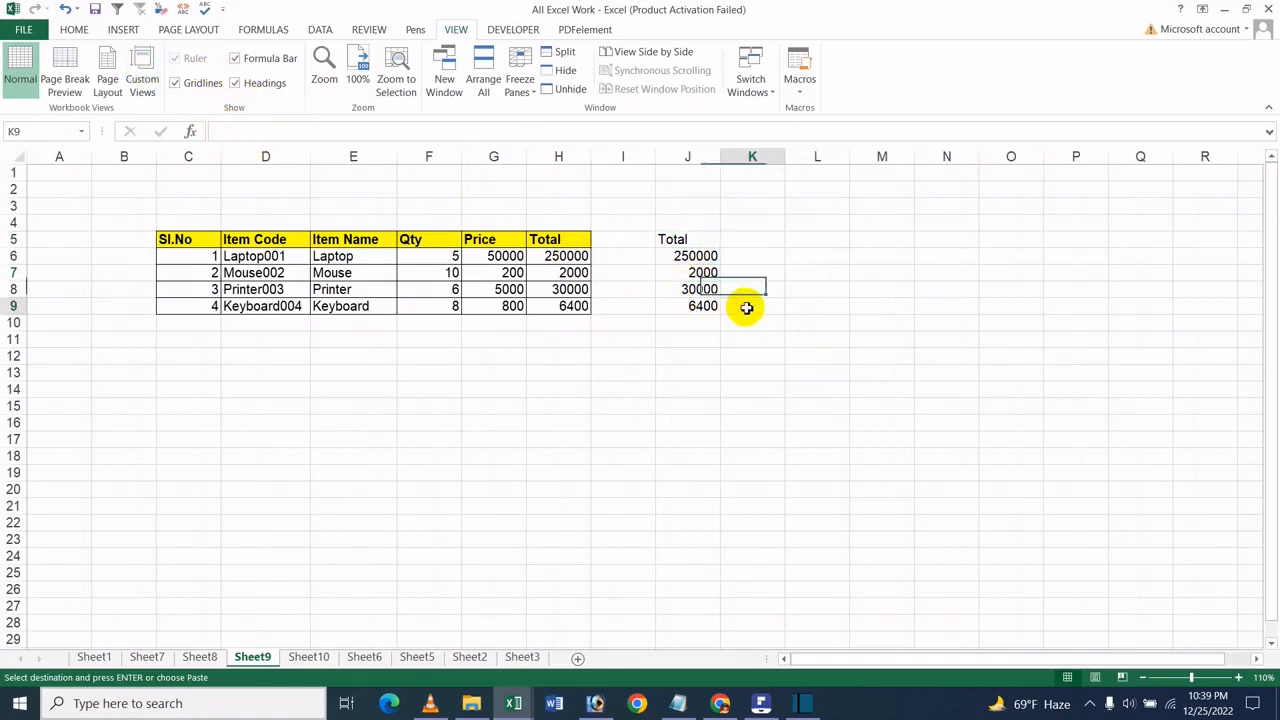
click(691, 240)
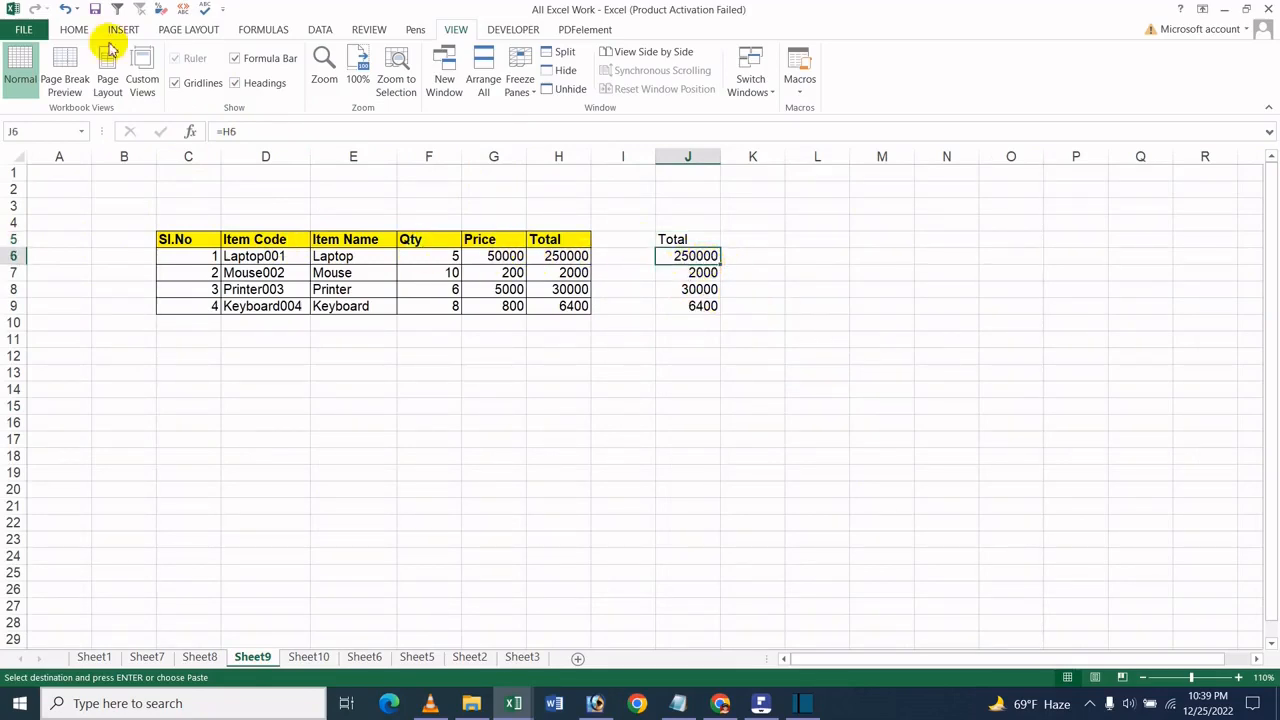
click(818, 403)
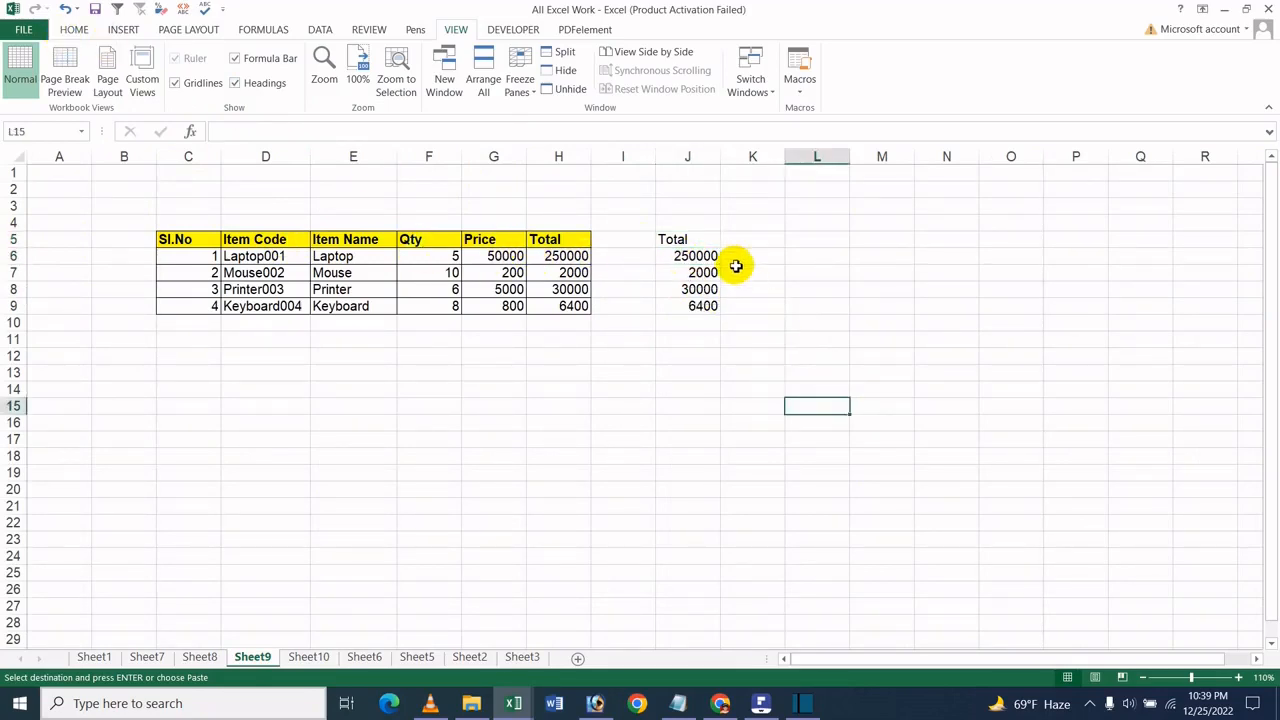
click(682, 244)
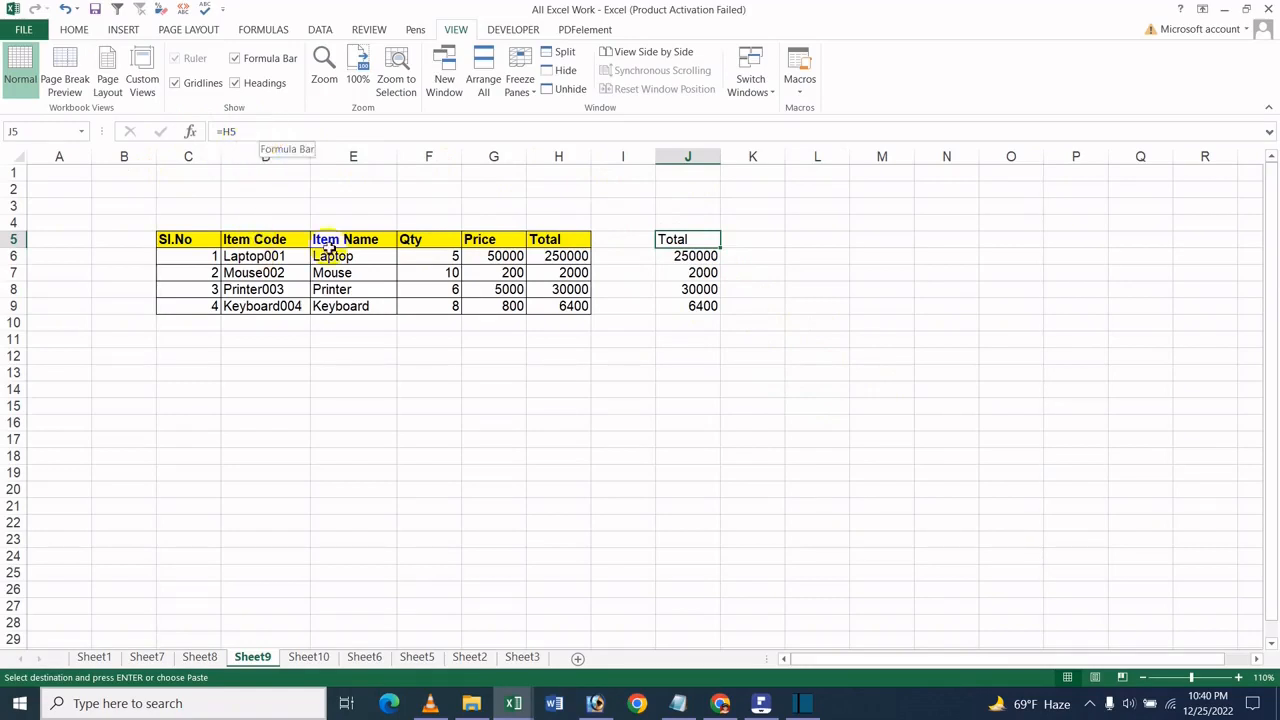
click(628, 357)
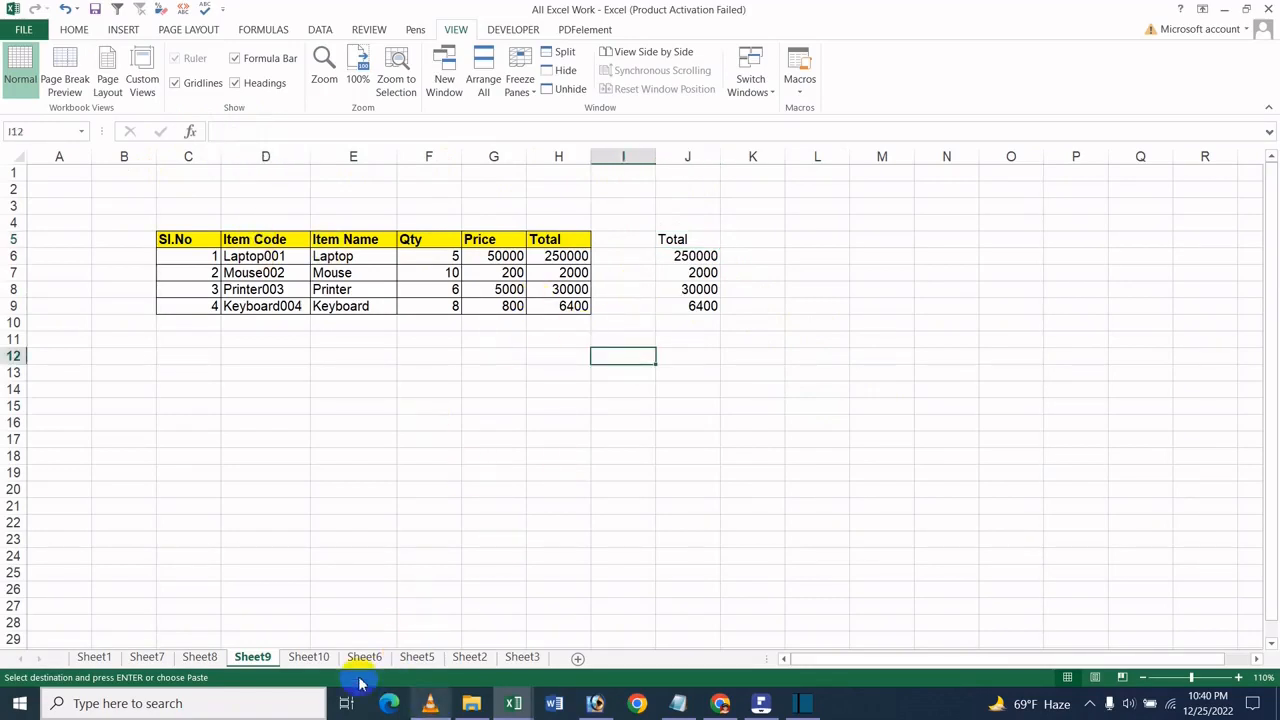
- Examine the link formulas in the Total cells of Sheet10 and in the Total cells of the Book2 workbook
click(303, 656)
click(566, 279)
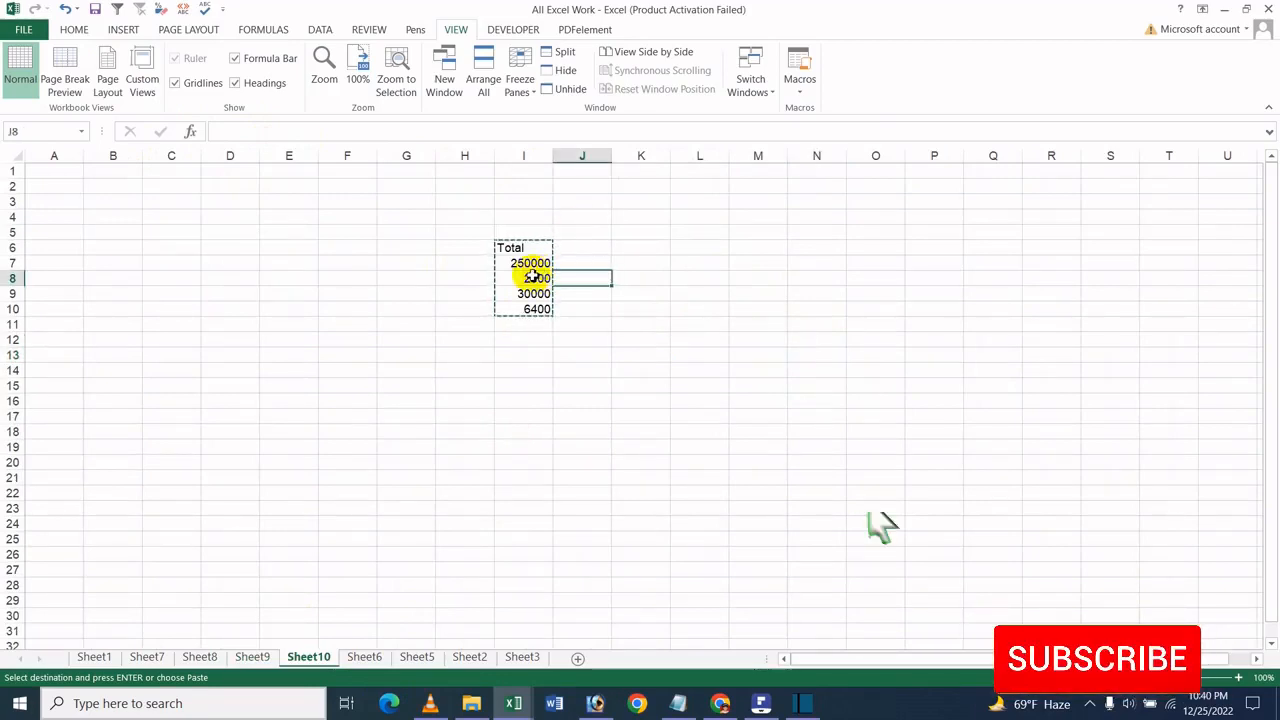
click(523, 278)
click(516, 262)
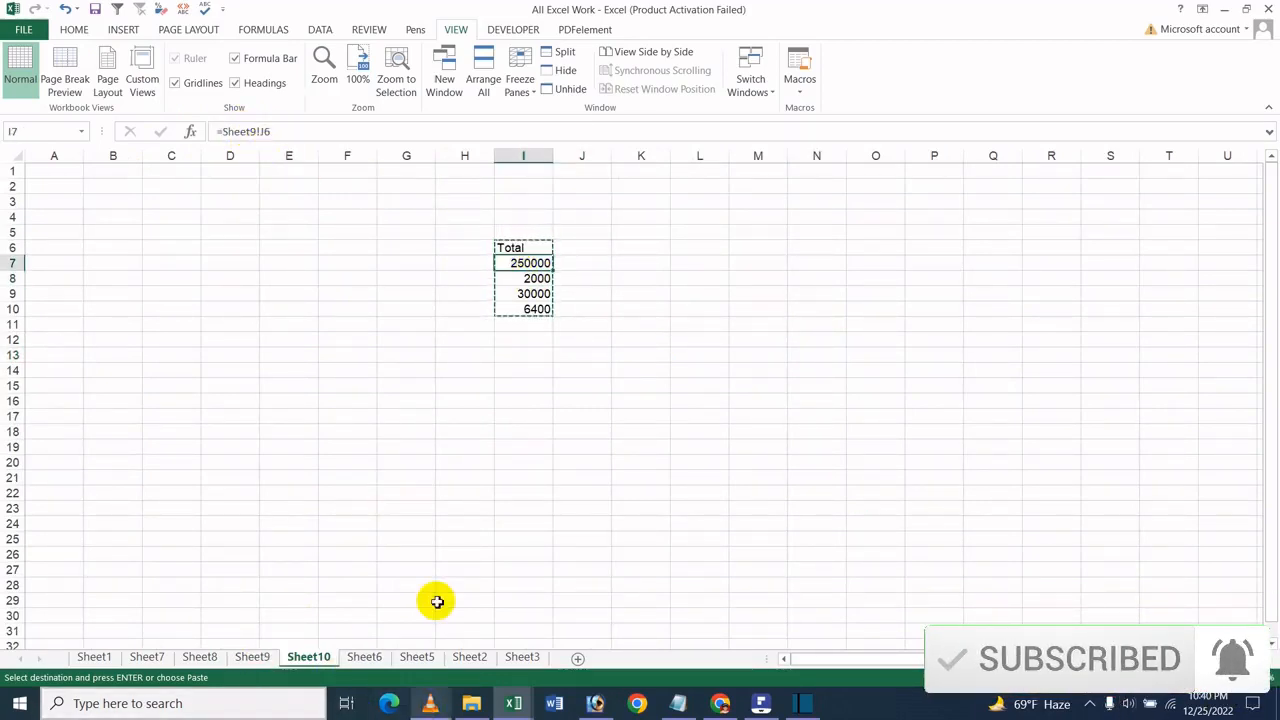
mouse_move(518, 703)
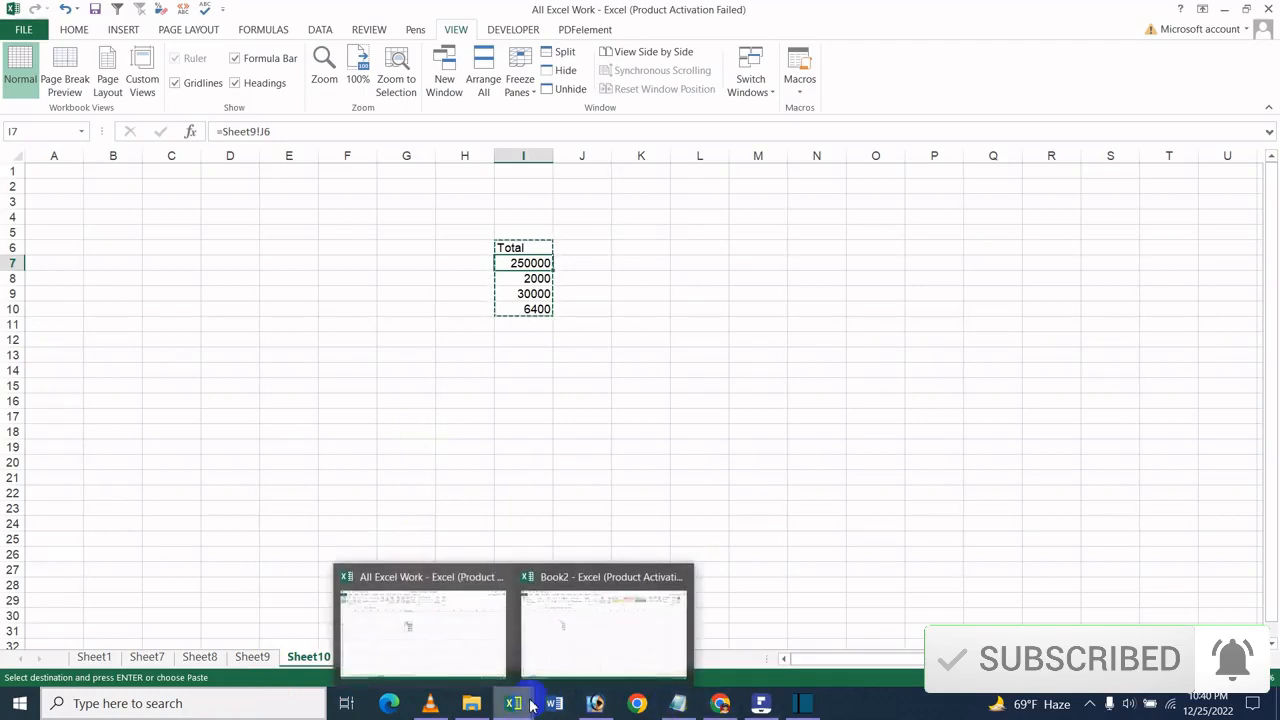
click(597, 635)
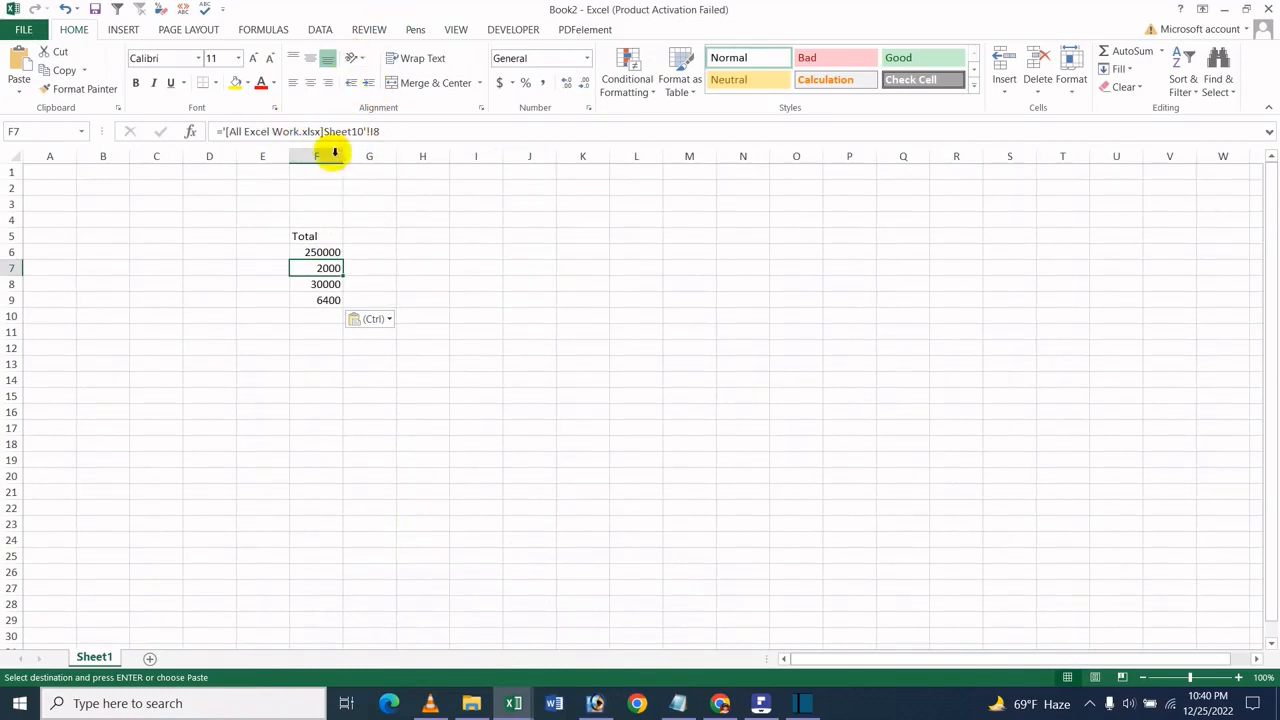
click(320, 237)
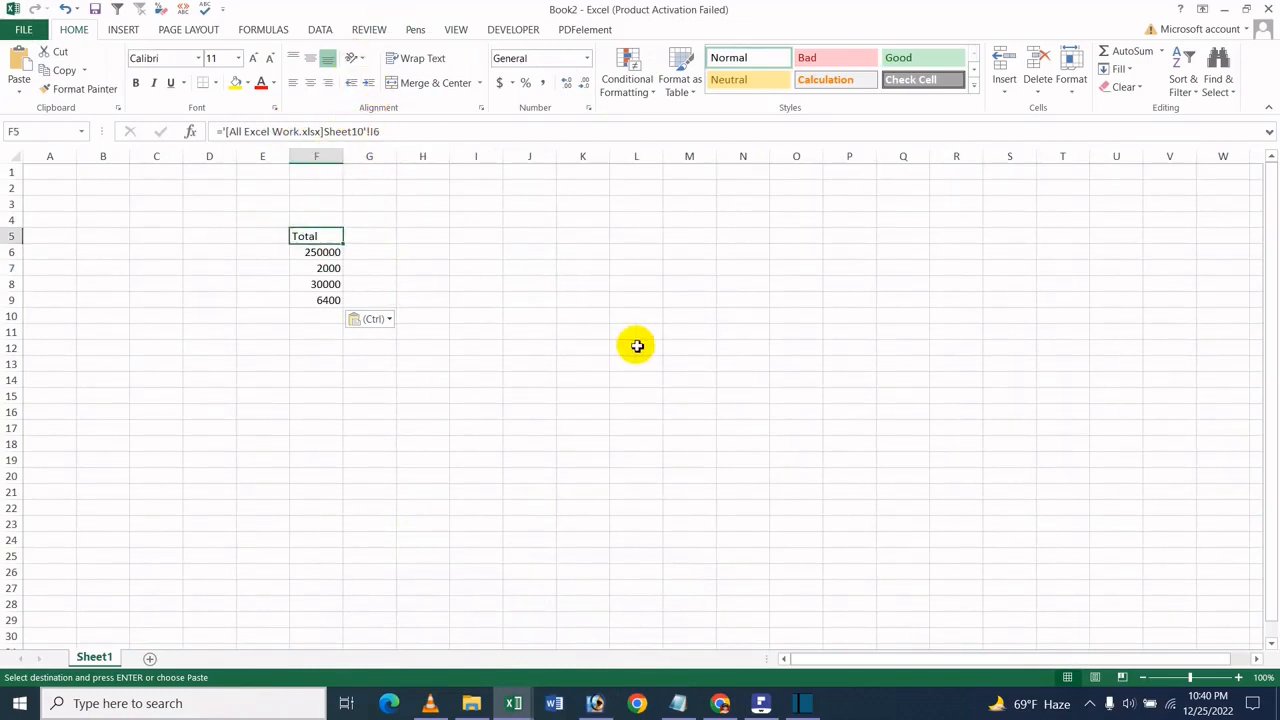
click(465, 330)
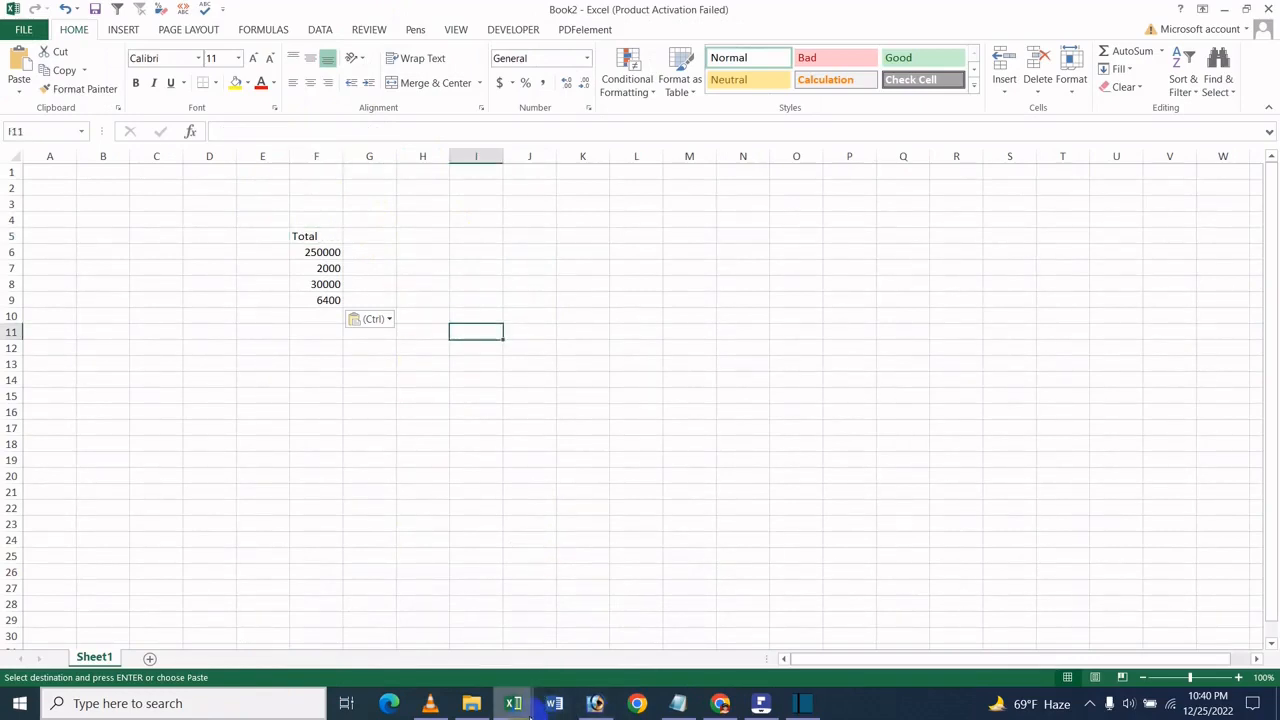
- Return to Sheet9 of the All Excel Work workbook, compare linked and source Total formulas, and set the Keyboard quantity in F9 to 3
mouse_move(530, 705)
click(426, 606)
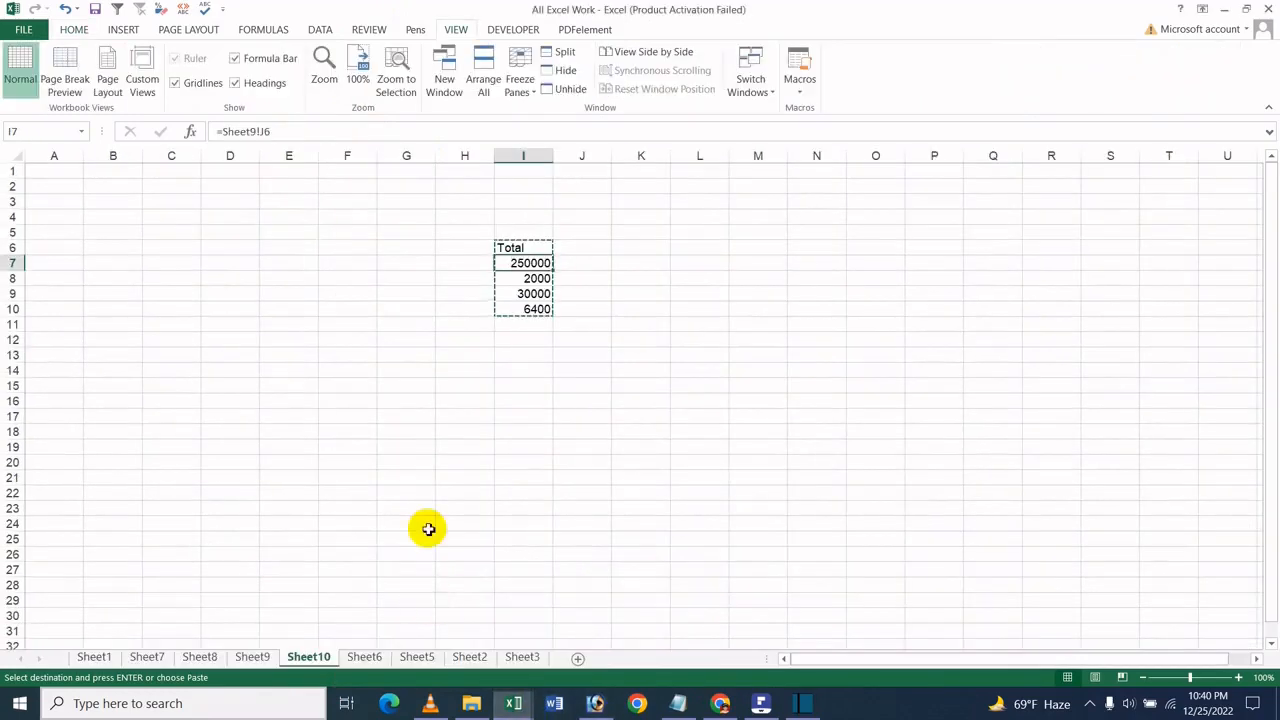
click(240, 660)
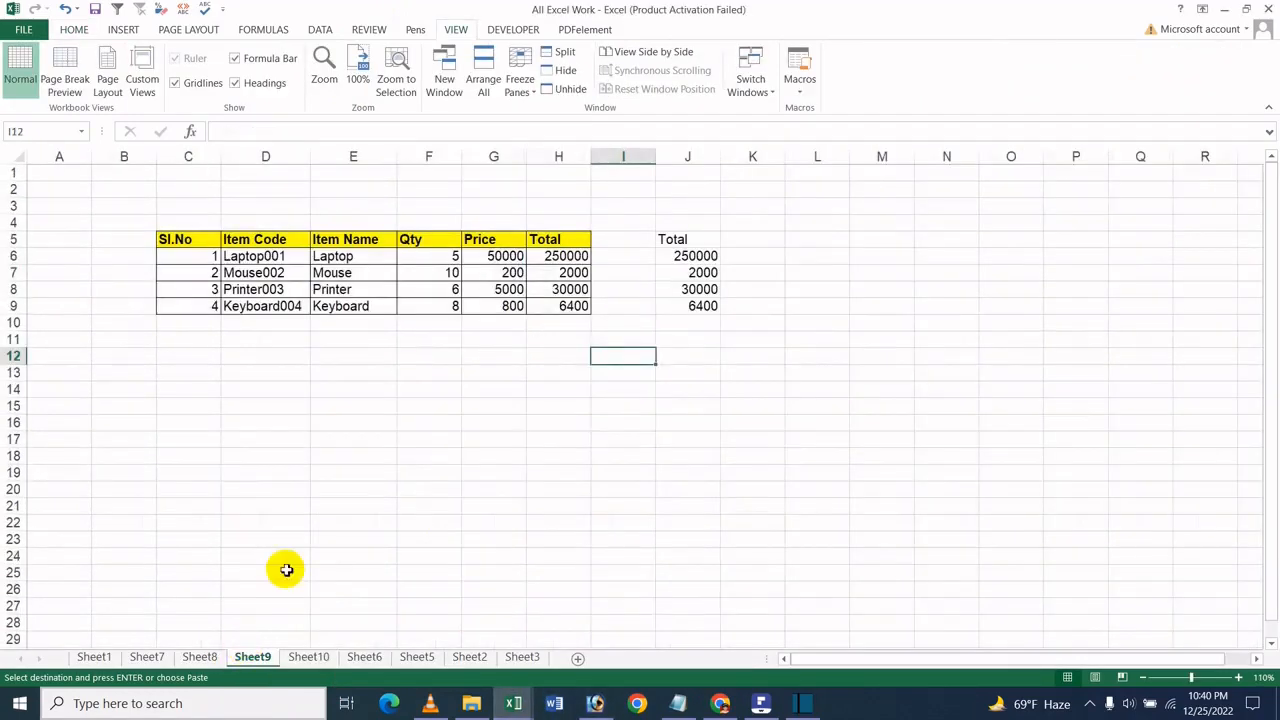
click(697, 241)
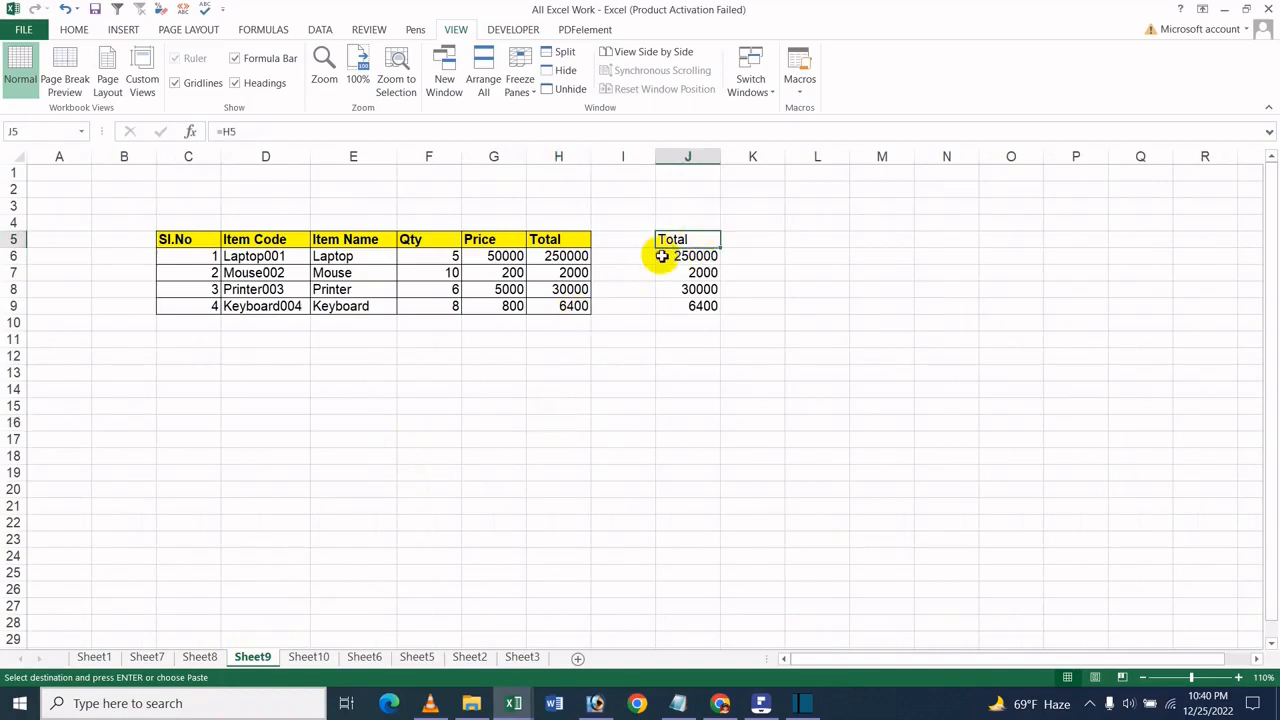
click(571, 289)
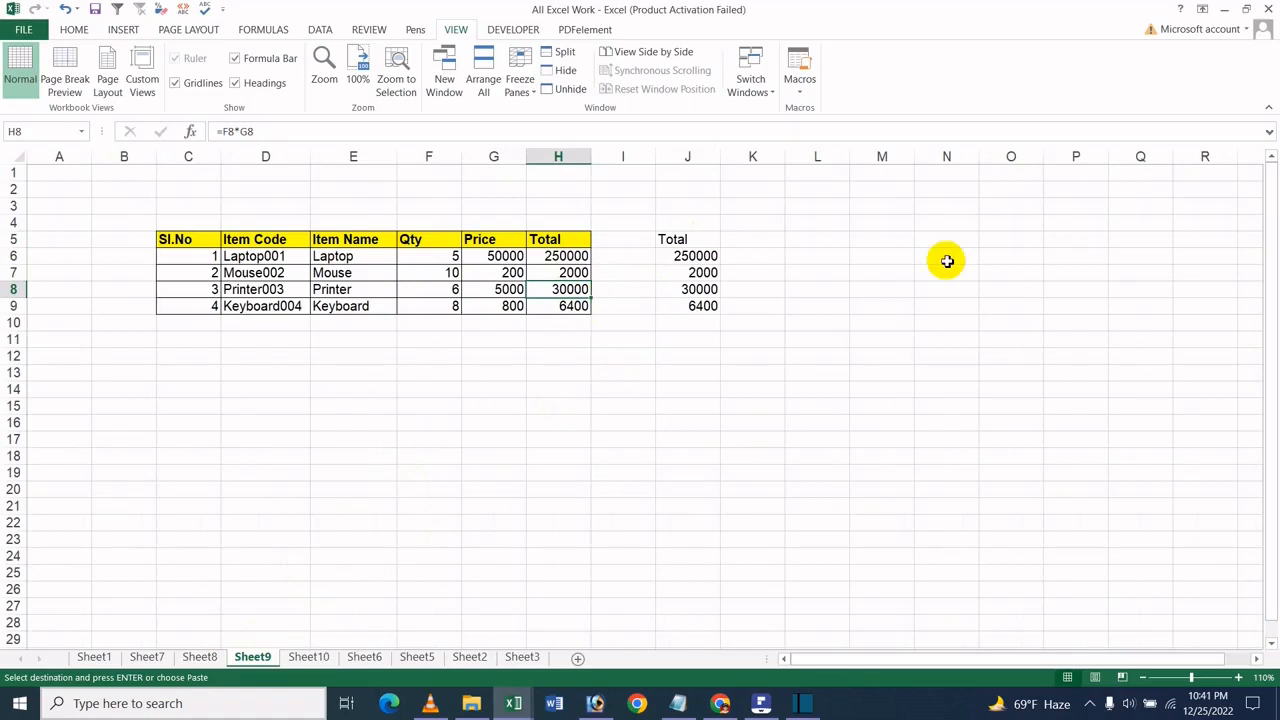
click(710, 256)
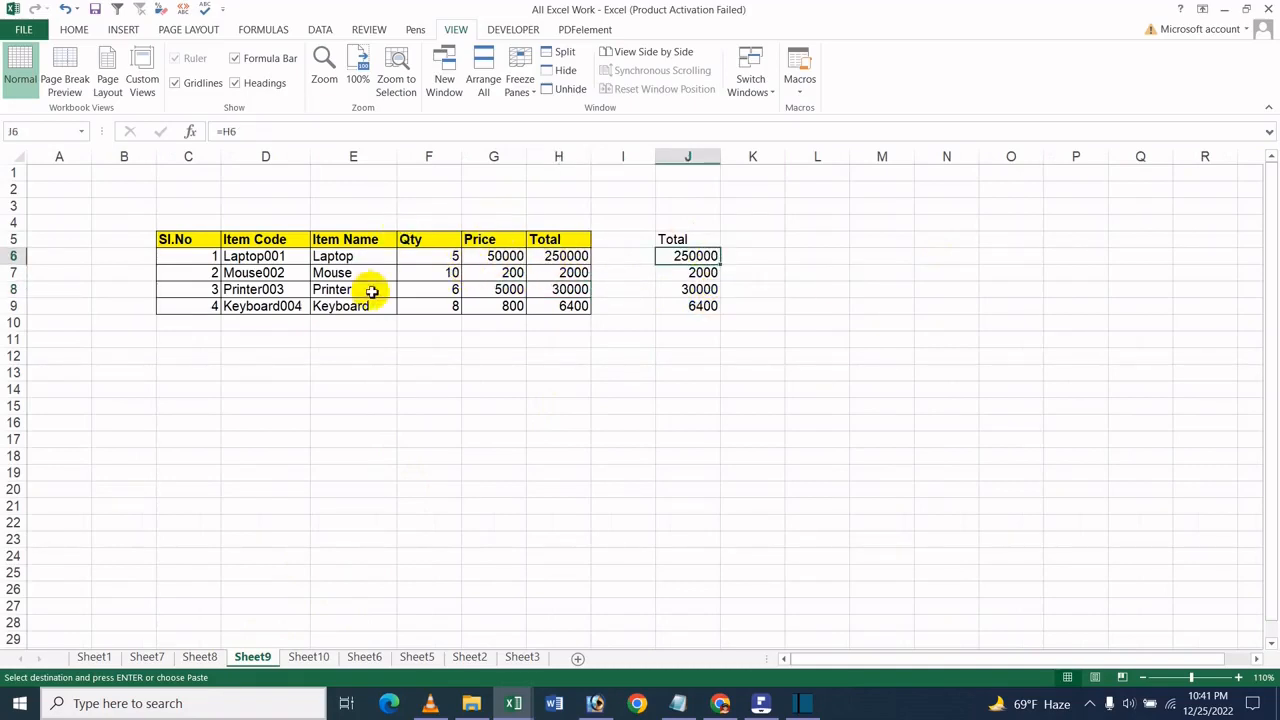
click(433, 306)
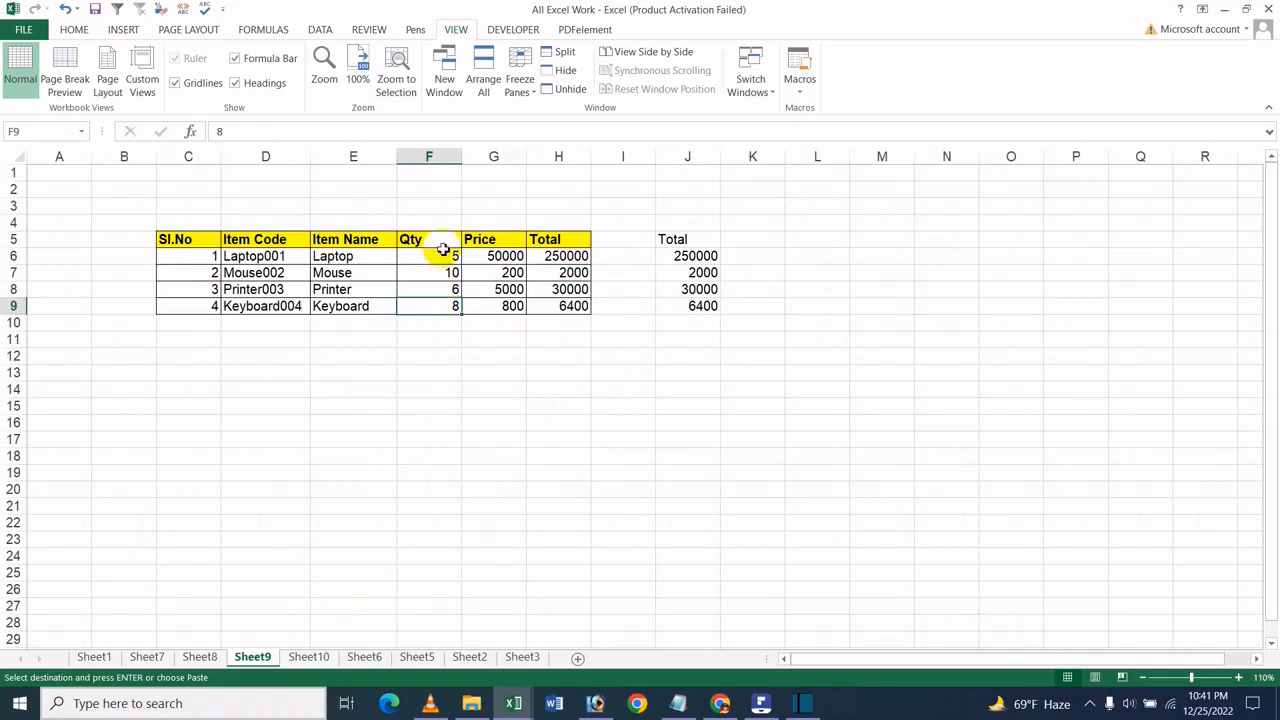
text(3)
click(509, 339)
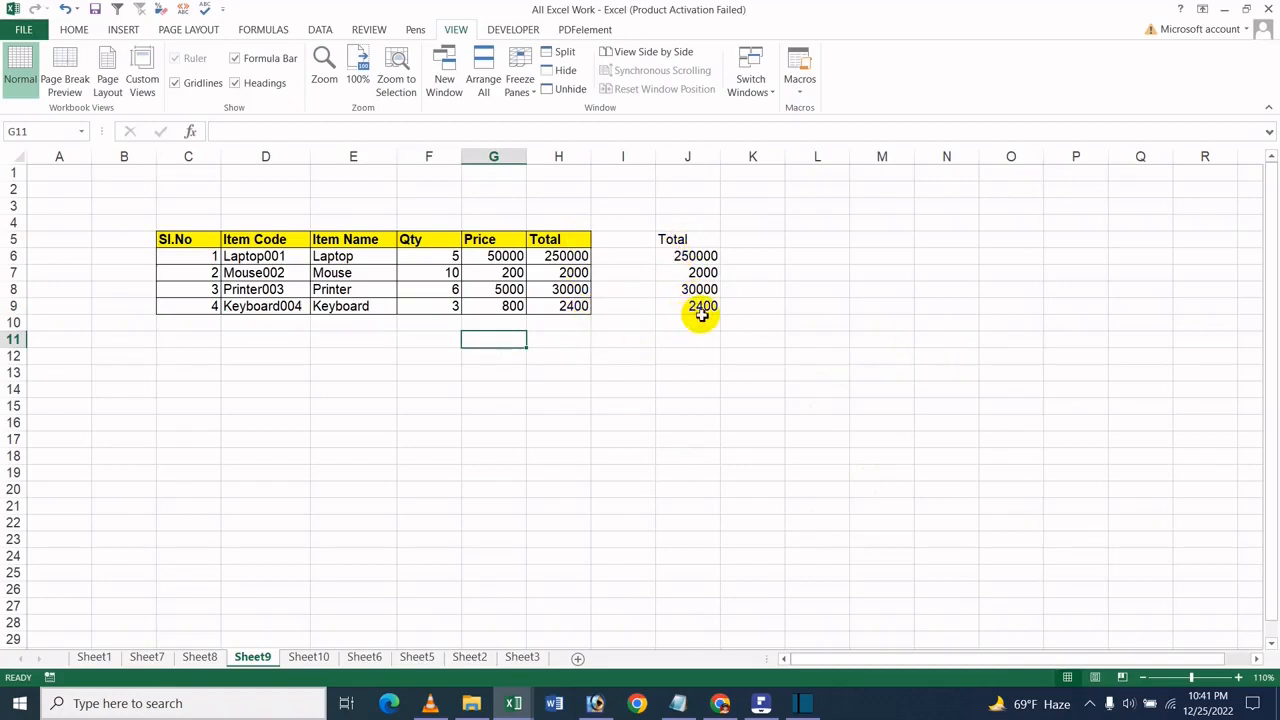
- Check the linked Keyboard total on Sheet10 and in the Book2 workbook
click(312, 660)
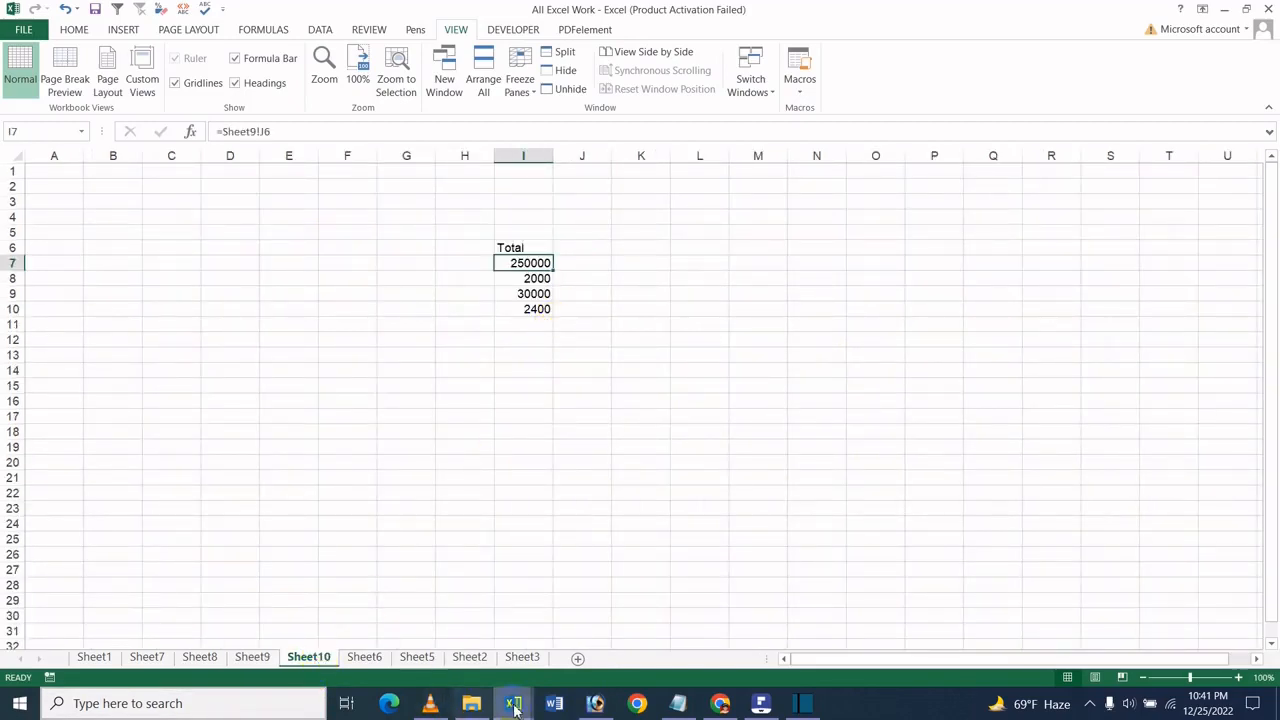
mouse_move(513, 706)
click(583, 642)
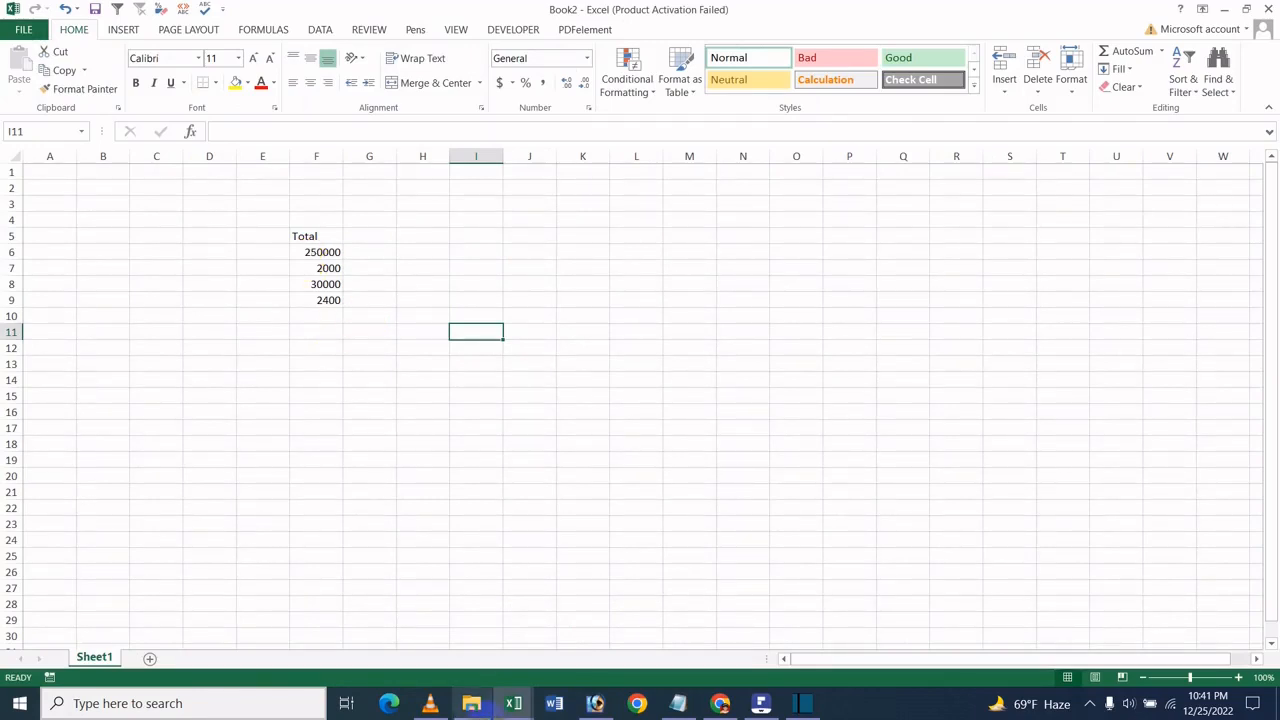
- Set the Mouse quantity in F7 of Sheet9 in the All Excel Work workbook to 9 and check its total in H7
mouse_move(513, 703)
click(434, 638)
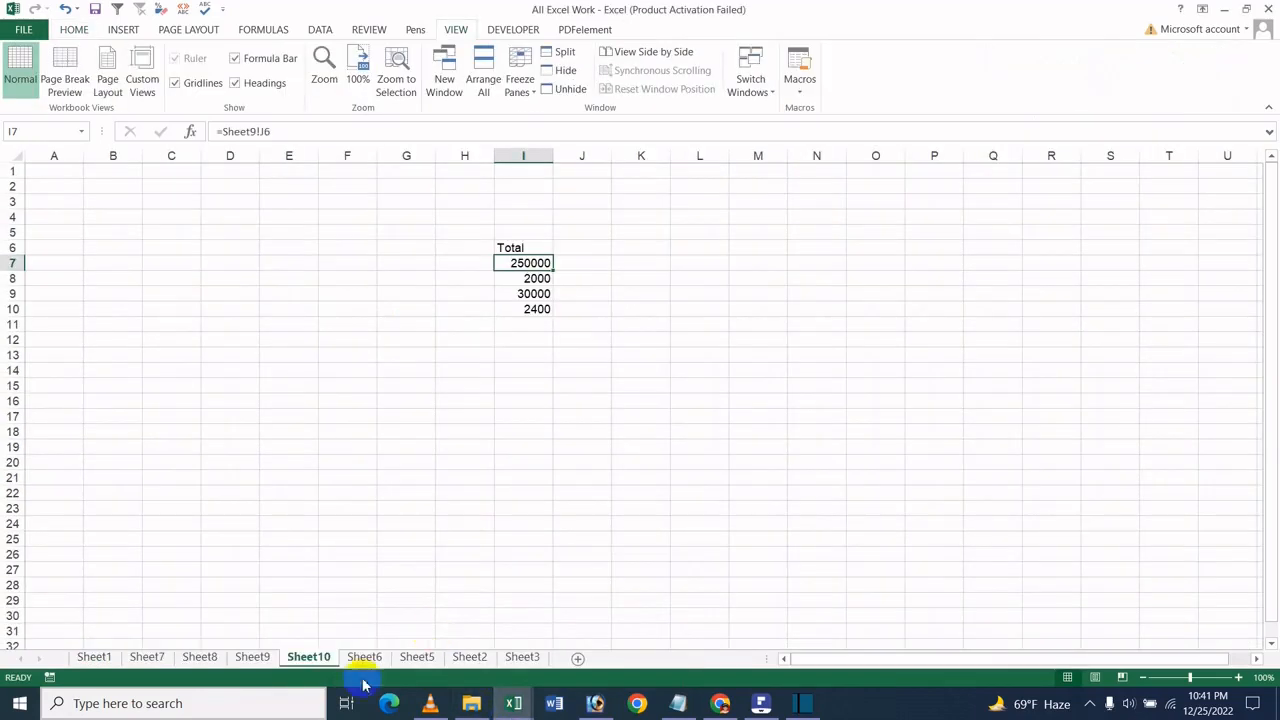
click(270, 656)
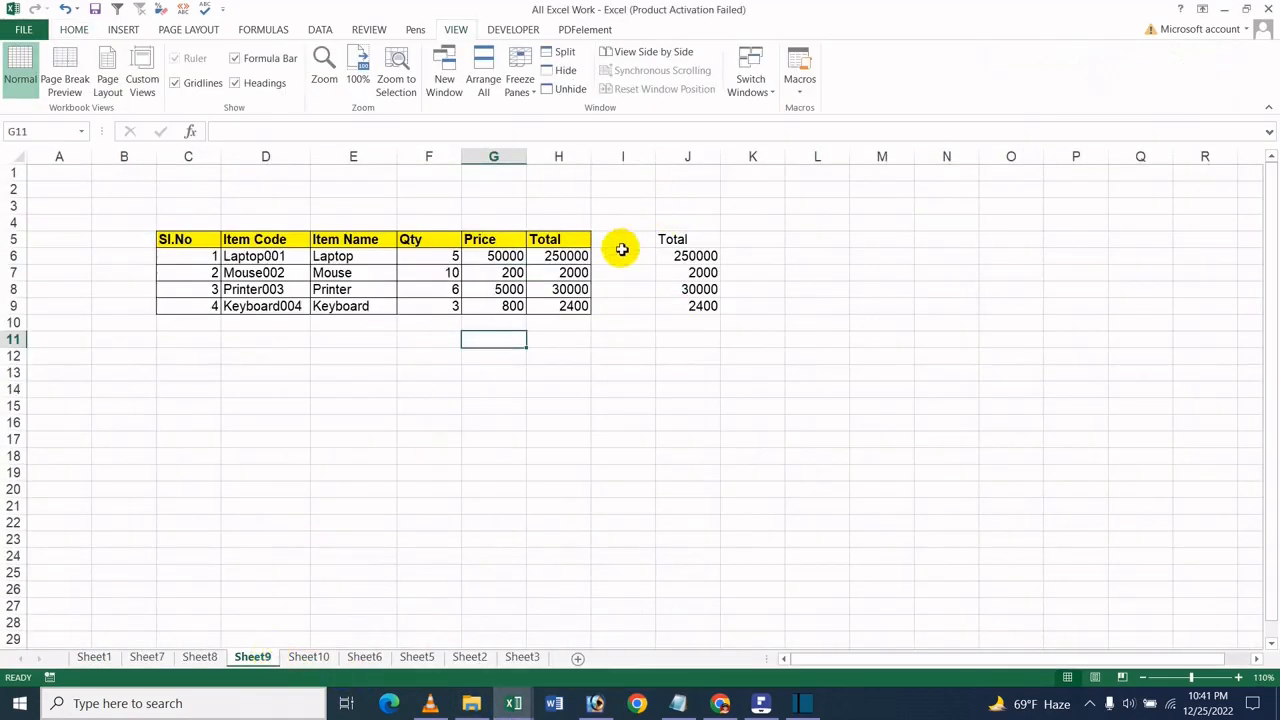
click(449, 273)
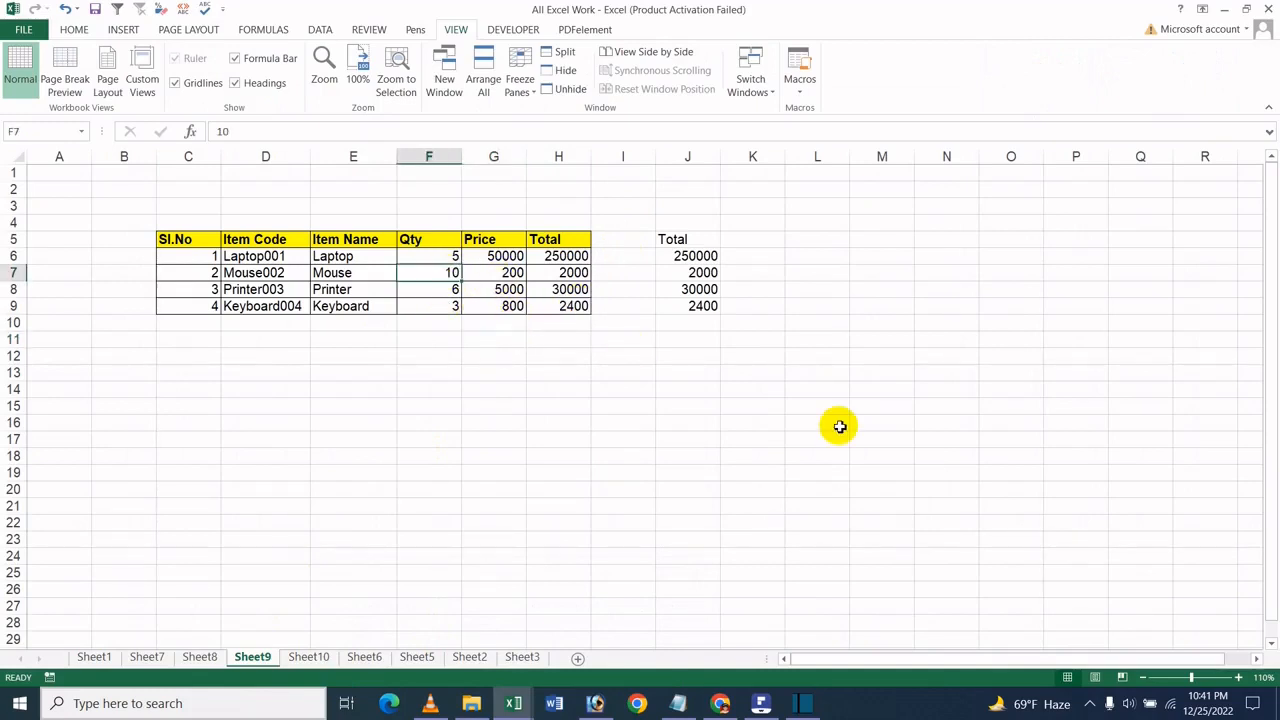
text(9)
drag(549, 339, 538, 355)
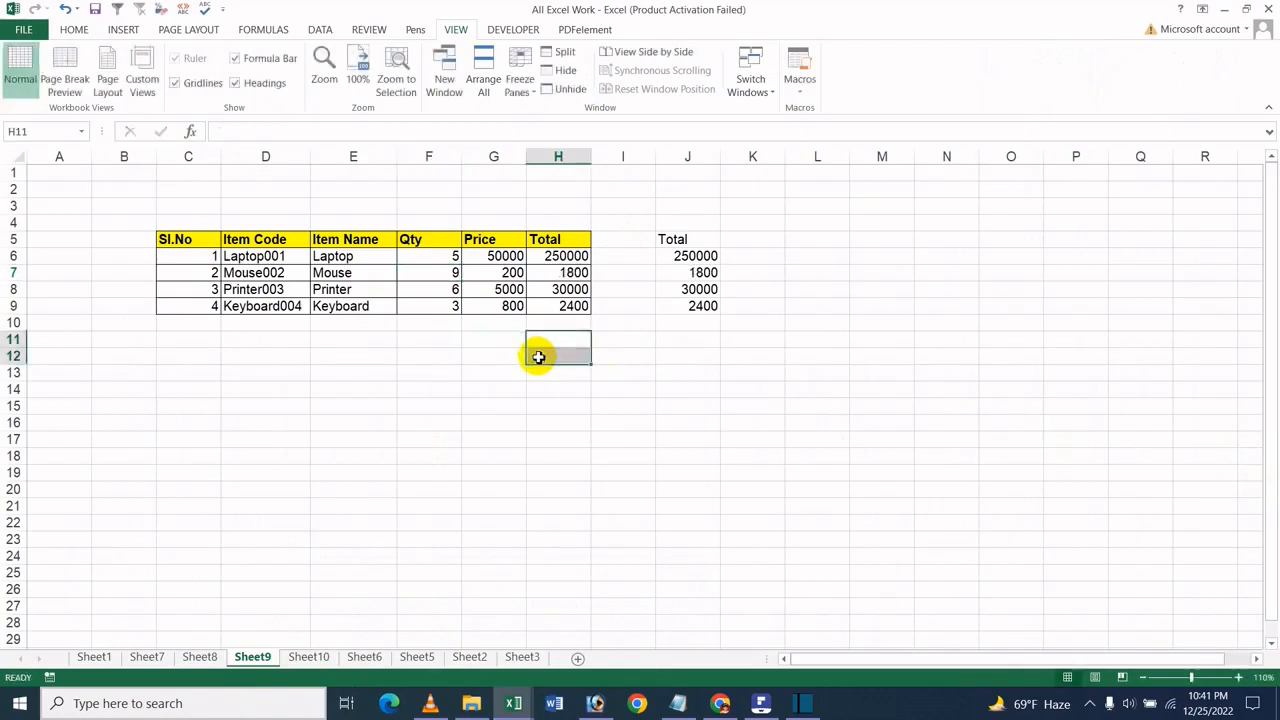
click(581, 272)
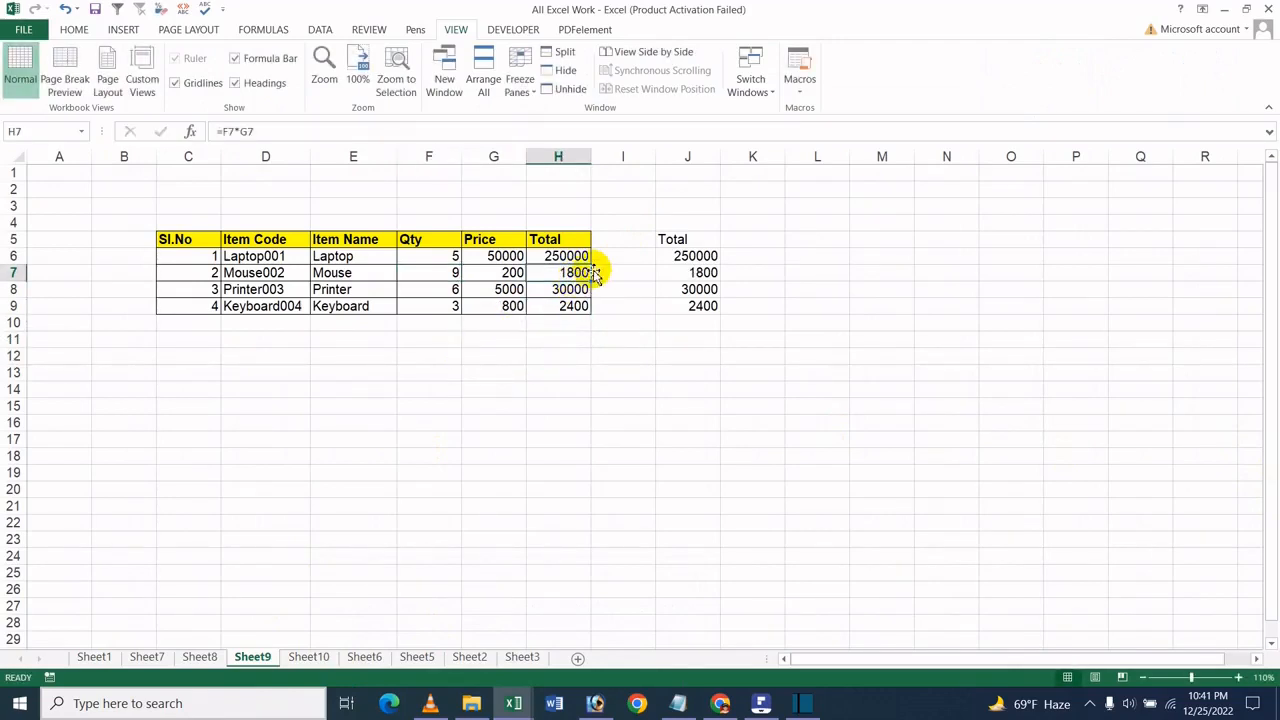
click(548, 510)
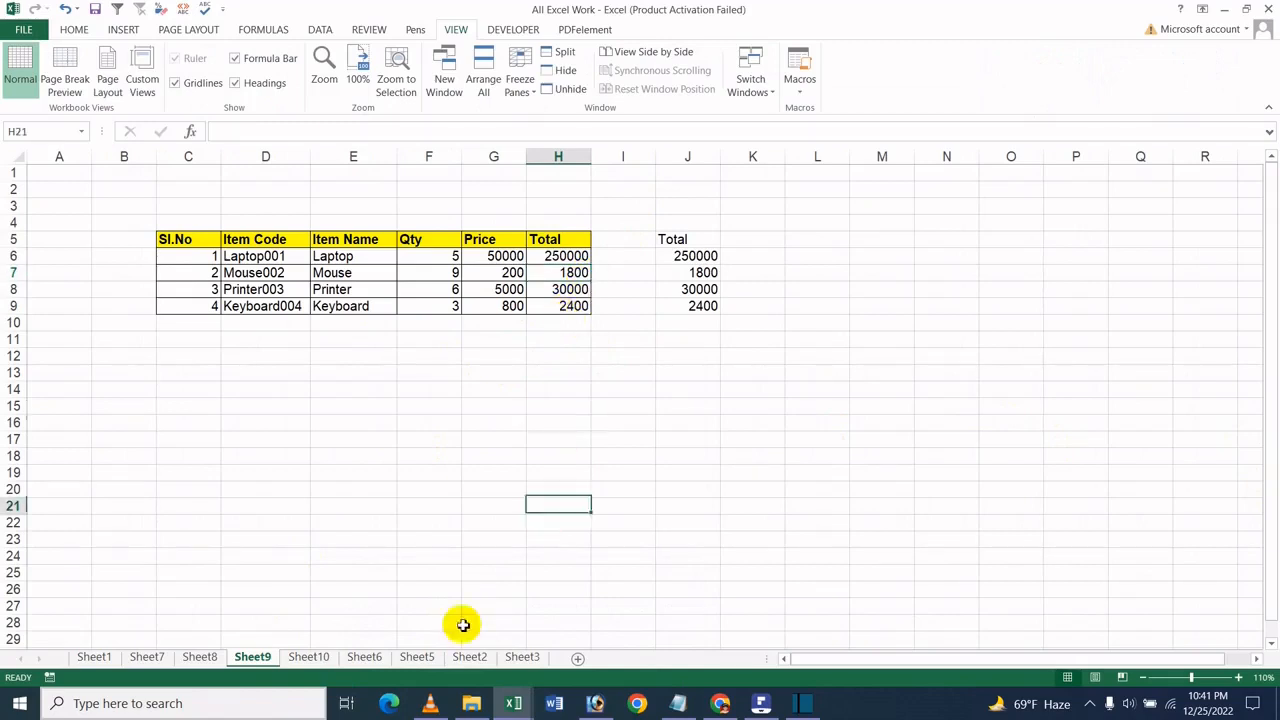
- Check the linked Mouse total on Sheet10 and its link formula in F7 of the Book2 workbook
click(297, 661)
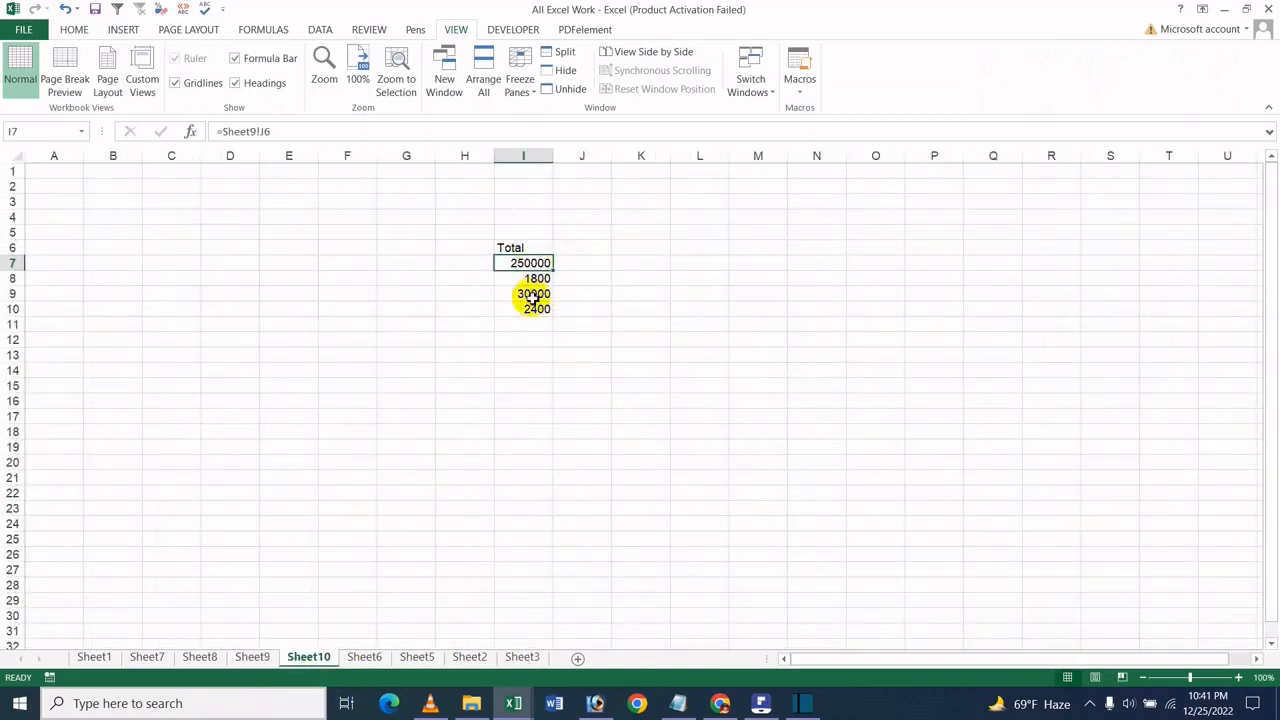
mouse_move(527, 712)
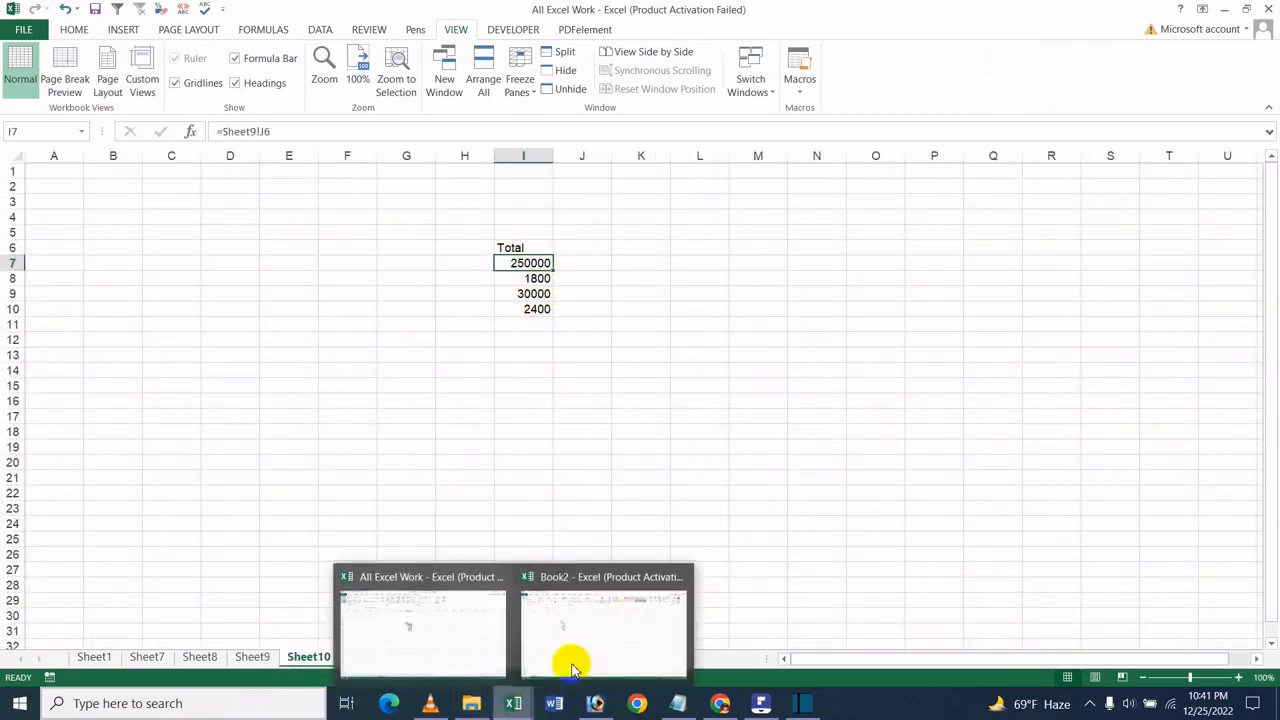
click(585, 630)
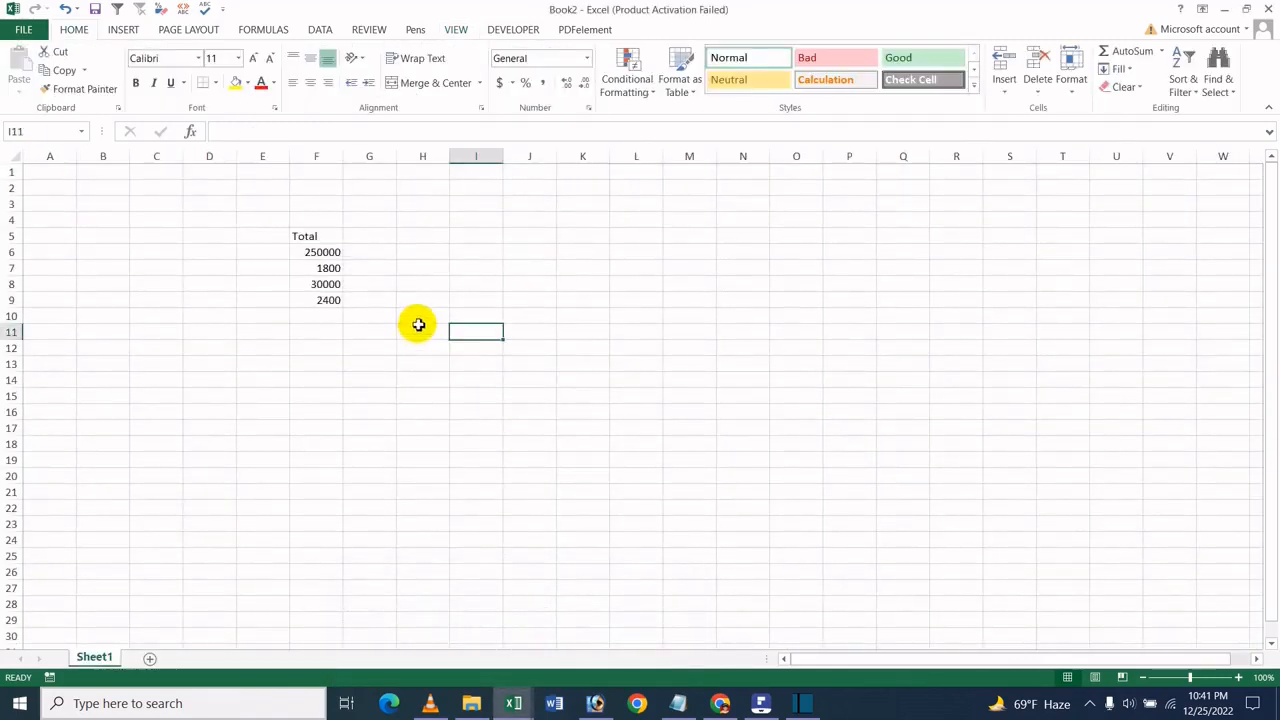
click(339, 270)
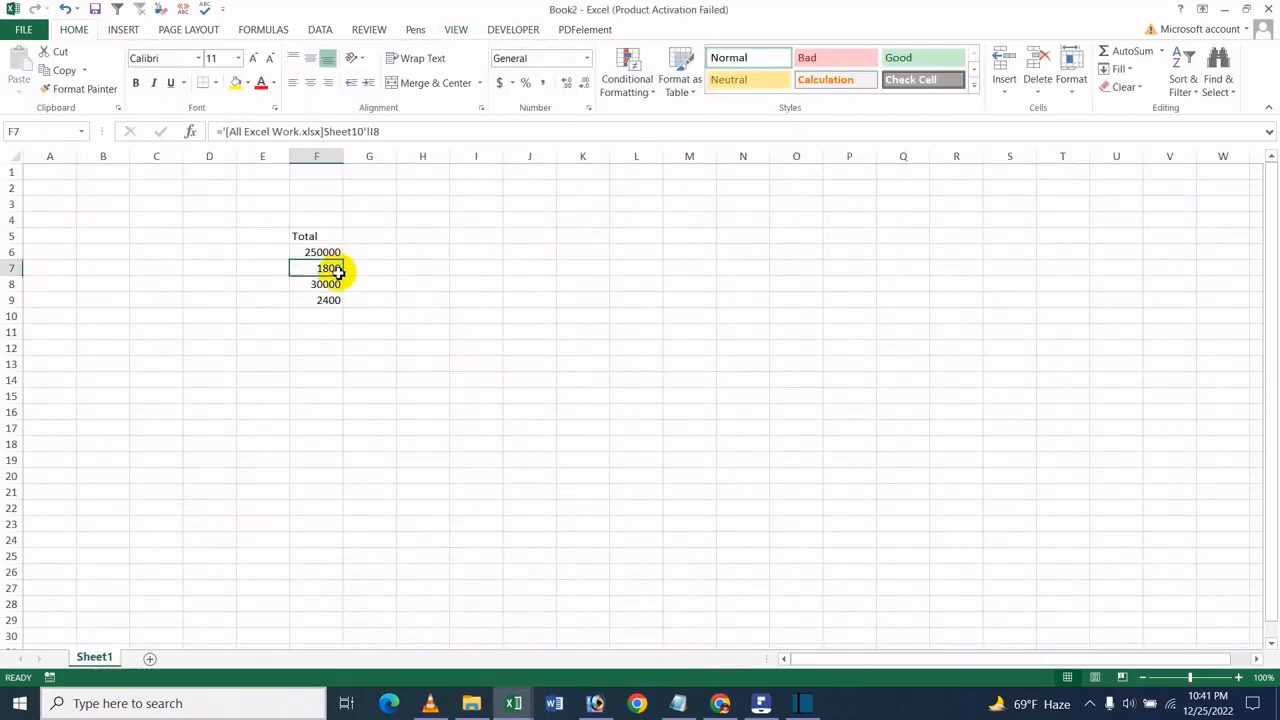
- Set the Printer quantity in F8 of Sheet9 in the All Excel Work workbook to 8
mouse_move(520, 700)
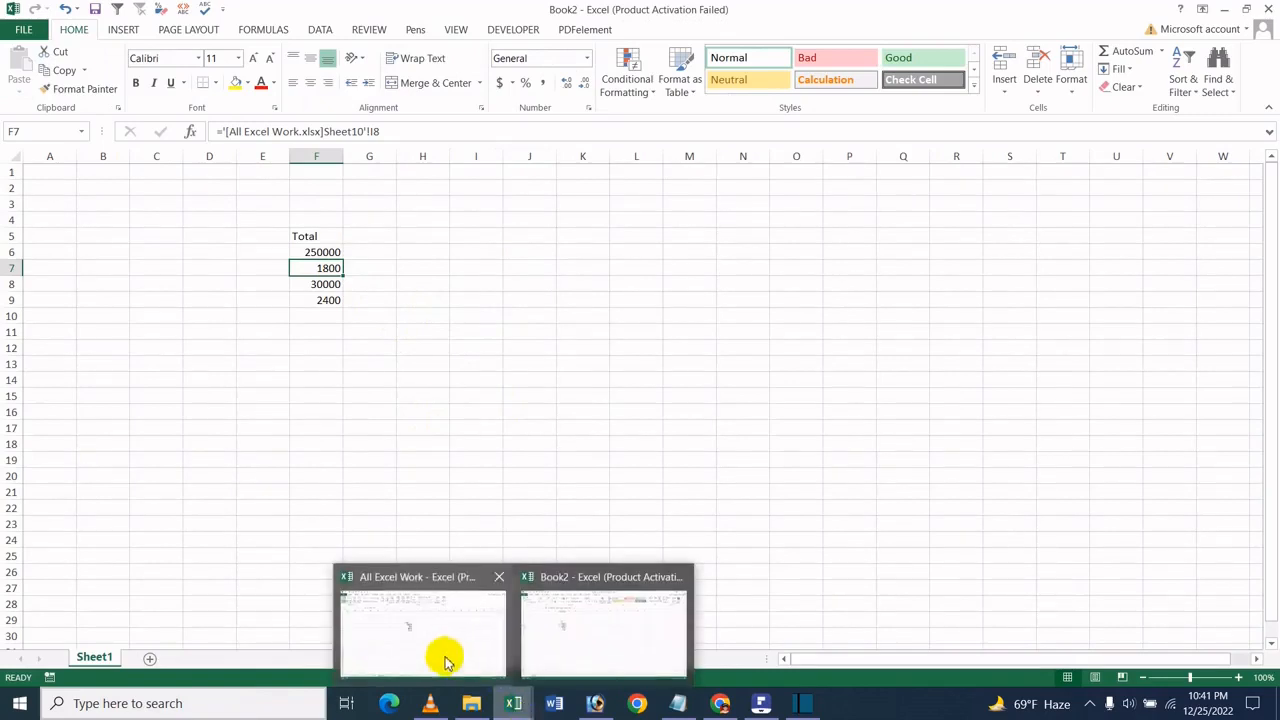
click(446, 660)
click(262, 662)
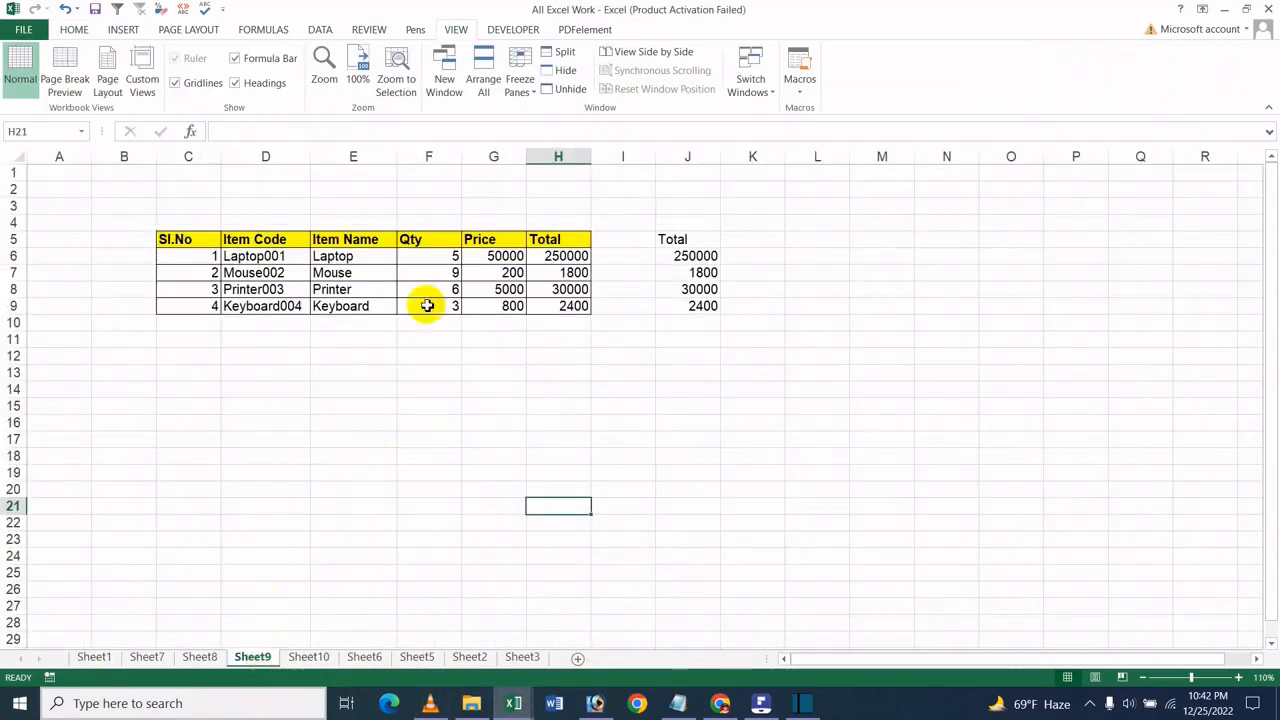
click(434, 262)
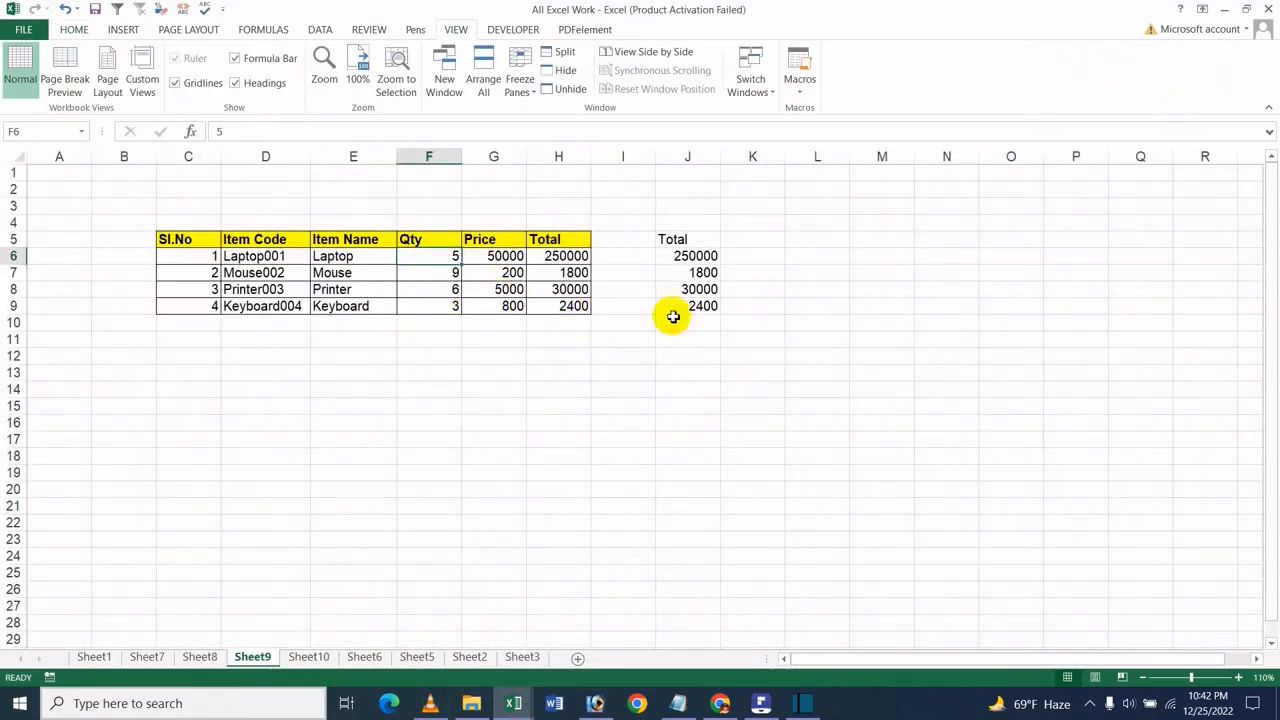
click(552, 256)
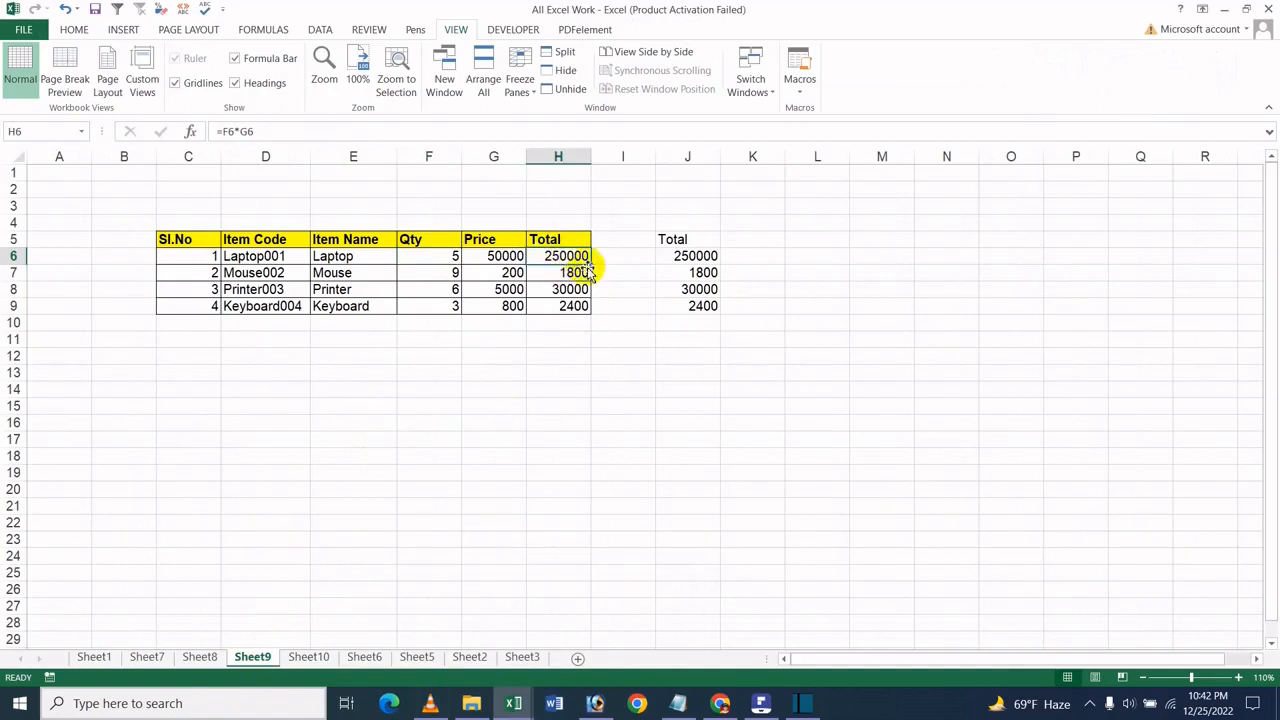
click(449, 289)
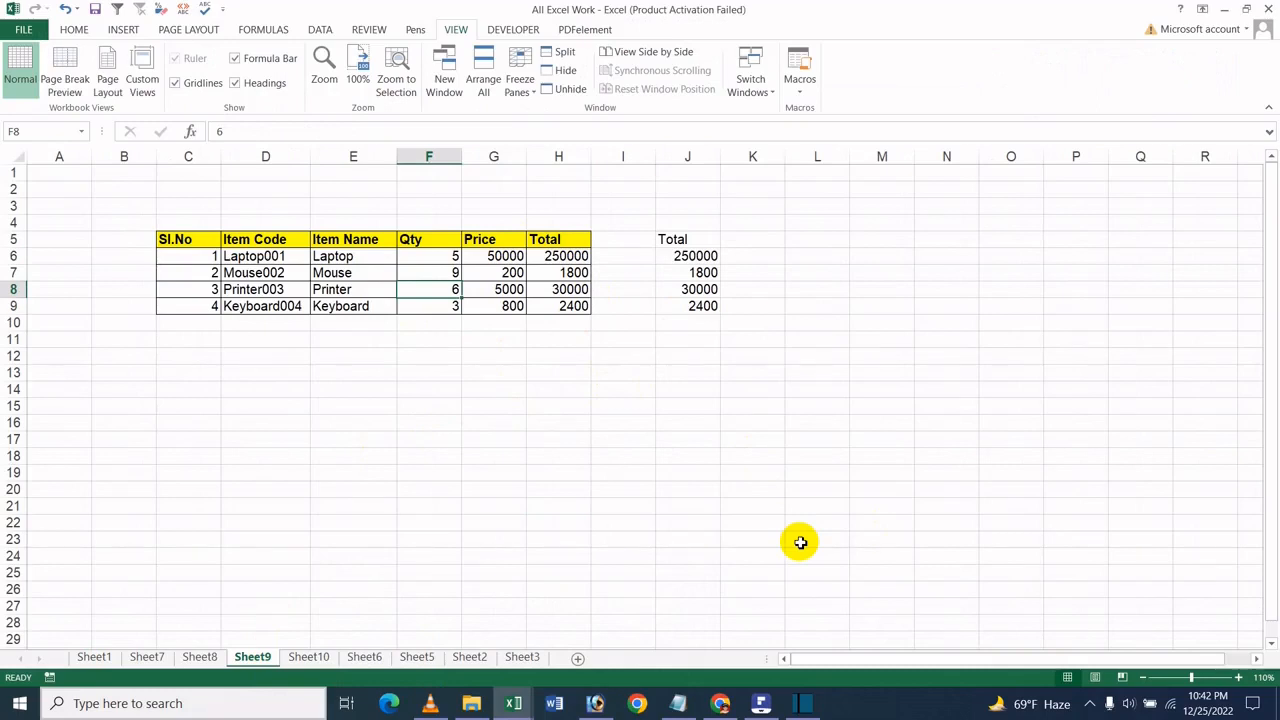
text(8)
click(690, 405)
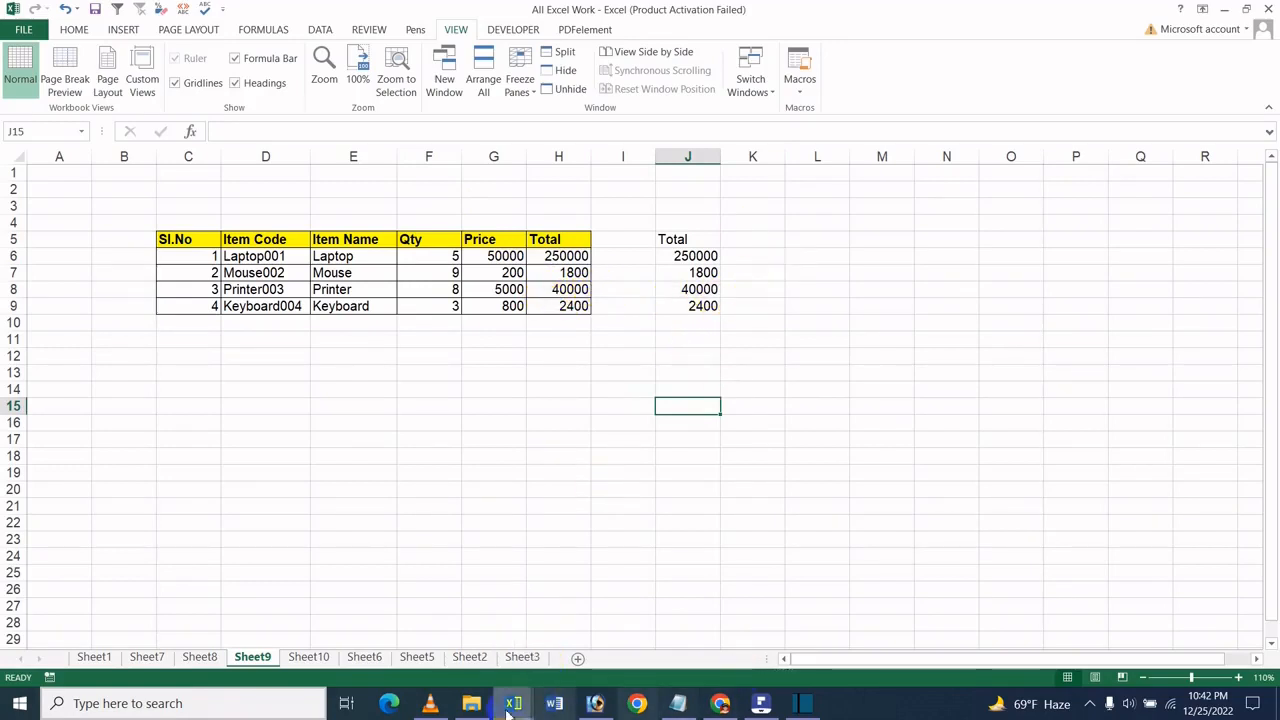
- Check the linked Printer total on Sheet10 and, with the view enlarged, its link formula in F8 of the Book2 workbook
click(308, 657)
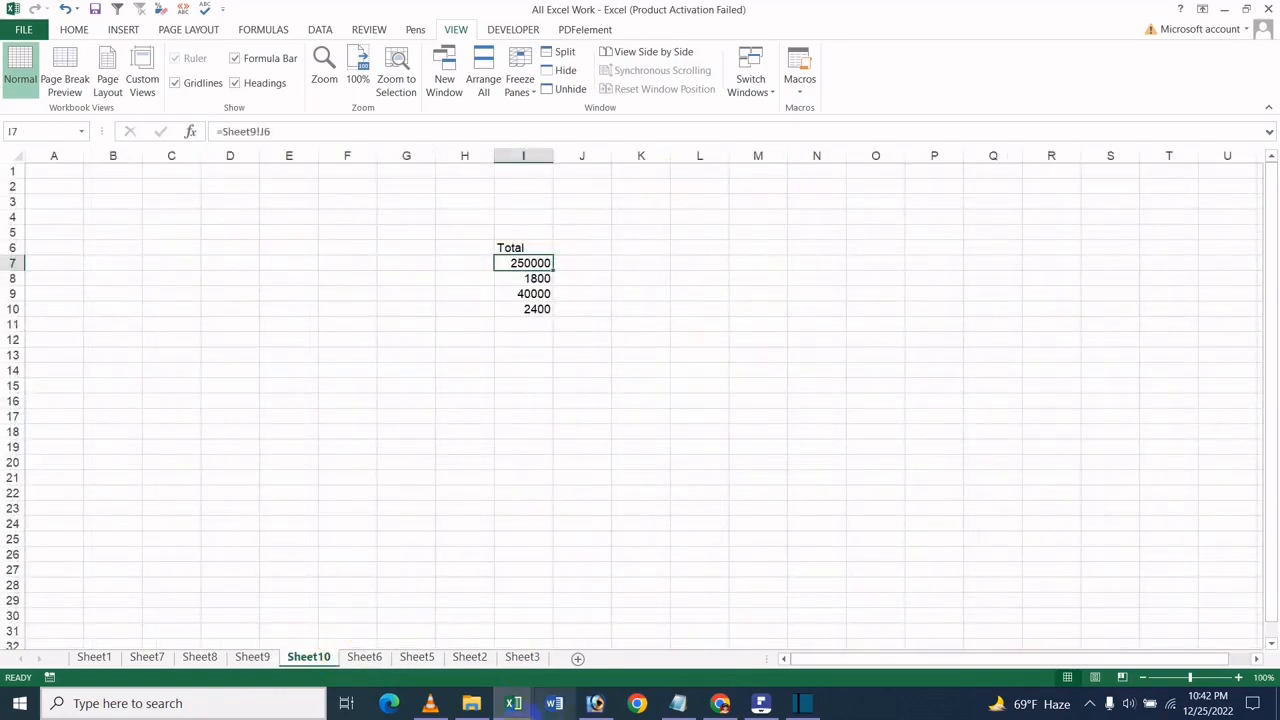
mouse_move(528, 700)
click(538, 679)
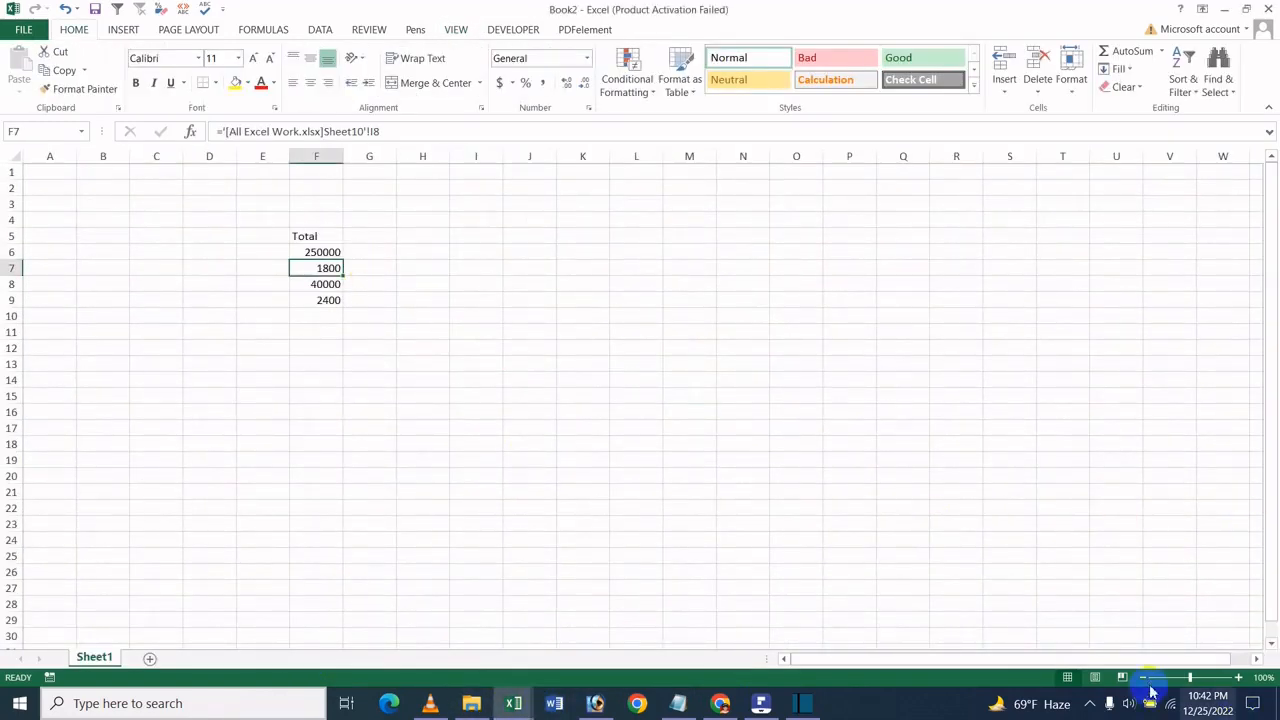
click(1195, 677)
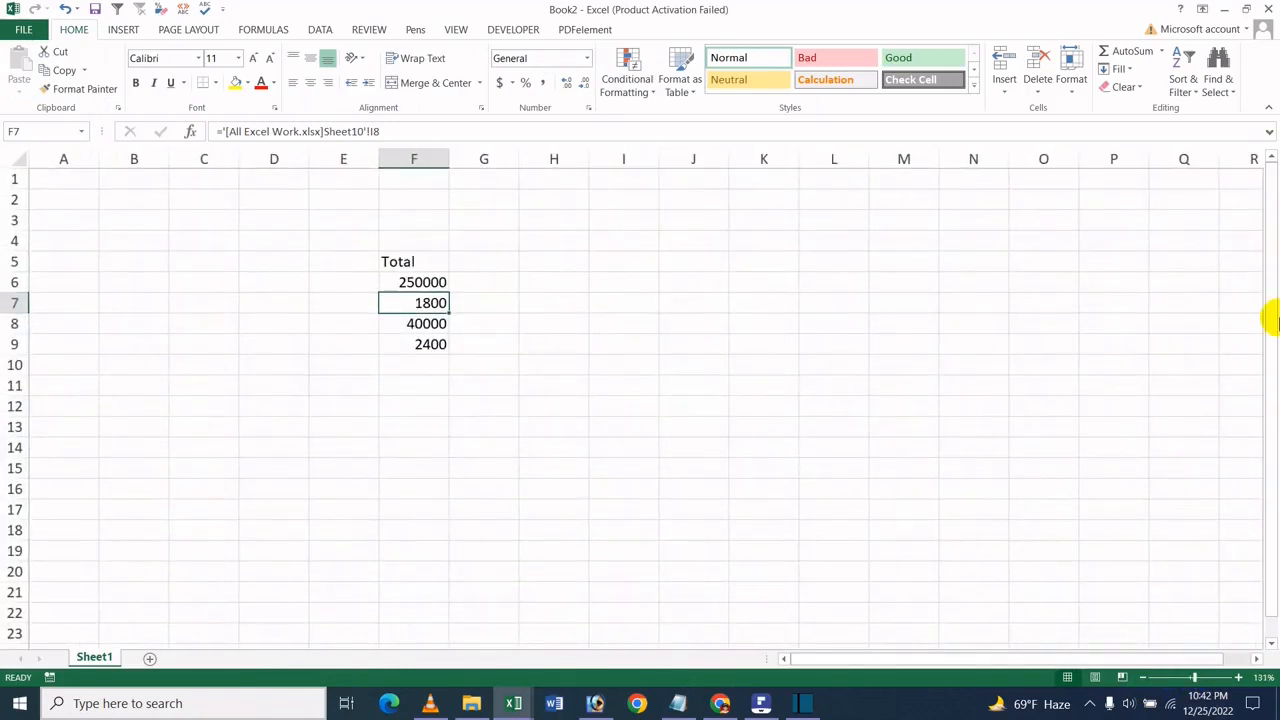
click(409, 324)
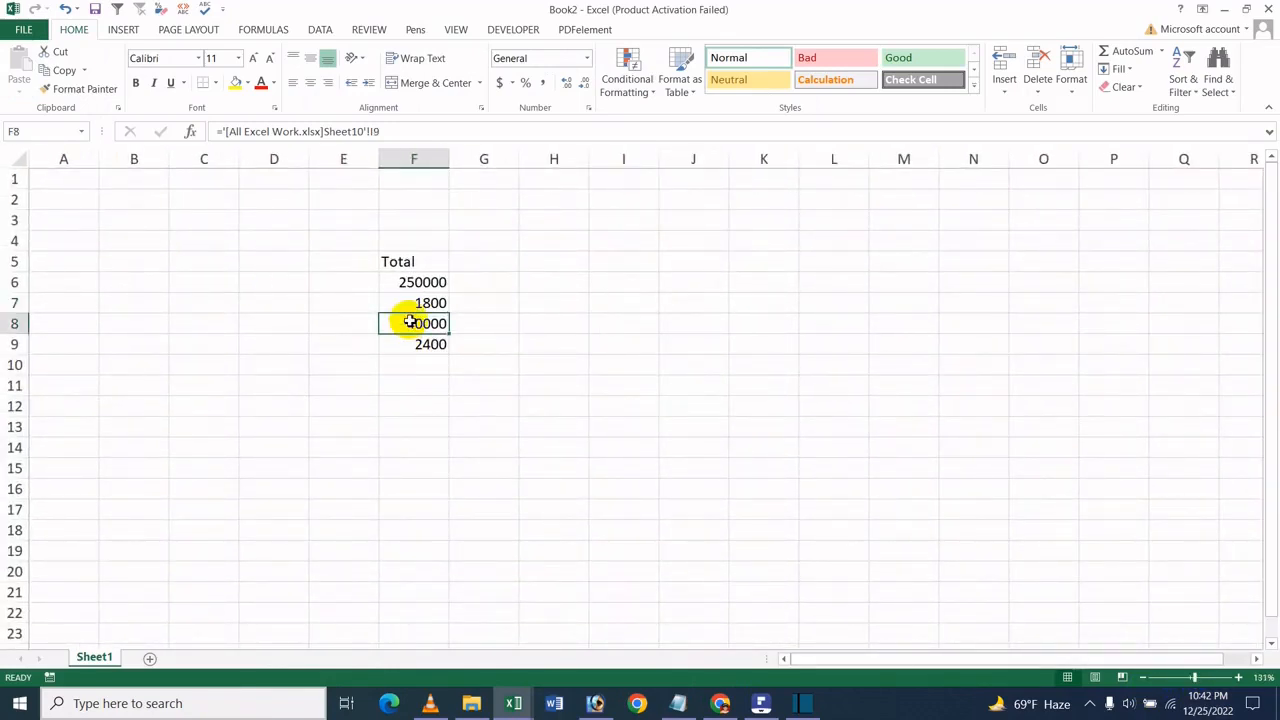
- Return to the item table on Sheet9 of the All Excel Work workbook
mouse_move(514, 705)
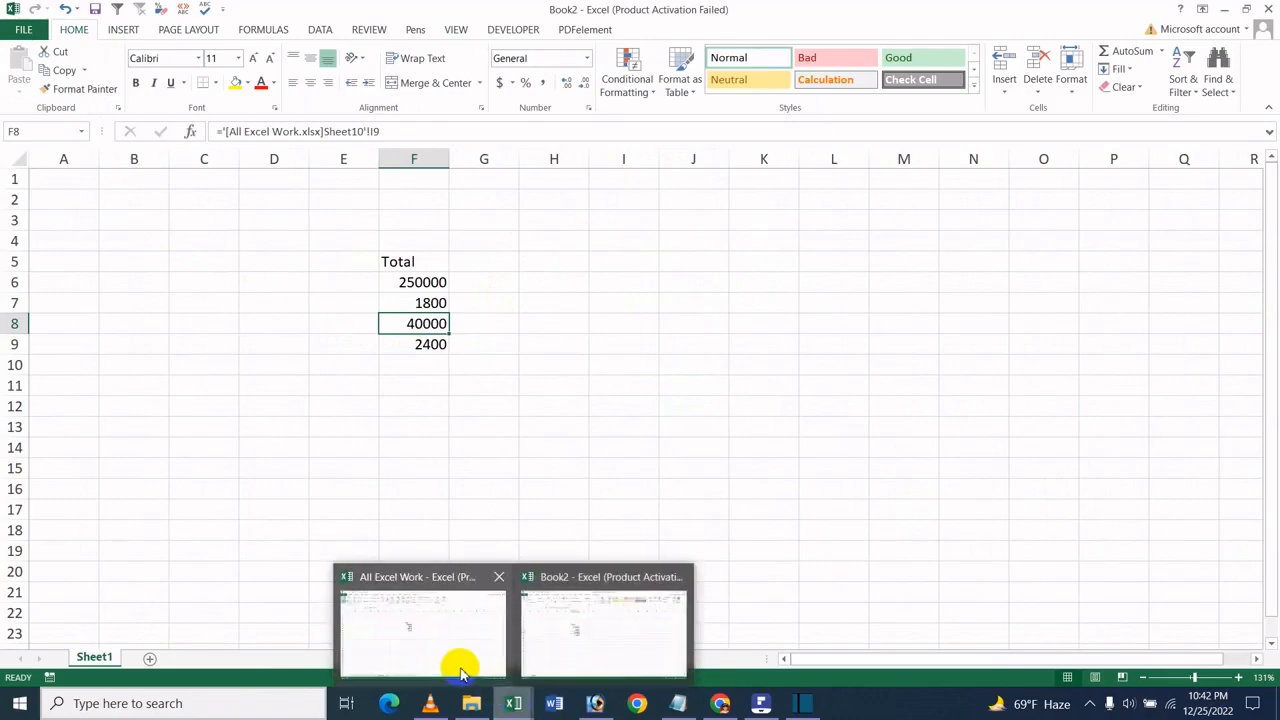
click(460, 662)
click(257, 662)
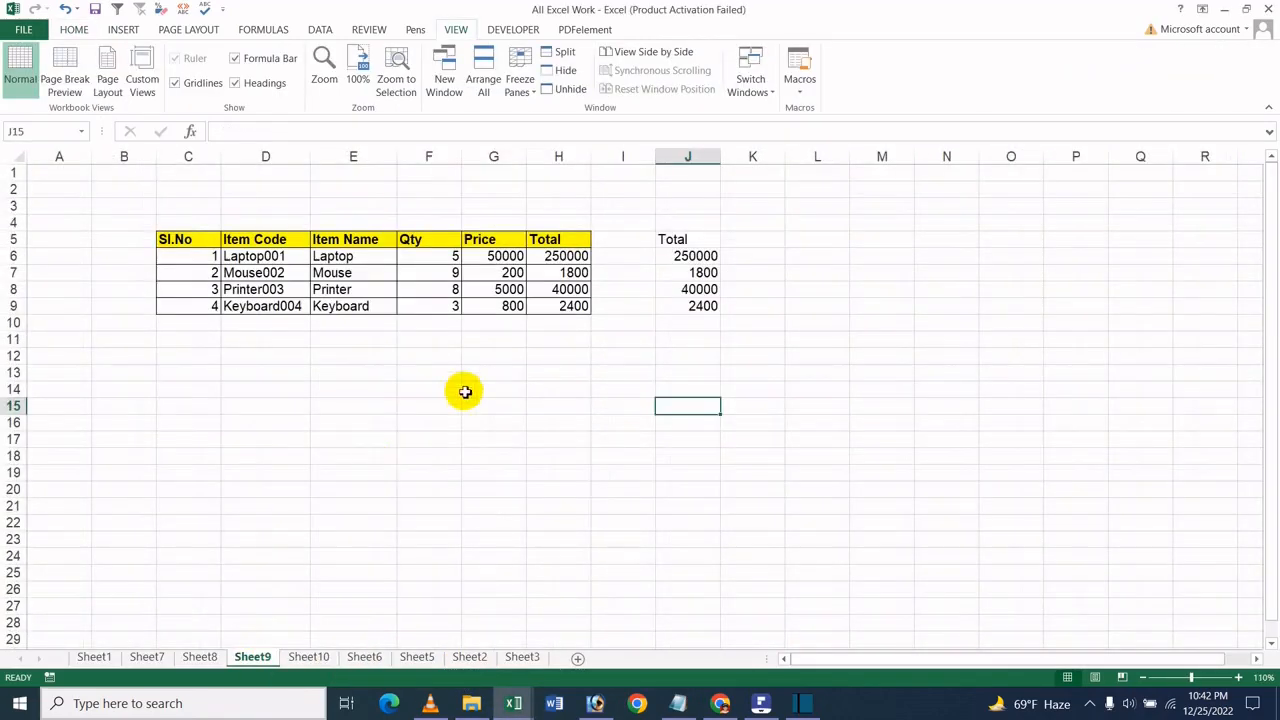
click(465, 390)
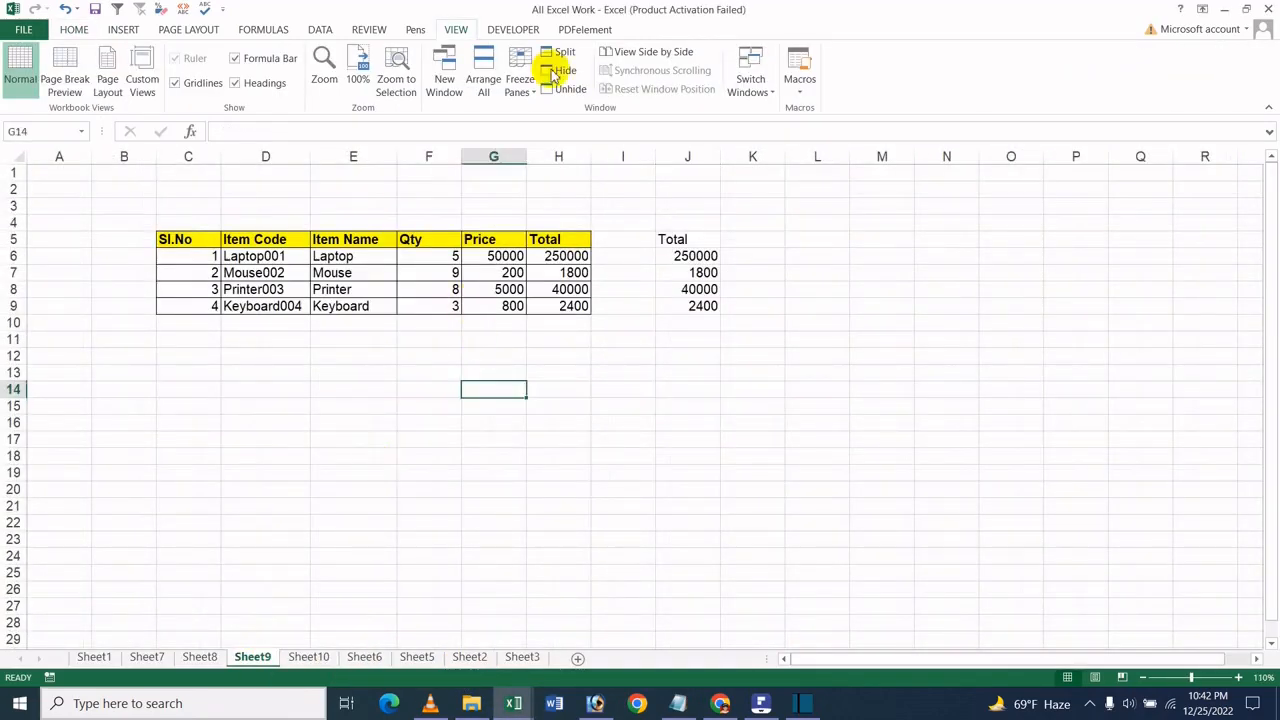
click(767, 708)
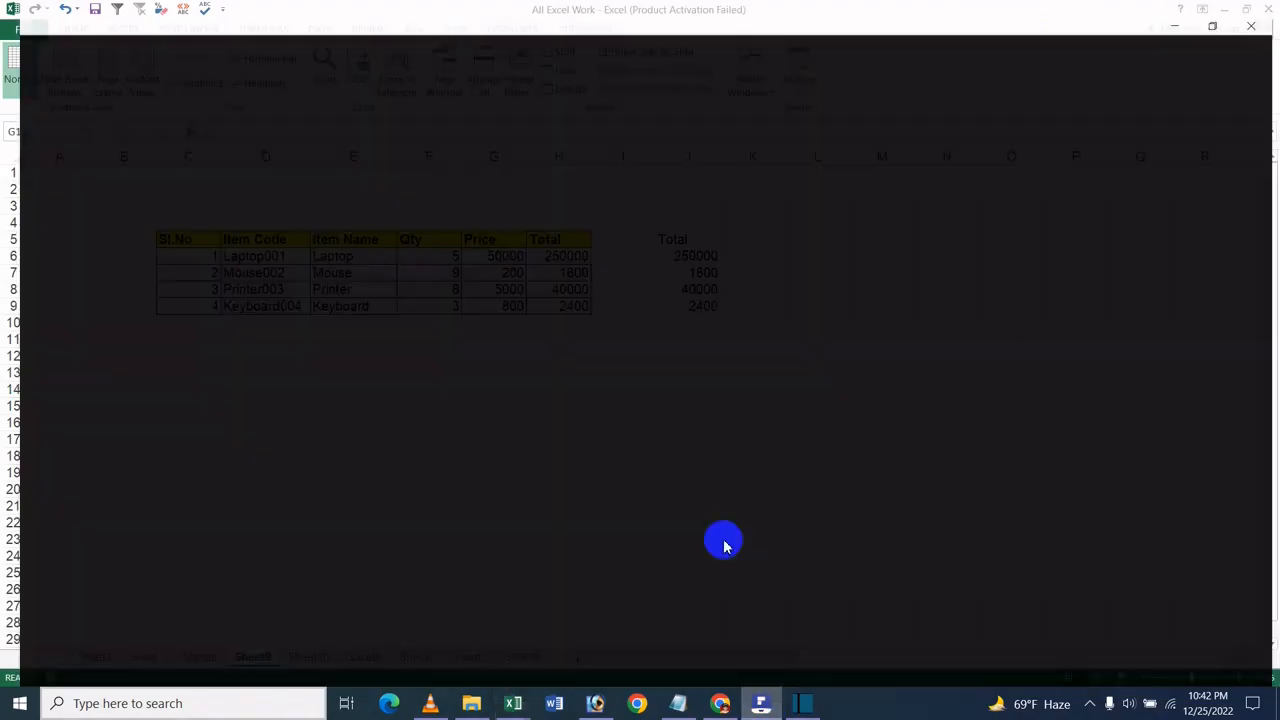